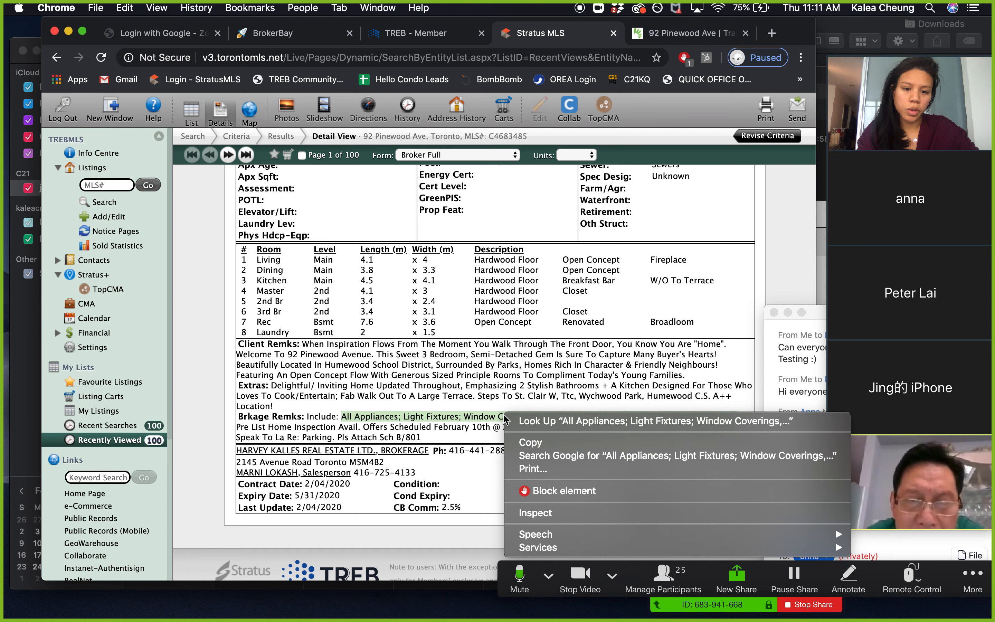
# - Copy the inclusions and exclusions text from the listing's brokerage remarks
pyautogui.click(523, 443)
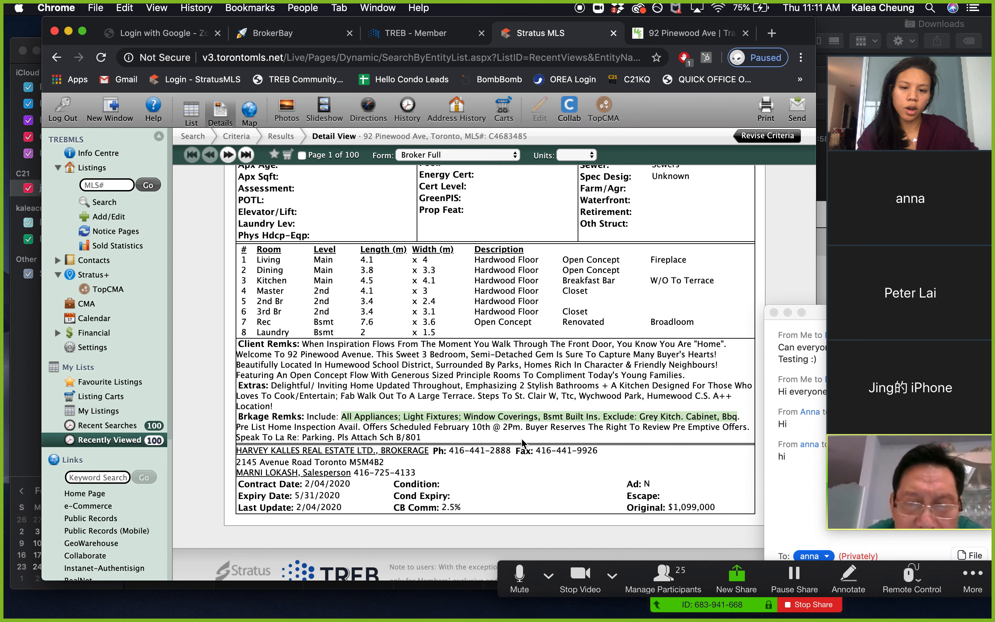
# - Paste the remarks into Property Includes and move the Exclude portion into Property Excludes
pyautogui.click(673, 35)
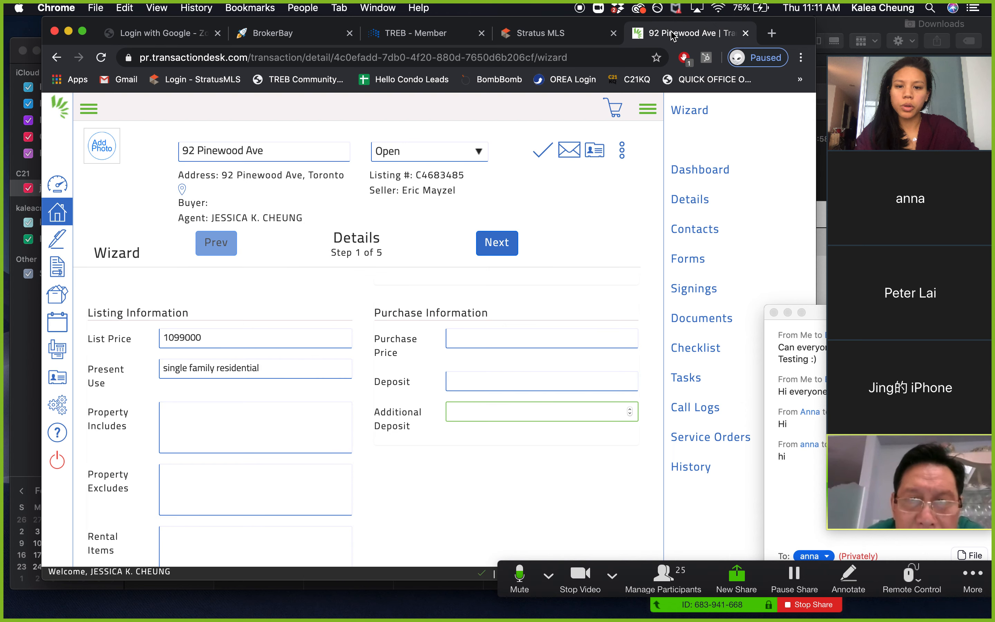
pyautogui.click(246, 408)
pyautogui.press('super+v')
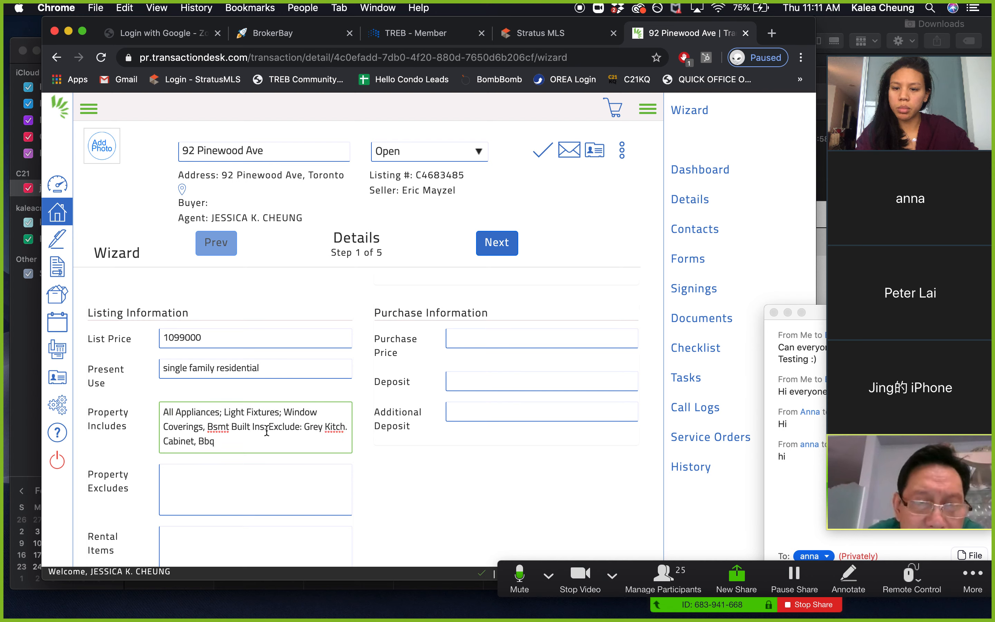
pyautogui.moveTo(268, 428); pyautogui.dragTo(313, 437)
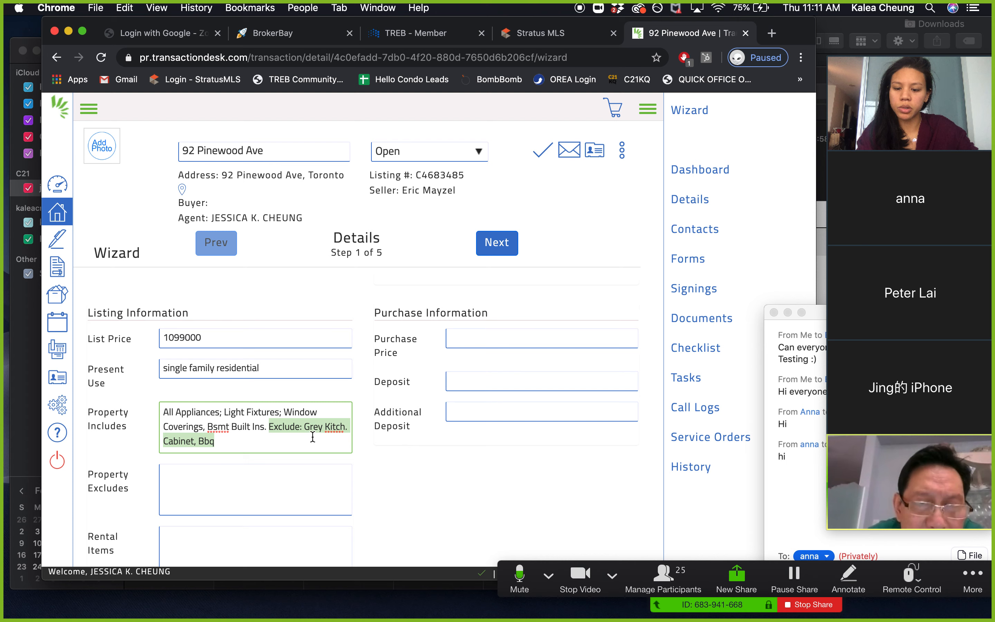
pyautogui.press('super+x')
pyautogui.click(271, 485)
pyautogui.press('super+v')
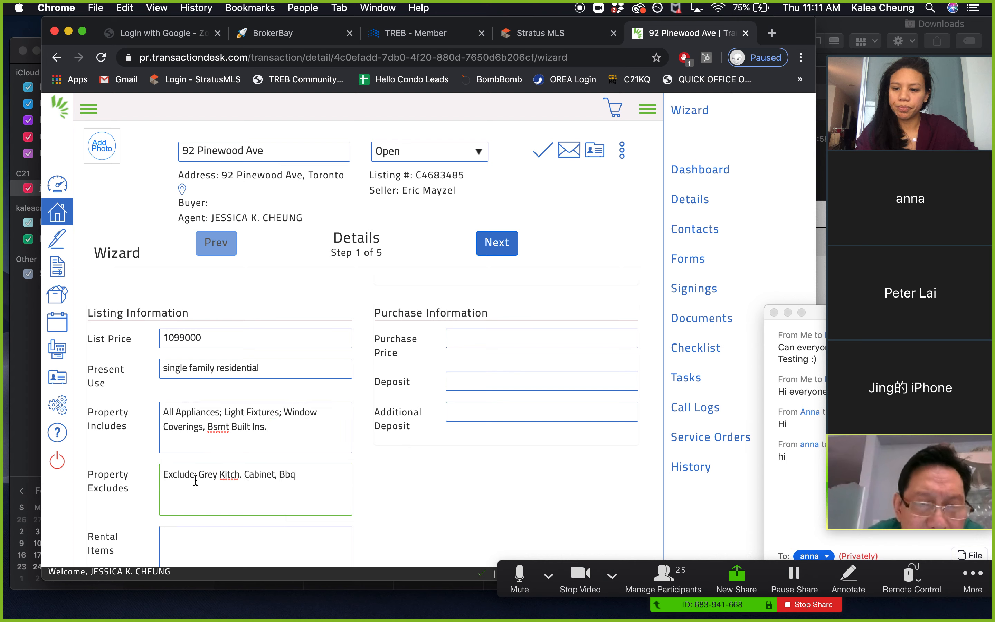
# - Remove the 'Exclude:' label and correct 'Kitch.' to 'Kitchen' in Property Excludes
pyautogui.moveTo(198, 477); pyautogui.dragTo(139, 478)
pyautogui.press('BackSpace')
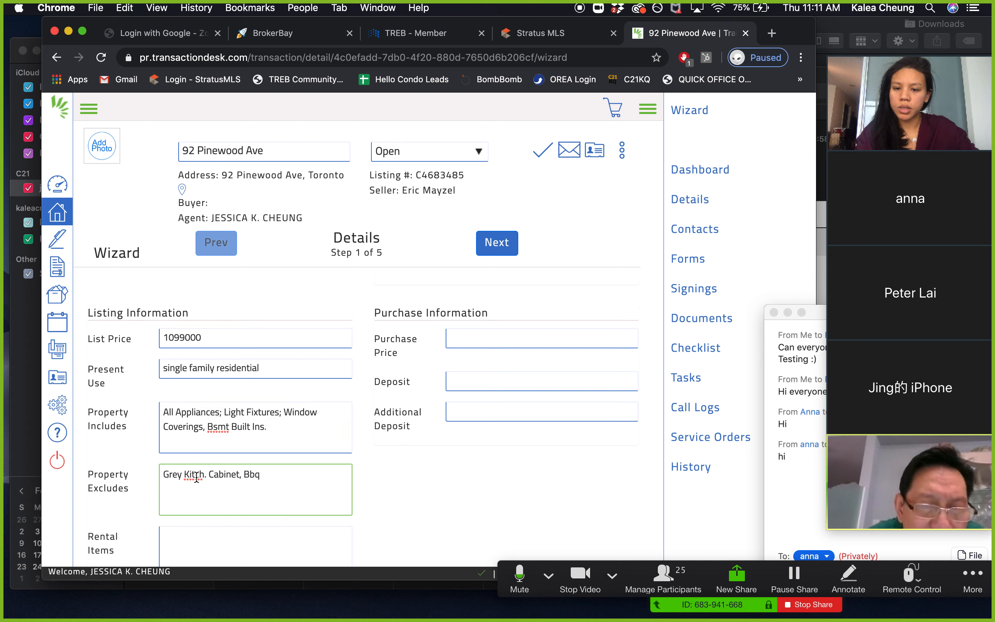
pyautogui.click(209, 475)
pyautogui.press('BackSpace')
pyautogui.press('BackSpace')
pyautogui.write('en,')
pyautogui.press('BackSpace')
pyautogui.press('BackSpace')
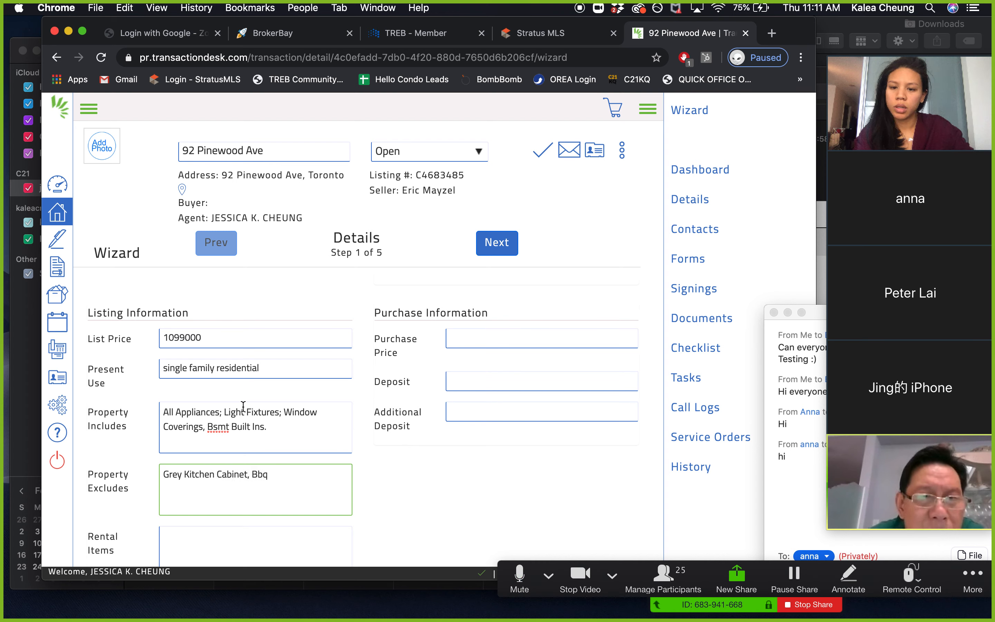
# - Expand 'Bsmt' to 'Basement' in Property Includes, then return to the Stratus MLS listing
pyautogui.click(223, 431)
pyautogui.write('asem')
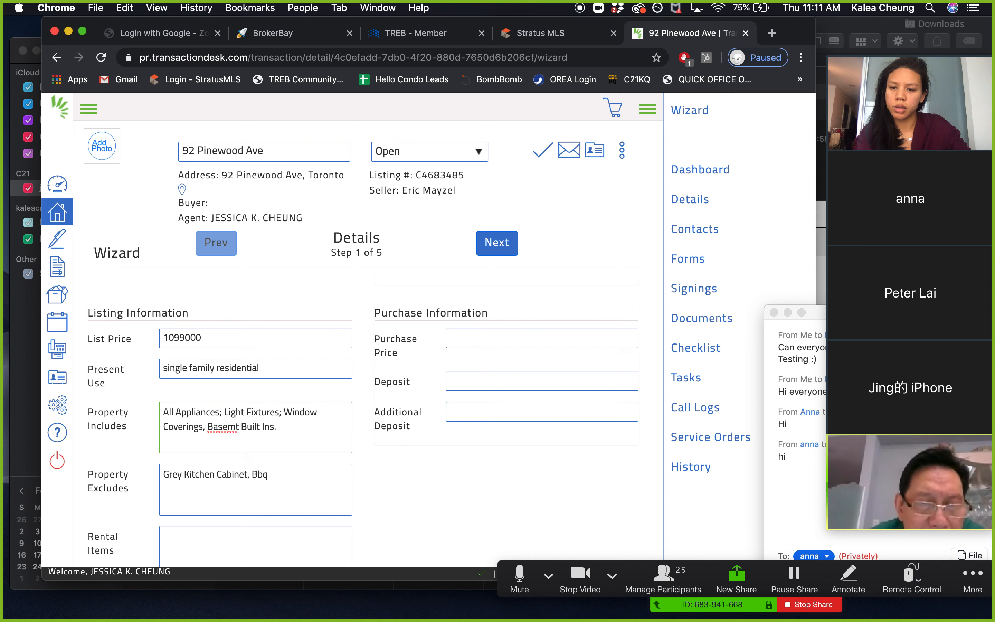
pyautogui.write('en')
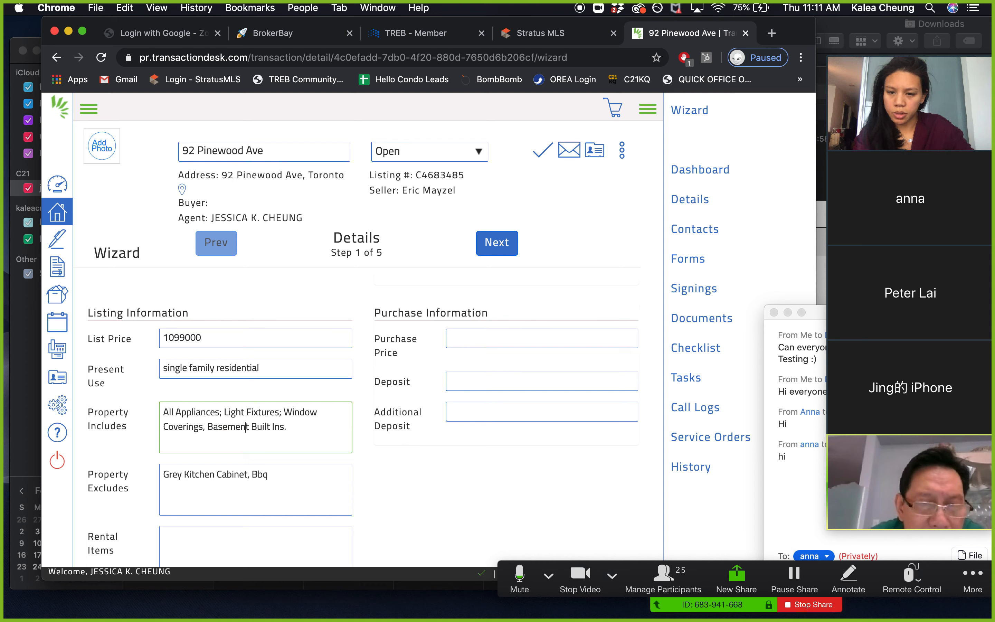
pyautogui.scroll(-2, 212, 530)
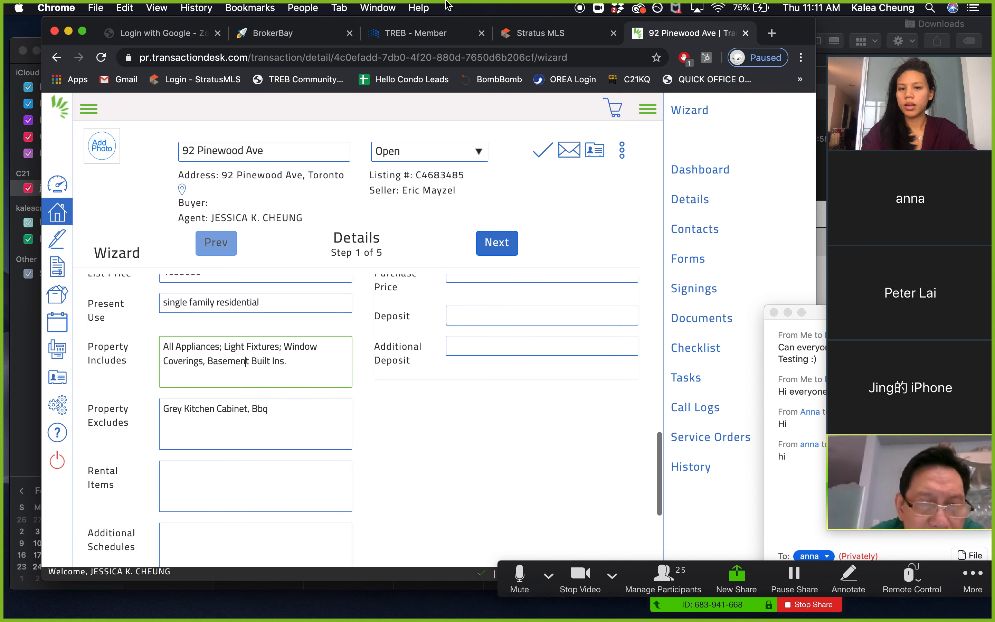
pyautogui.click(510, 33)
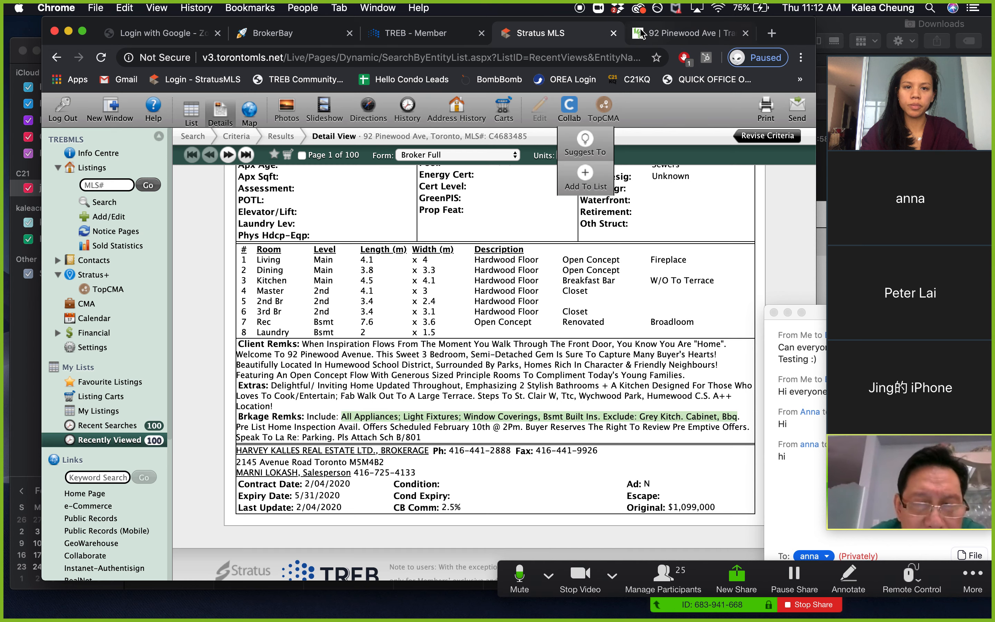
# - Open both Other Property Information attachments and the Schedules attachment from the listing
pyautogui.click(664, 38)
pyautogui.scroll(-2, 354, 391)
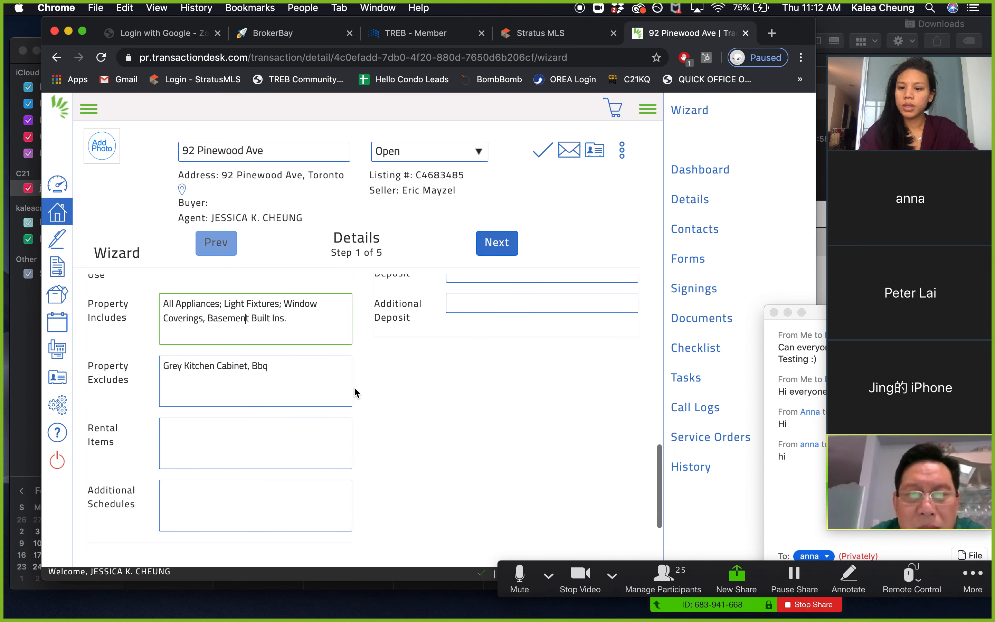
pyautogui.scroll(1, 355, 391)
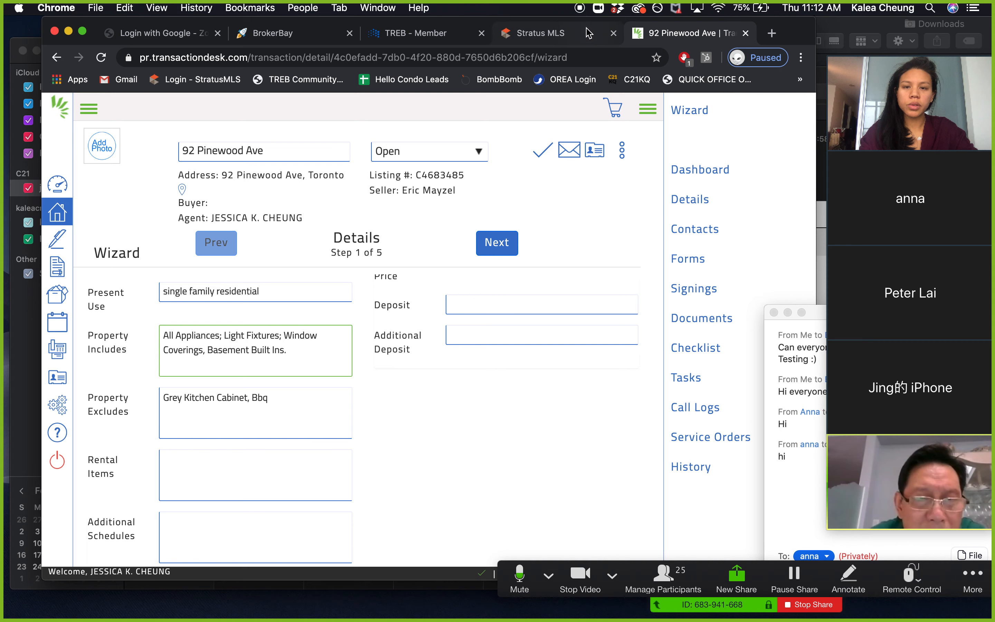
pyautogui.click(558, 38)
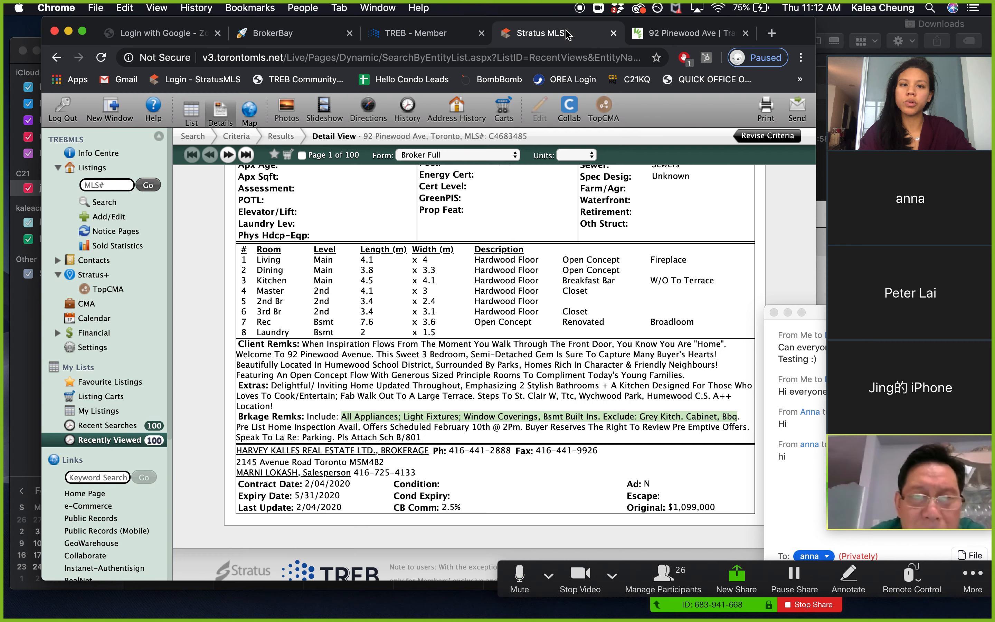
pyautogui.scroll(6, 387, 258)
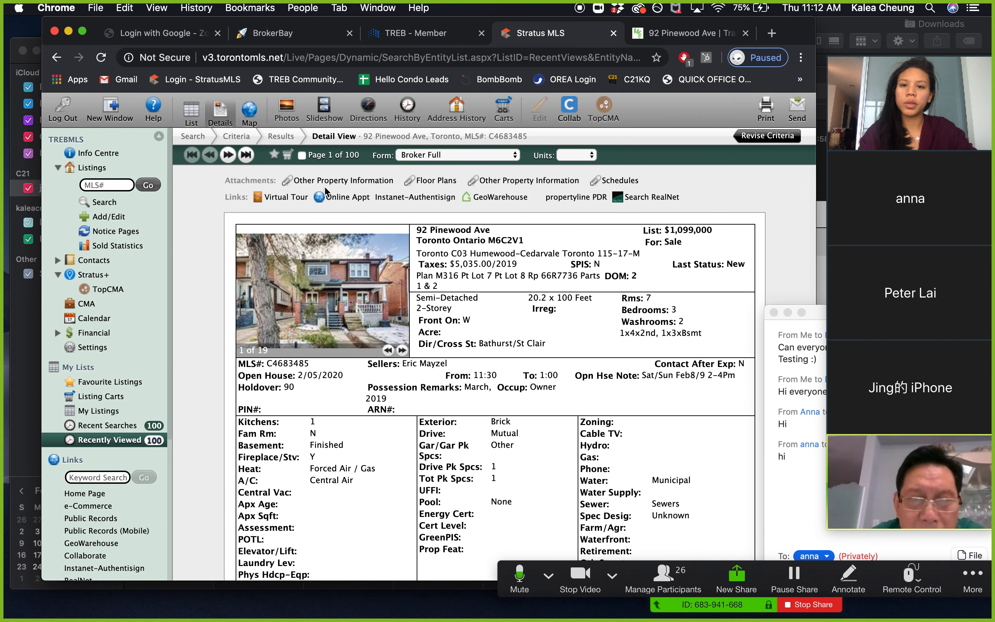
pyautogui.click(328, 184)
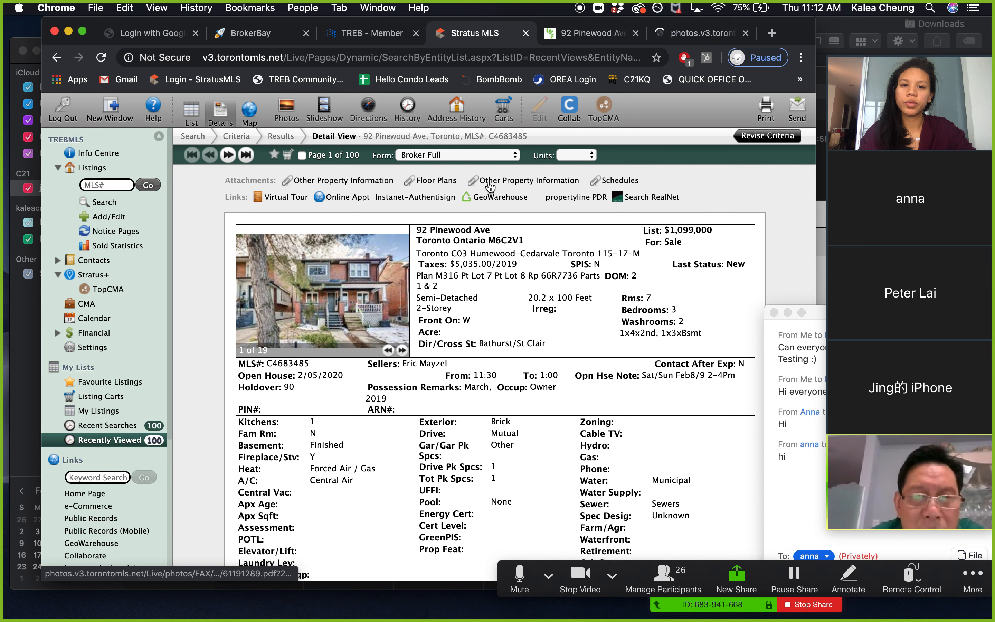
pyautogui.click(499, 184)
pyautogui.click(617, 182)
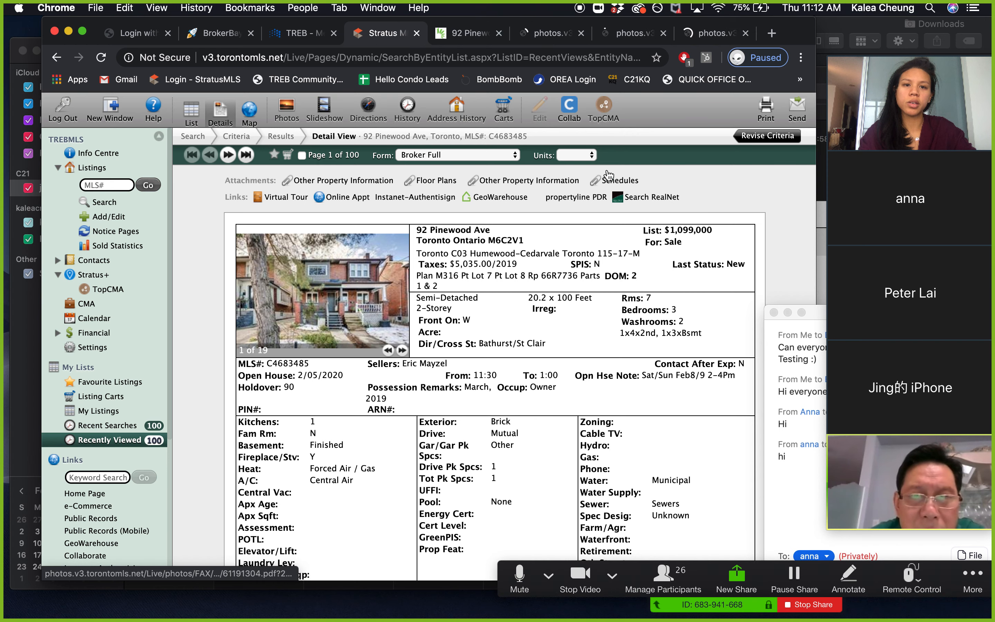
# - Review the survey plan, Form 801 and Schedule B PDFs, closing the survey, then begin Additional Schedules
pyautogui.click(550, 36)
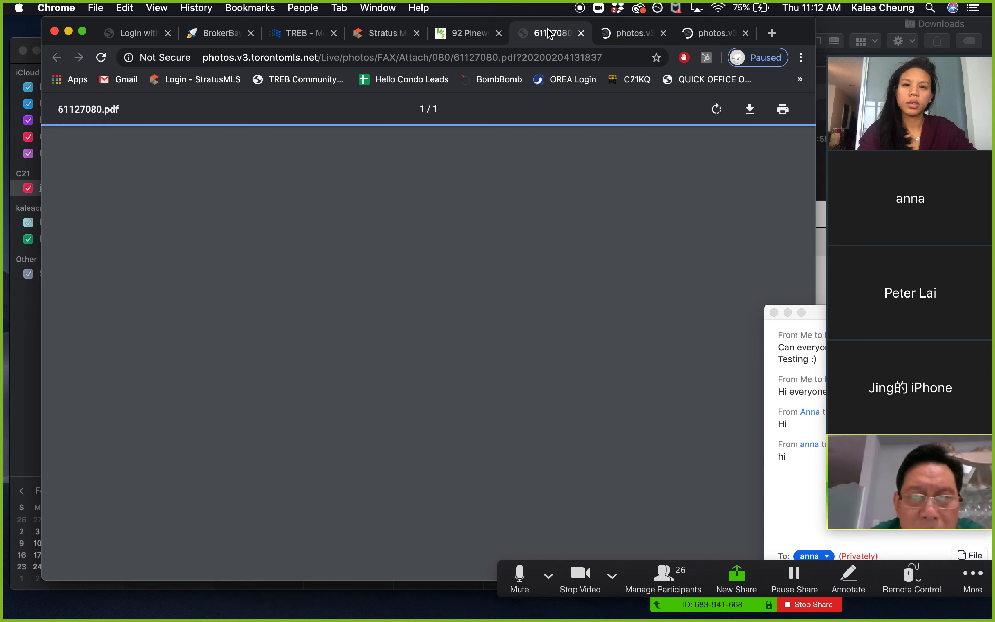
pyautogui.scroll(-3, 449, 264)
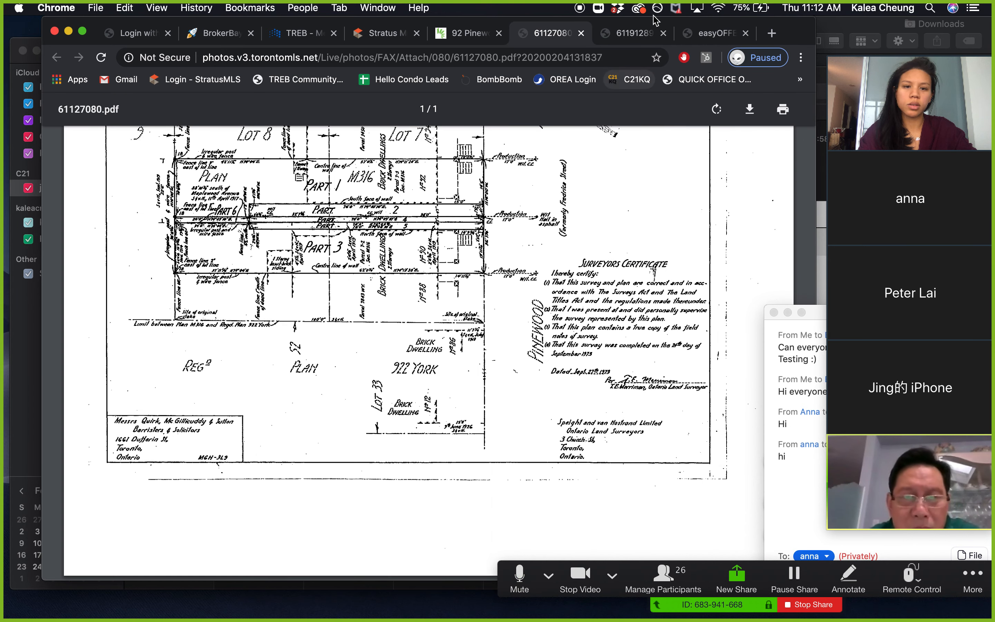
pyautogui.click(624, 37)
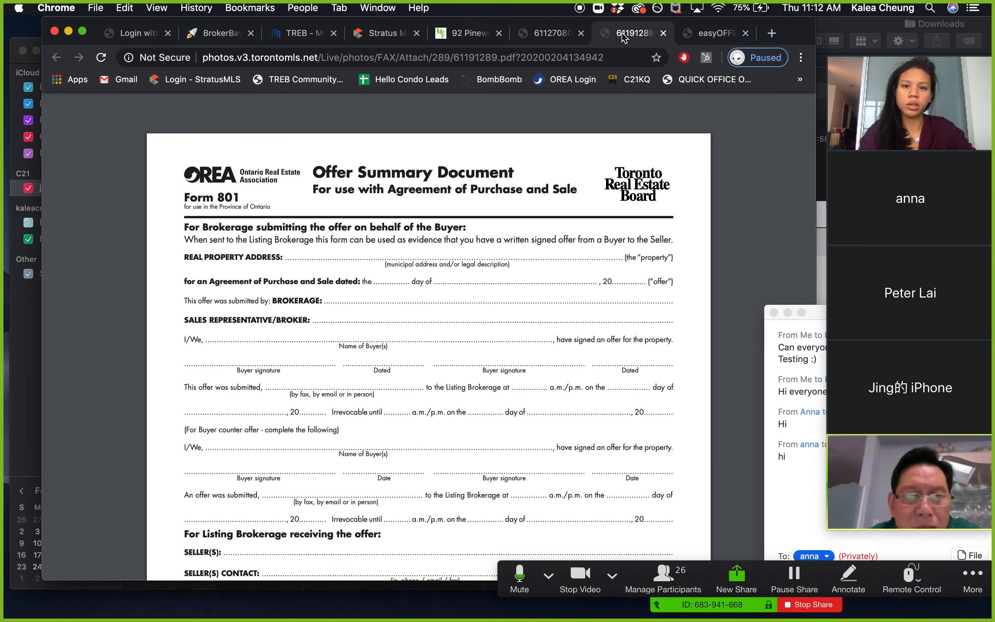
pyautogui.click(581, 33)
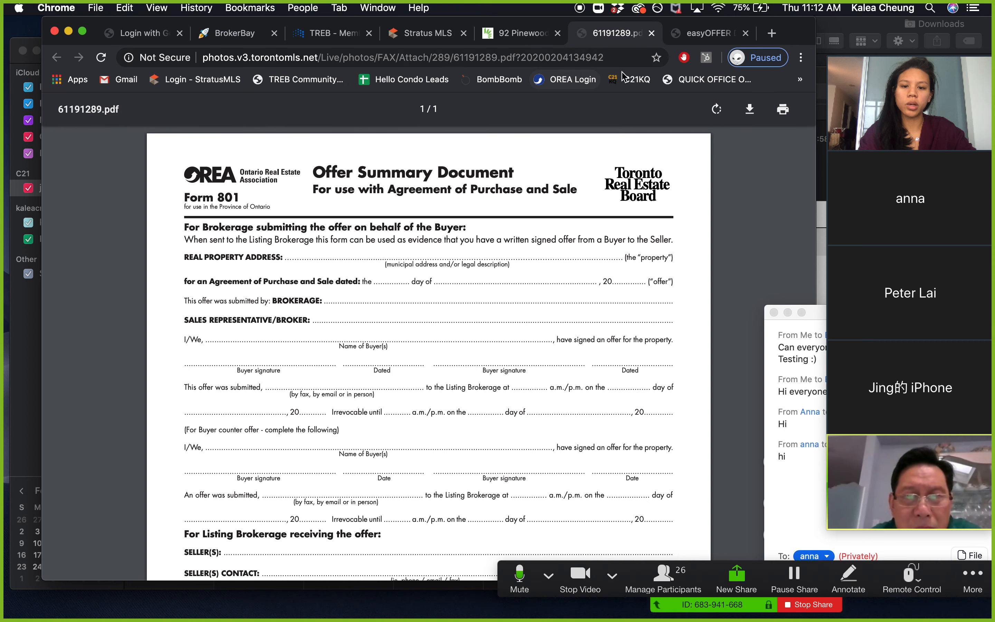
pyautogui.click(691, 35)
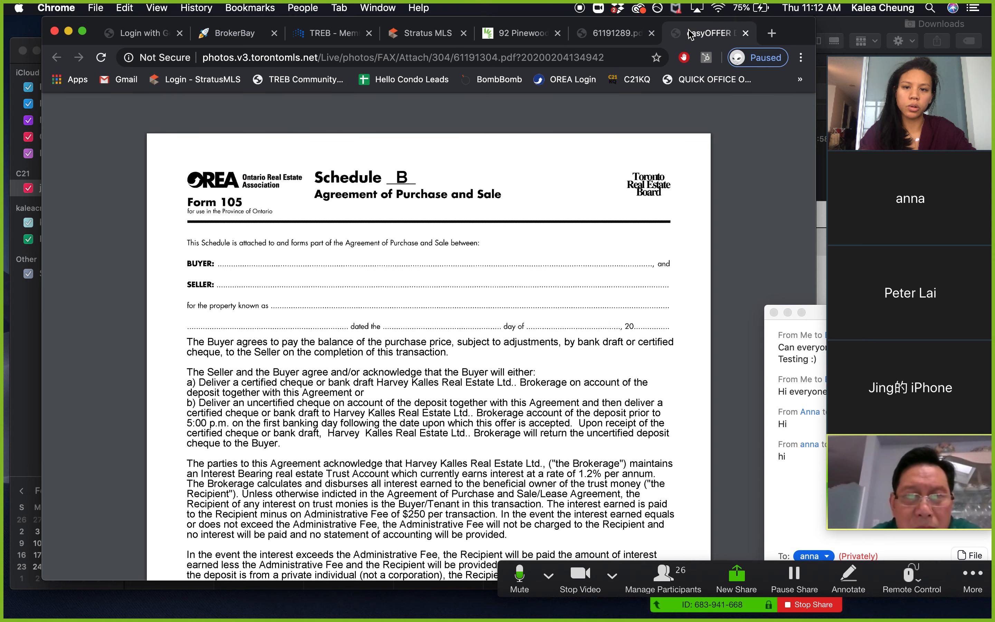
pyautogui.scroll(-5, 454, 391)
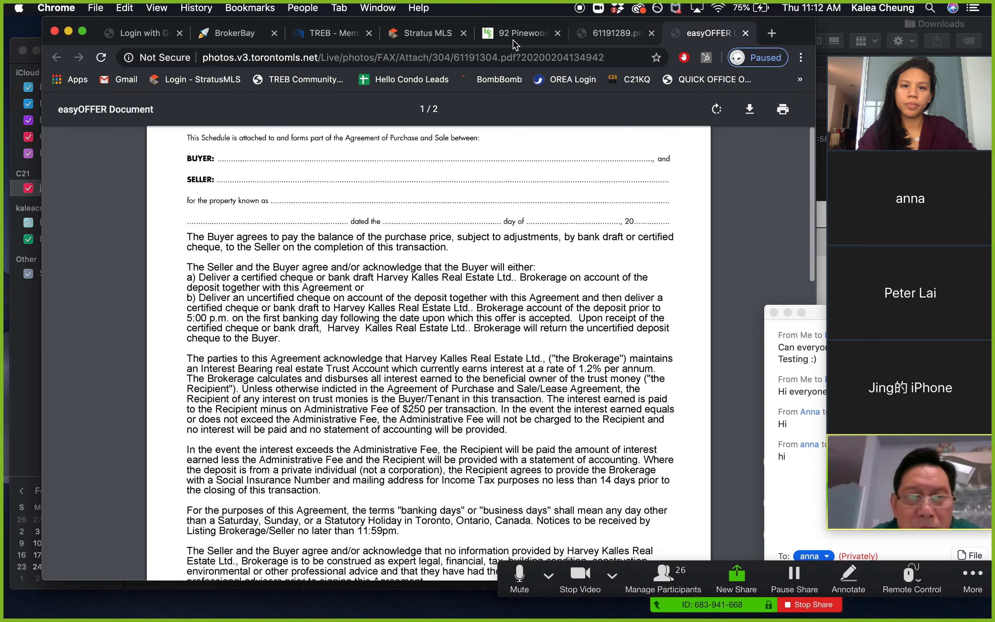
pyautogui.click(430, 35)
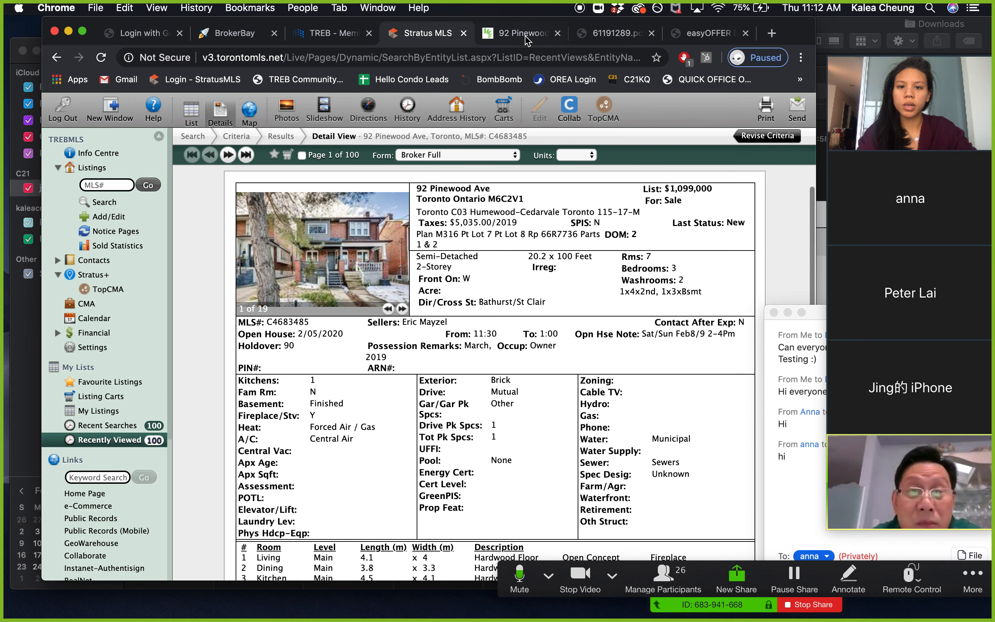
pyautogui.click(526, 38)
pyautogui.click(225, 527)
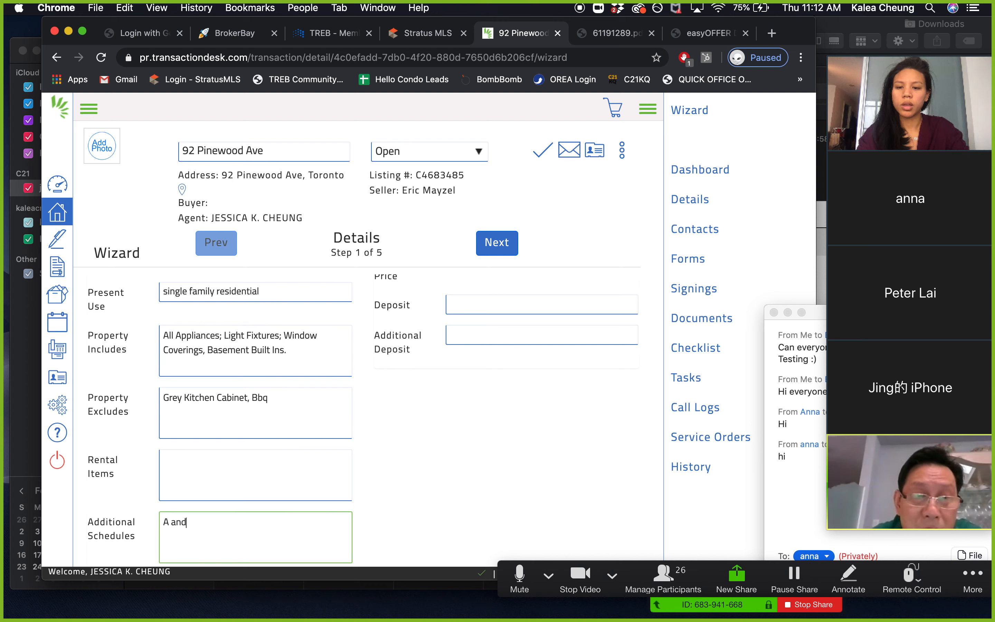
pyautogui.scroll(-4, 419, 513)
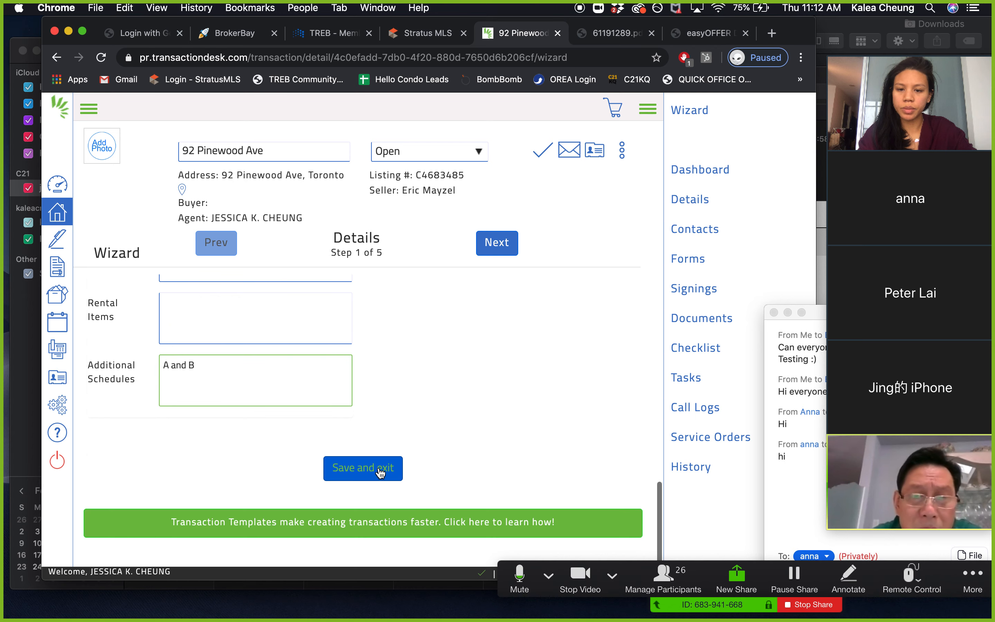
pyautogui.scroll(10, 466, 353)
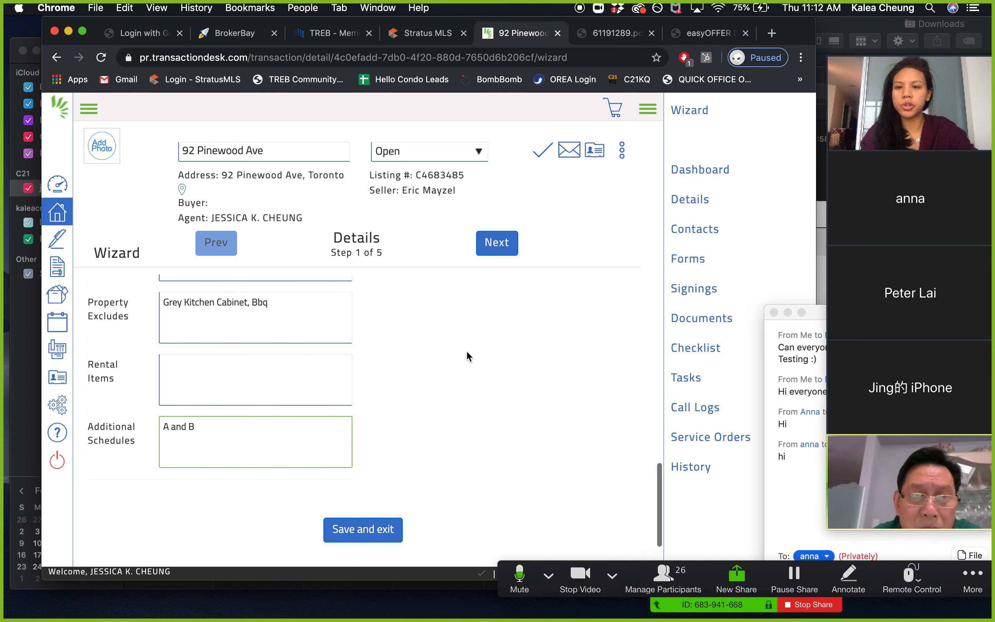
pyautogui.scroll(8, 466, 352)
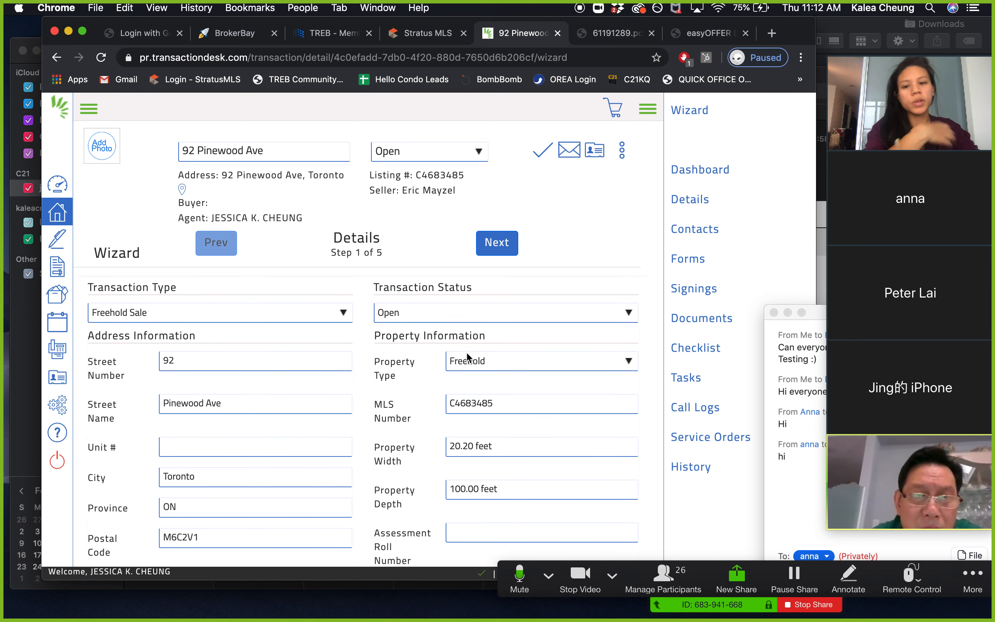
pyautogui.scroll(-8, 467, 352)
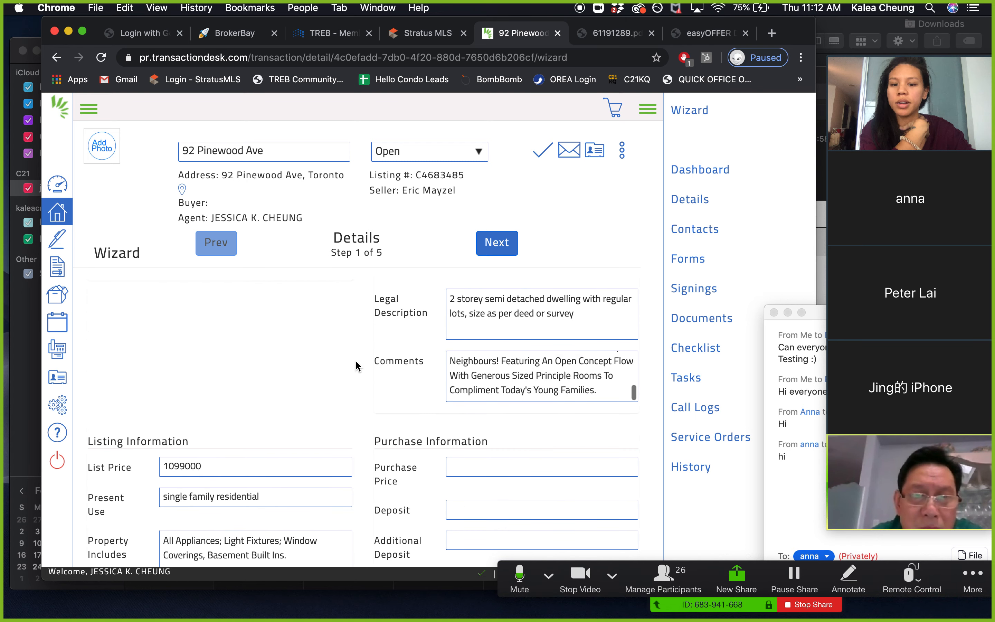
pyautogui.scroll(-10, 357, 365)
pyautogui.click(352, 488)
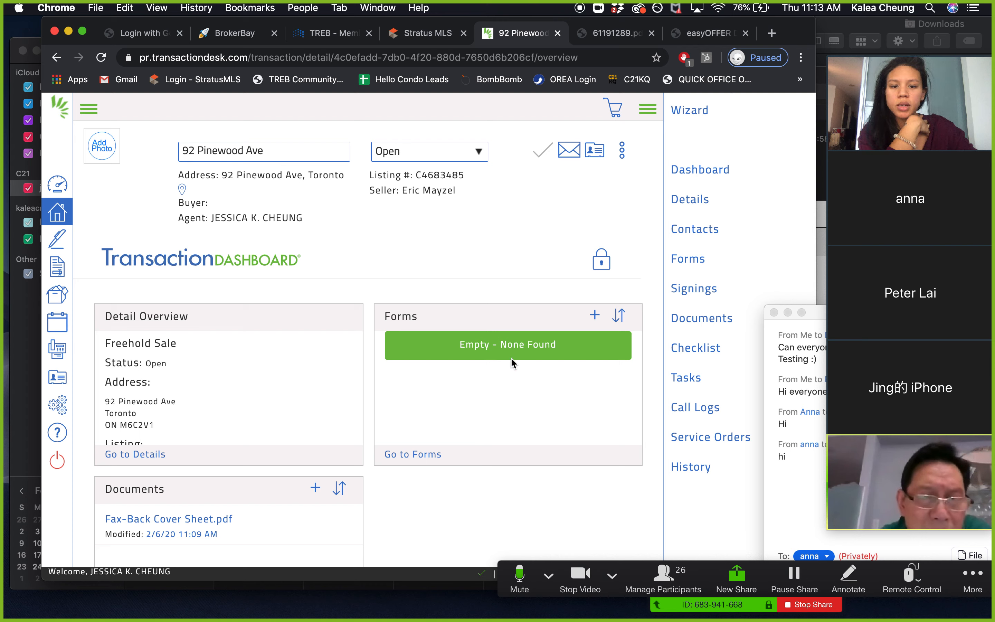
pyautogui.click(595, 315)
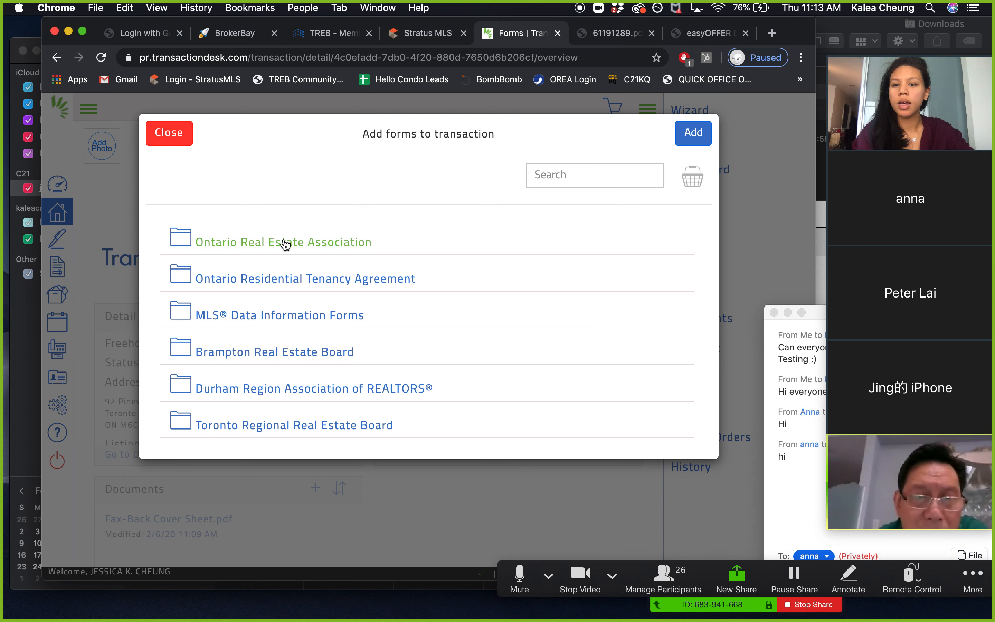
# - Mark Form 100 from the Ontario Real Estate Association folder for adding
pyautogui.click(235, 244)
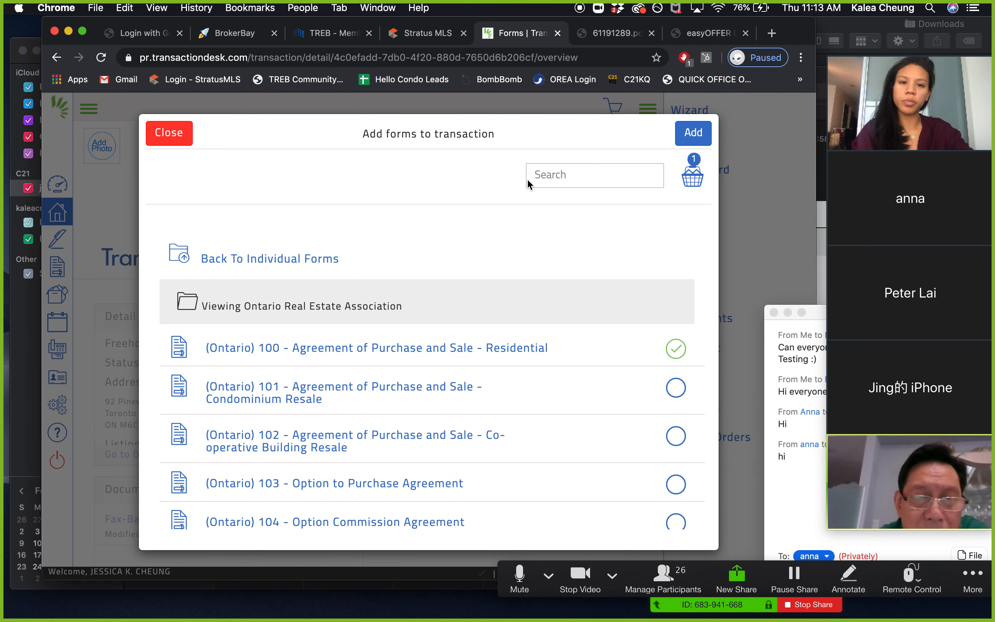
pyautogui.click(578, 175)
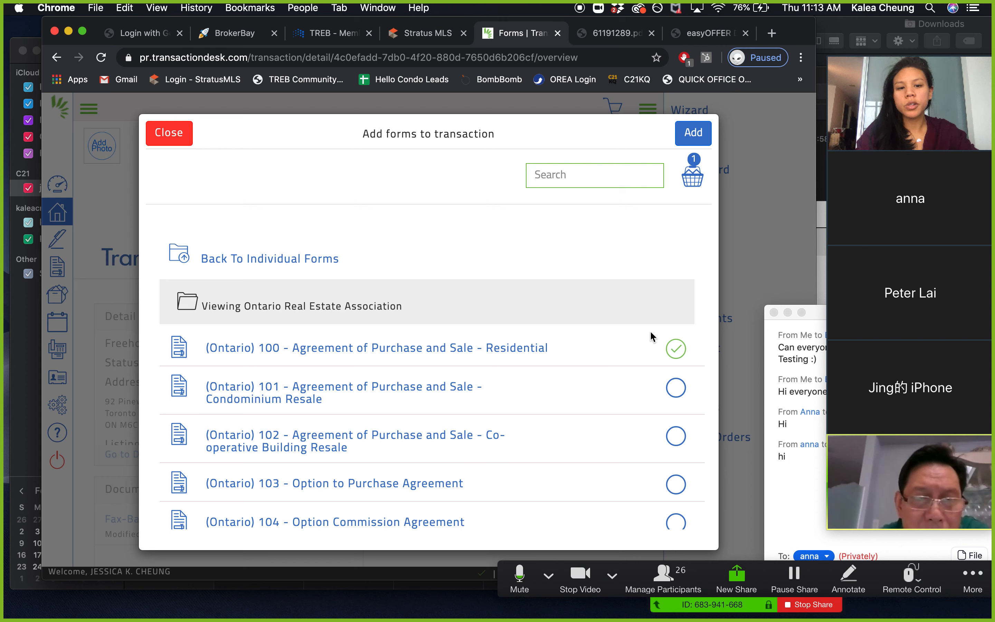
pyautogui.click(676, 349)
pyautogui.click(676, 349)
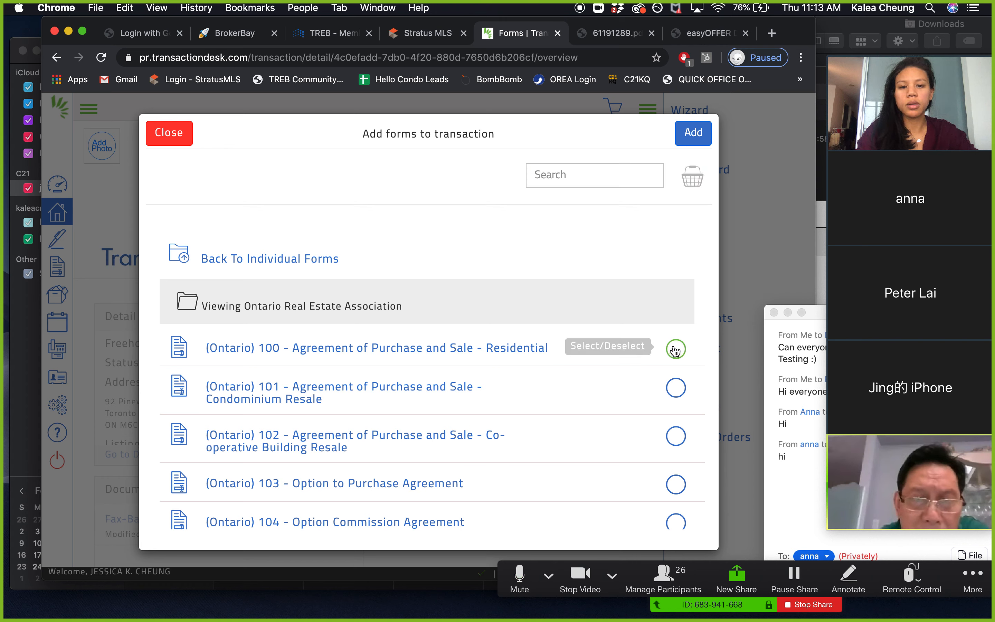
pyautogui.click(630, 181)
# - Search 'co-op' and mark form 320 Confirmation of Co-operation
pyautogui.write('commis')
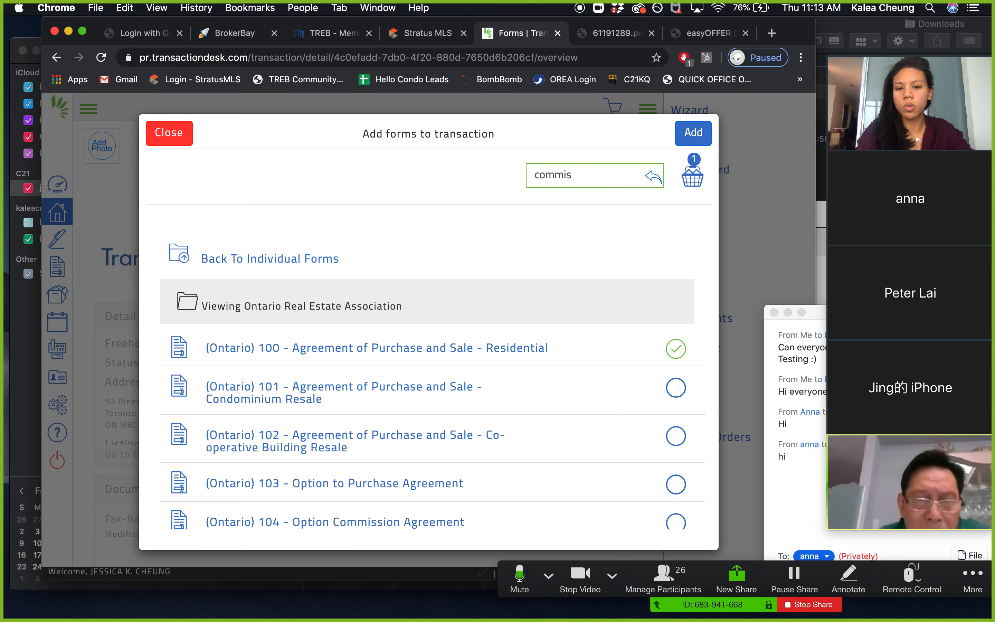
pyautogui.write('co')
pyautogui.press('super+a')
pyautogui.write('co-op')
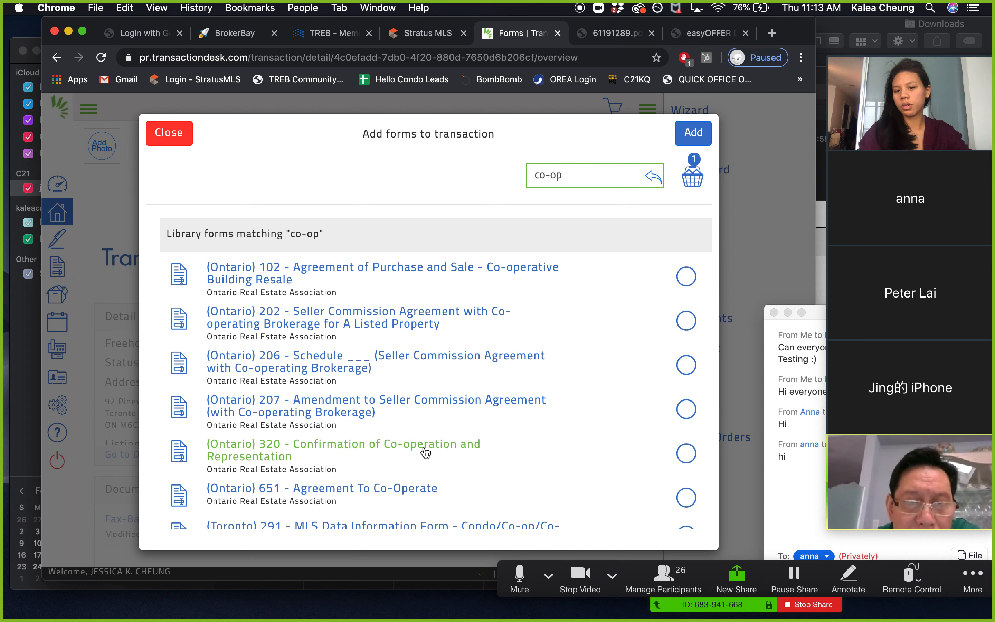
pyautogui.click(686, 453)
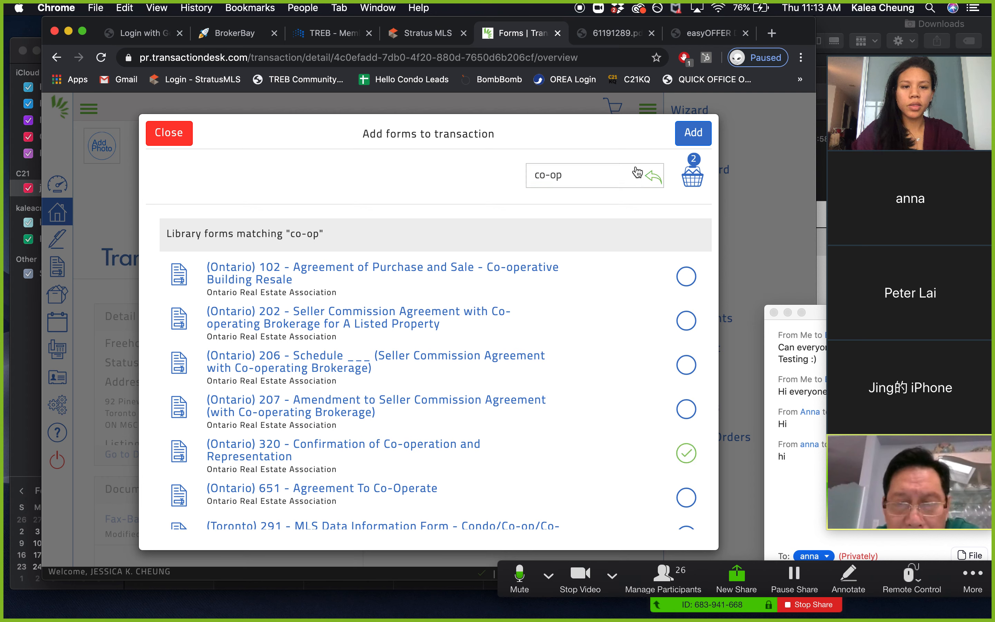
# - Search '801', mark the Ontario 801 Offer Summary Document, and add the three forms
pyautogui.moveTo(615, 173); pyautogui.dragTo(519, 181)
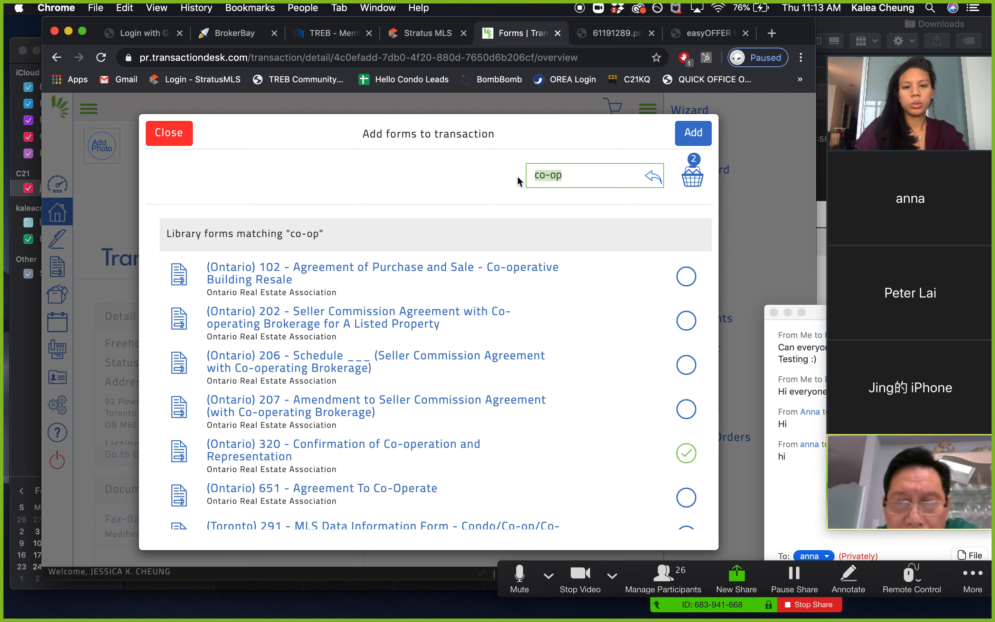
pyautogui.write('801')
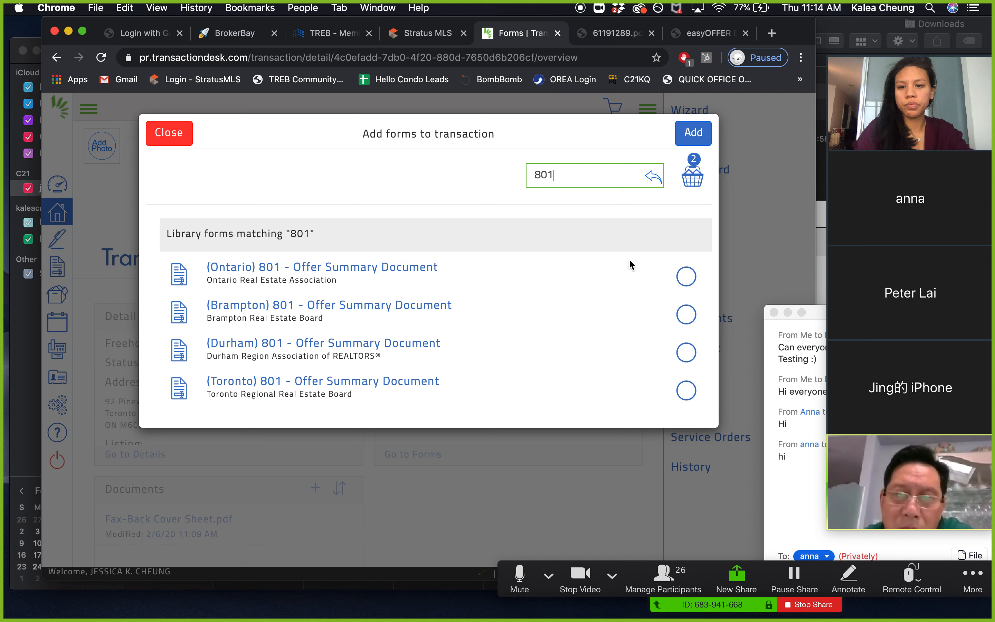
pyautogui.click(685, 275)
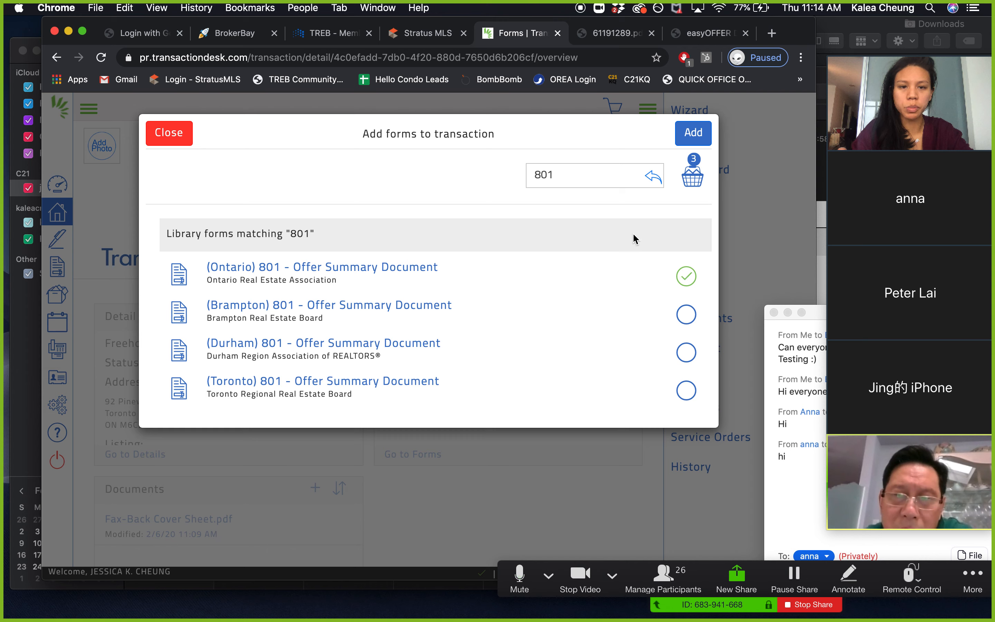
pyautogui.click(563, 176)
pyautogui.moveTo(557, 176); pyautogui.dragTo(531, 176)
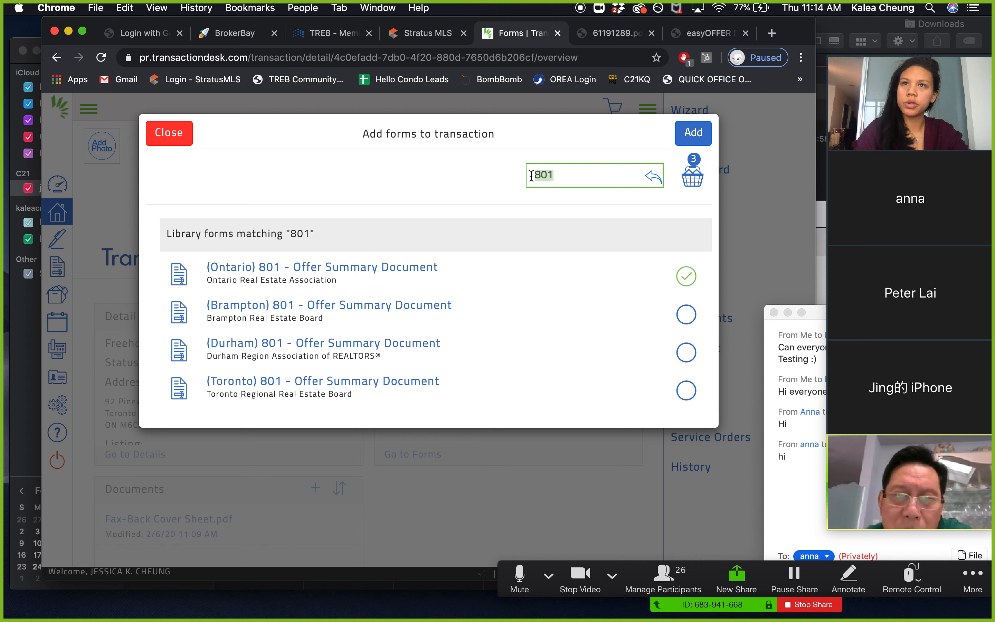
pyautogui.press('BackSpace')
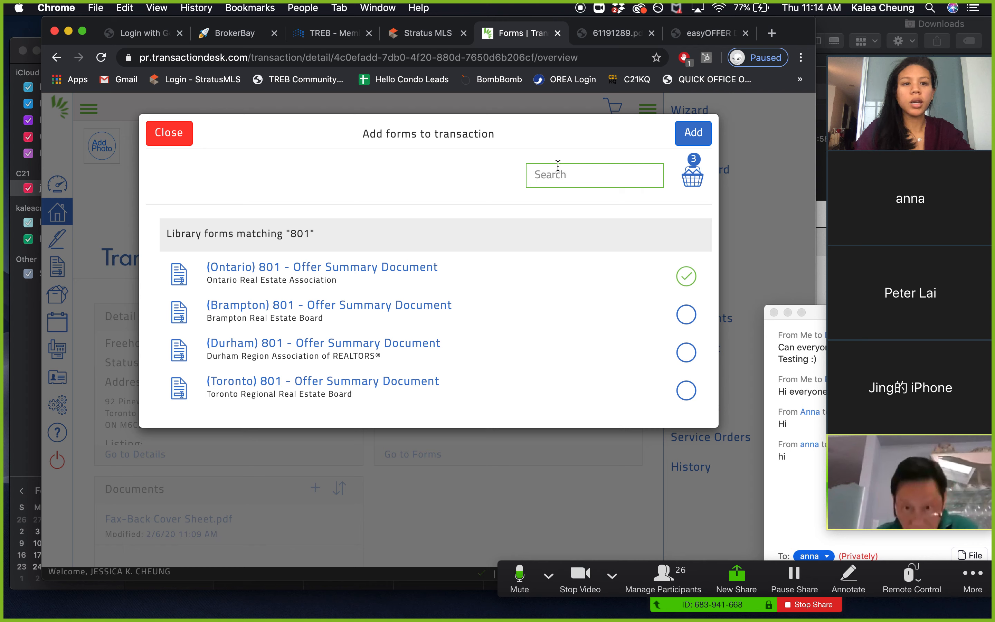
pyautogui.click(688, 136)
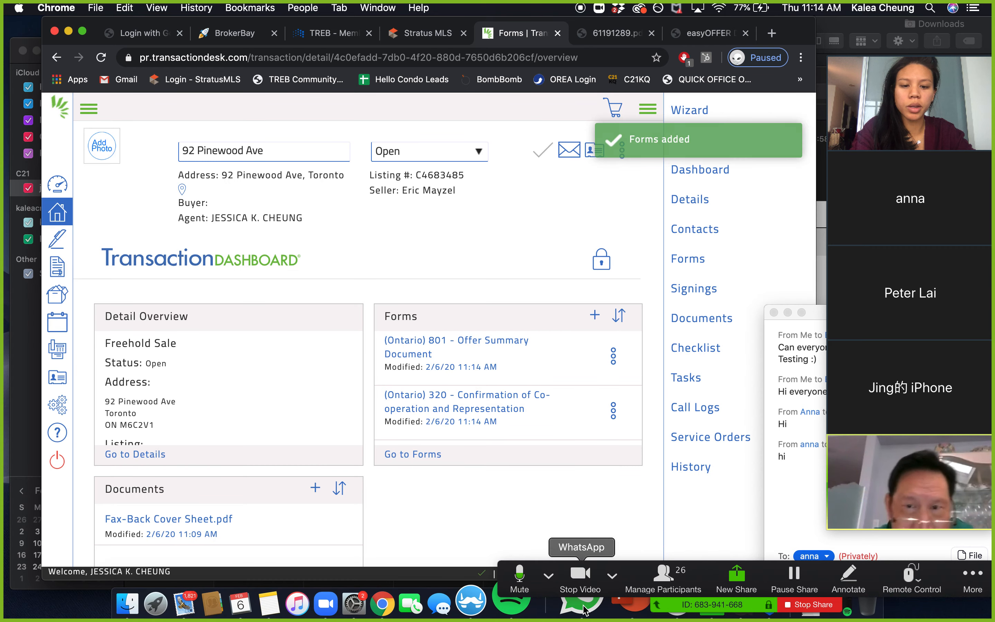
# - Check the three added forms in the Forms list and open Form 100 Agreement of Purchase and Sale
pyautogui.click(582, 605)
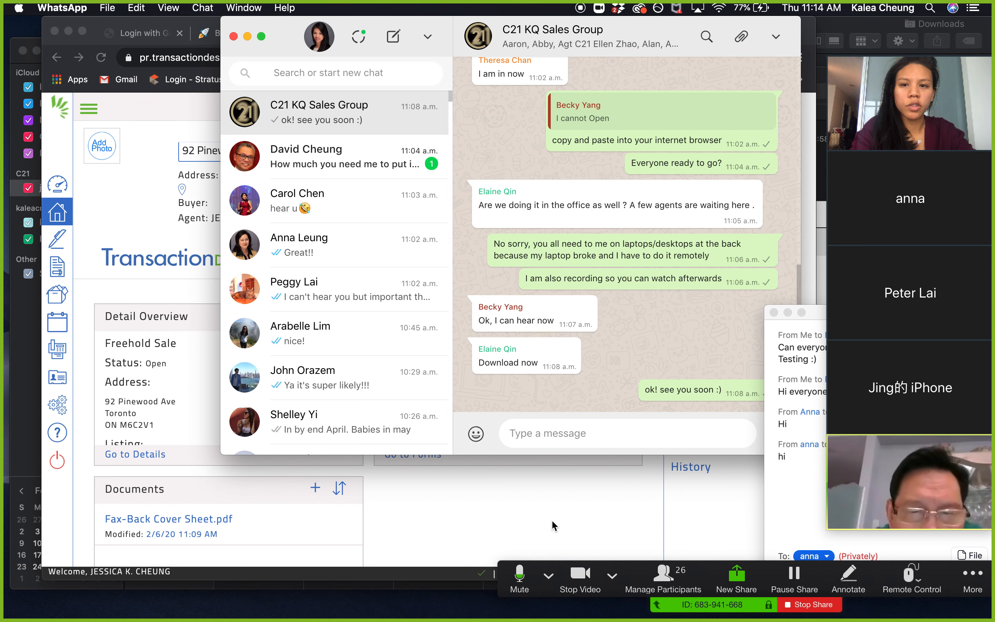
pyautogui.click(551, 520)
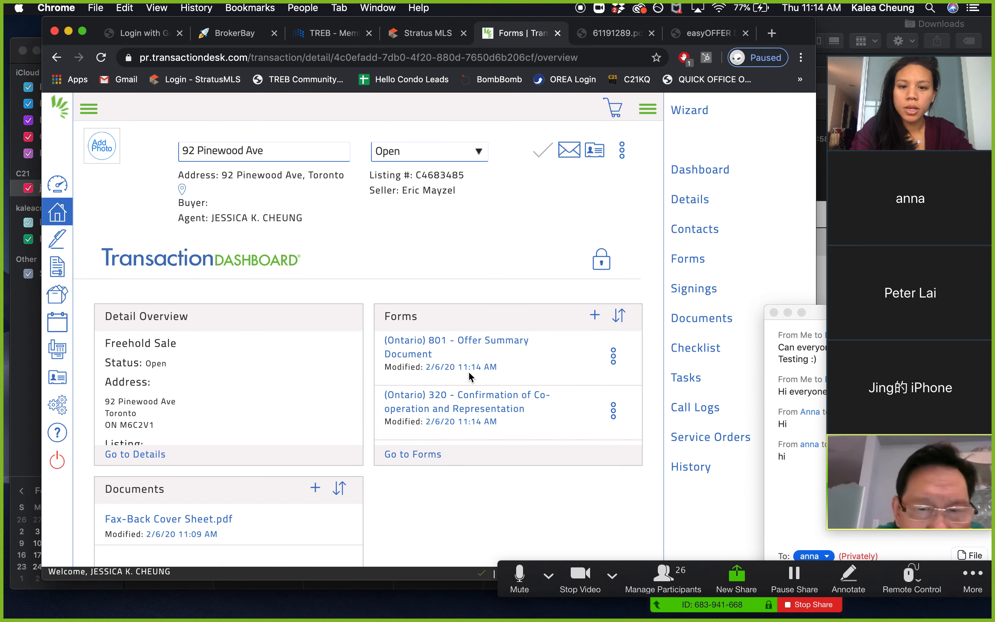
pyautogui.scroll(-3, 422, 378)
pyautogui.scroll(3, 423, 378)
pyautogui.scroll(-3, 422, 378)
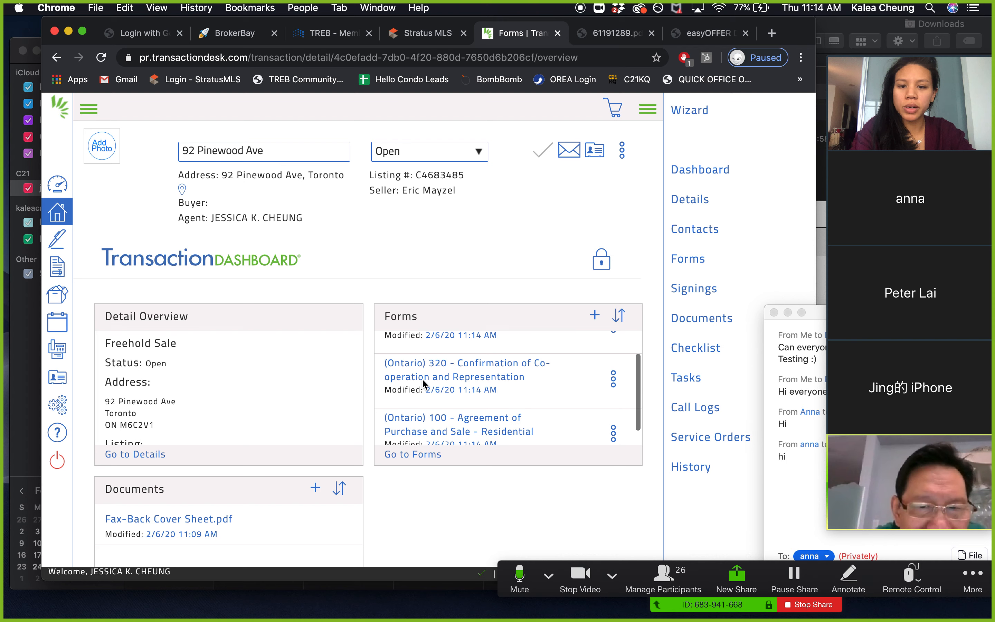
pyautogui.scroll(3, 423, 380)
pyautogui.scroll(-3, 423, 380)
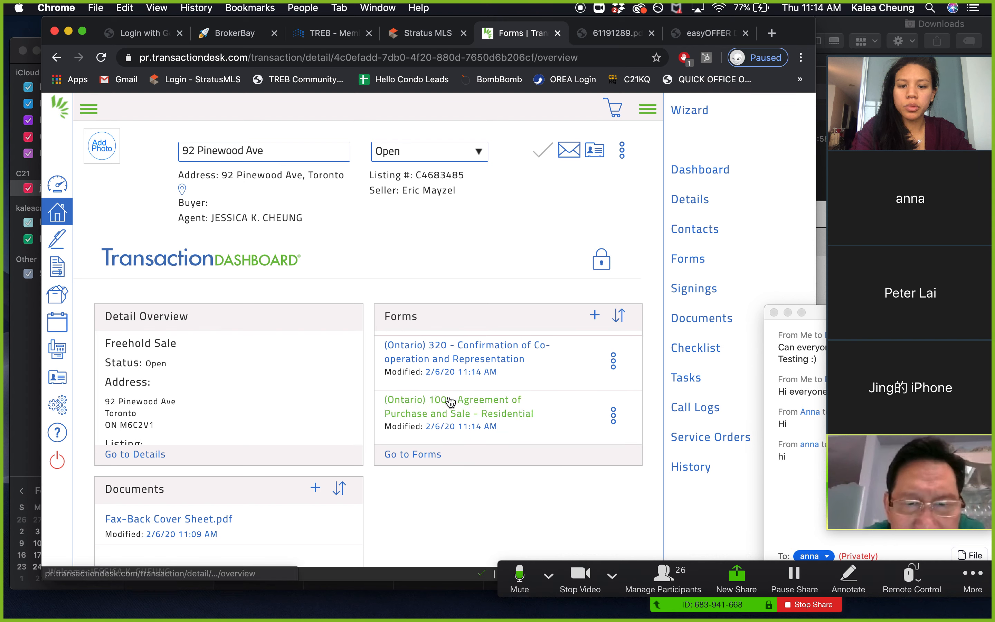
pyautogui.click(449, 398)
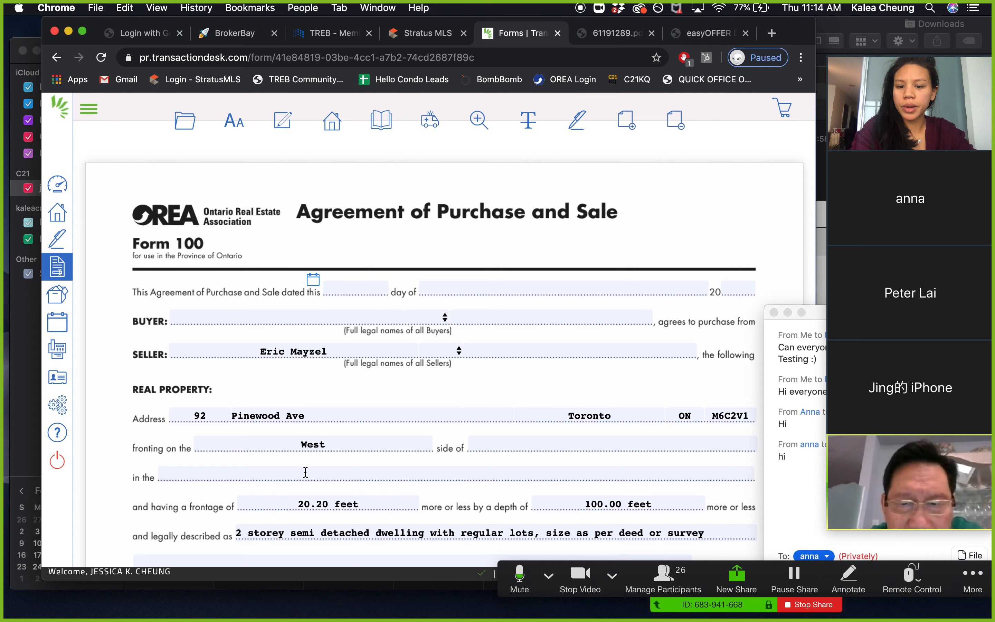
# - Date the agreement the 6th of February
pyautogui.scroll(-10, 306, 473)
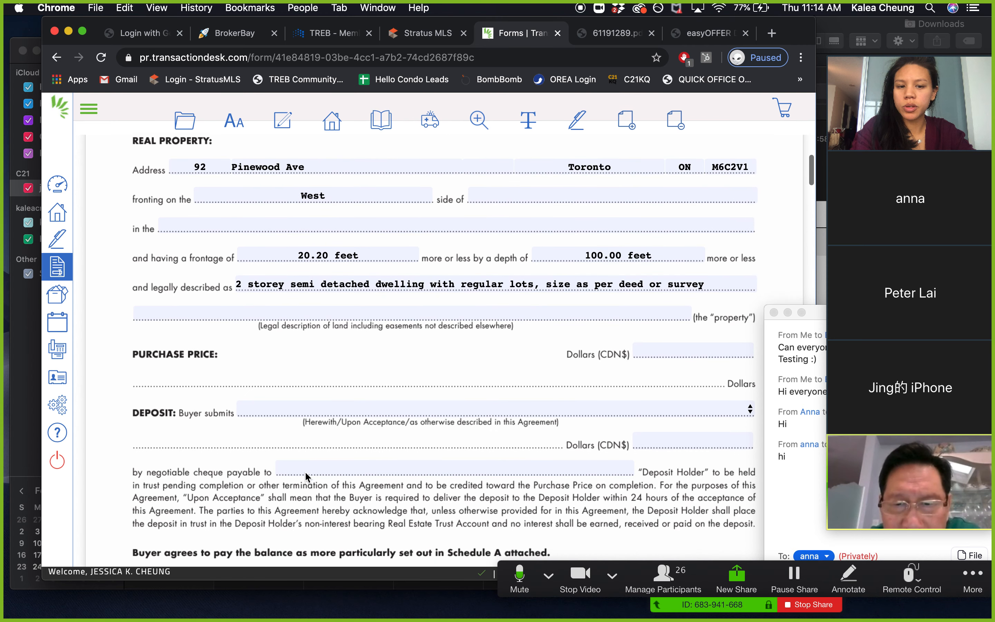
pyautogui.scroll(2, 306, 472)
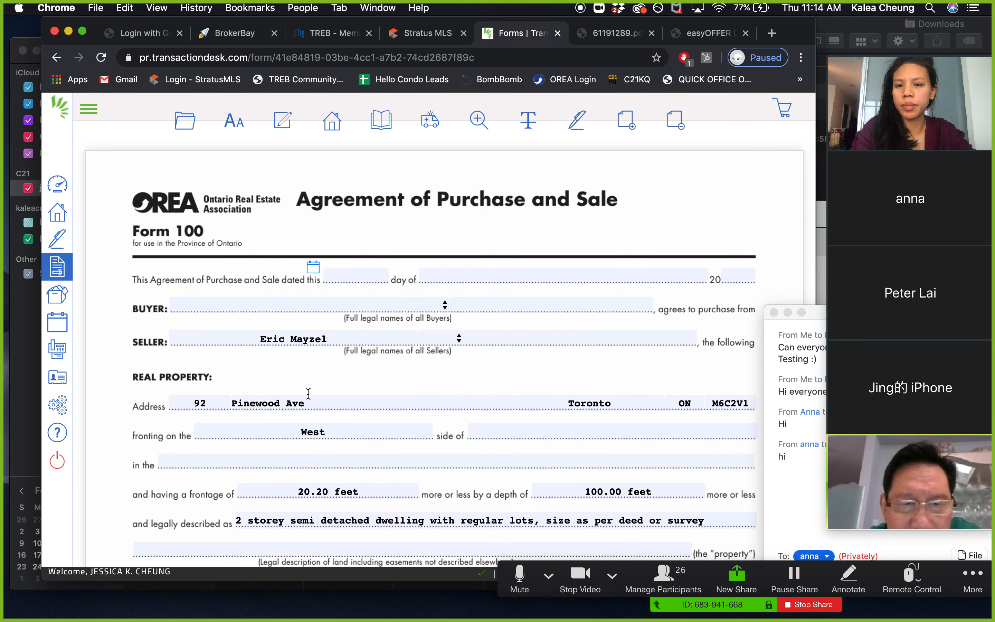
pyautogui.click(355, 271)
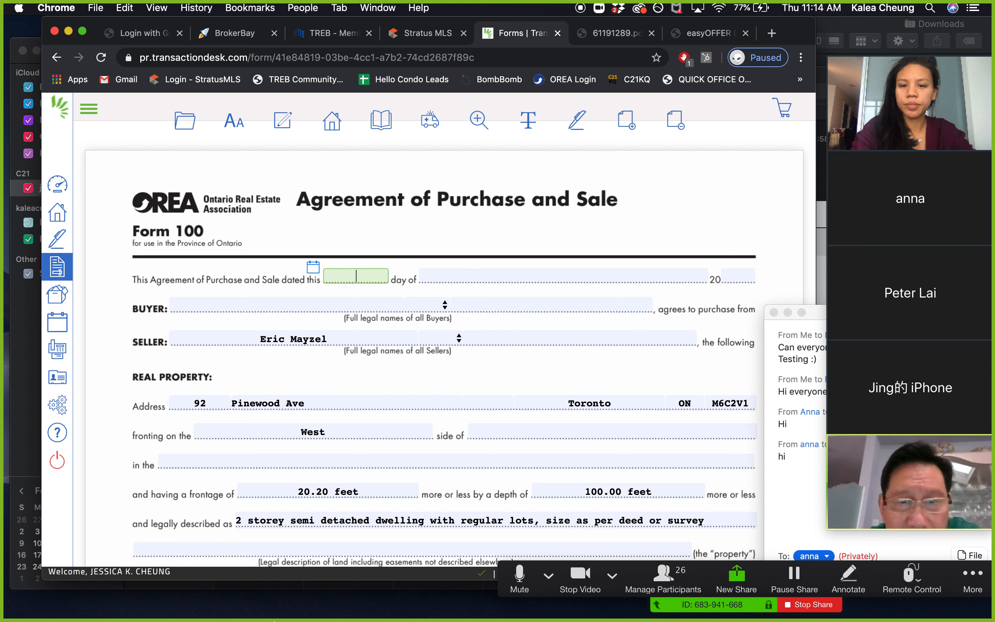
pyautogui.moveTo(275, 620)
pyautogui.write('6th')
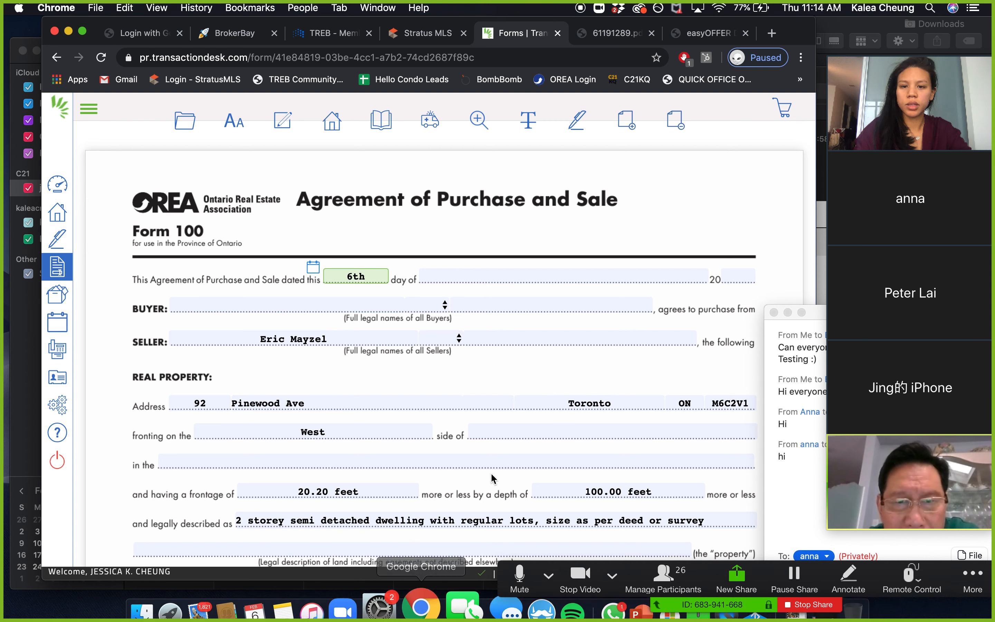
pyautogui.click(493, 273)
pyautogui.write('February')
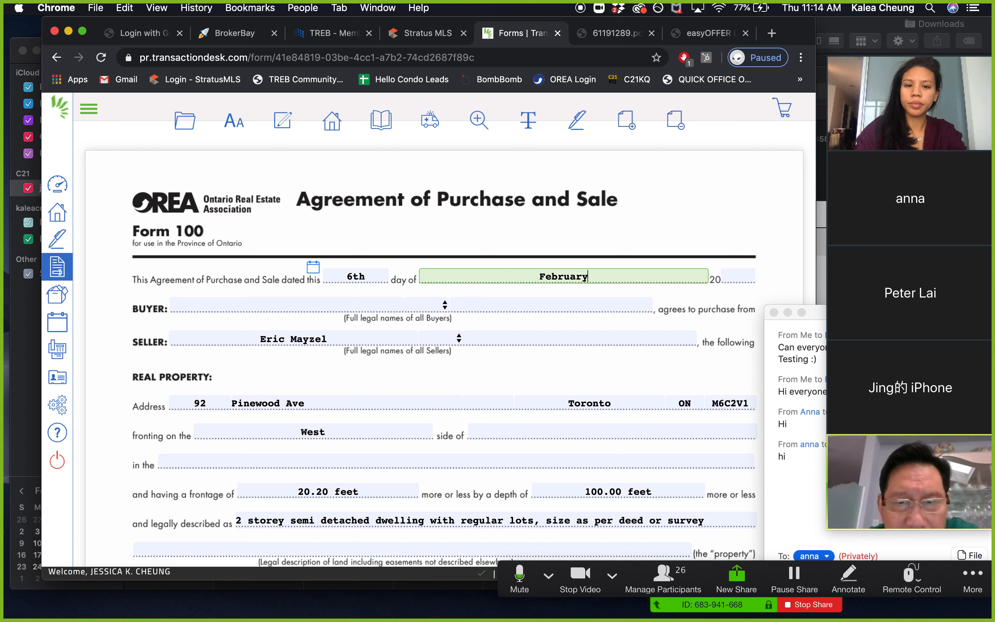
pyautogui.press('Tab')
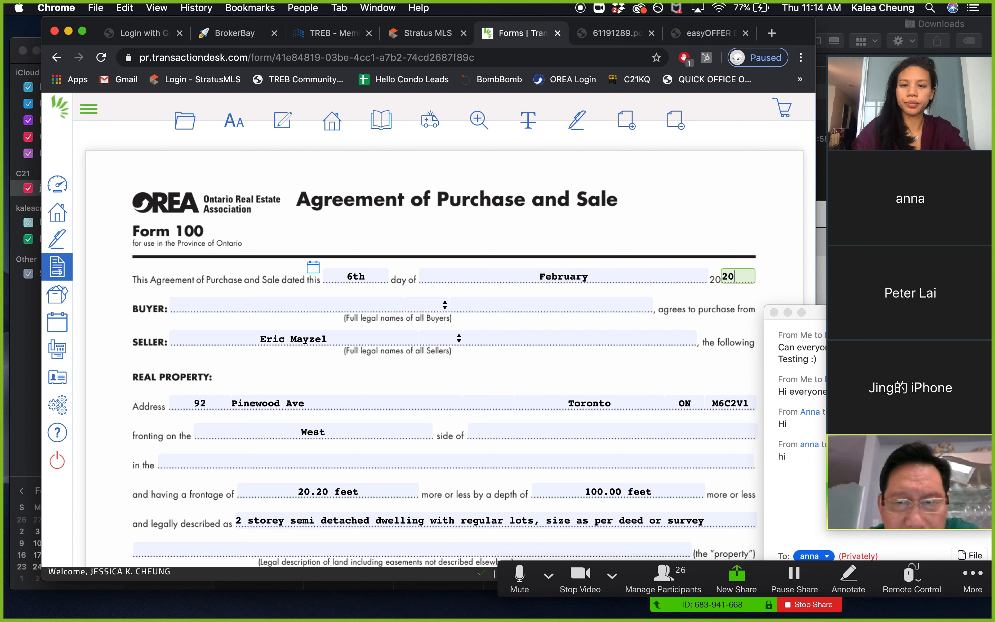
# - Enter the buyer's full legal name and begin the street-side field for the property
pyautogui.click(387, 299)
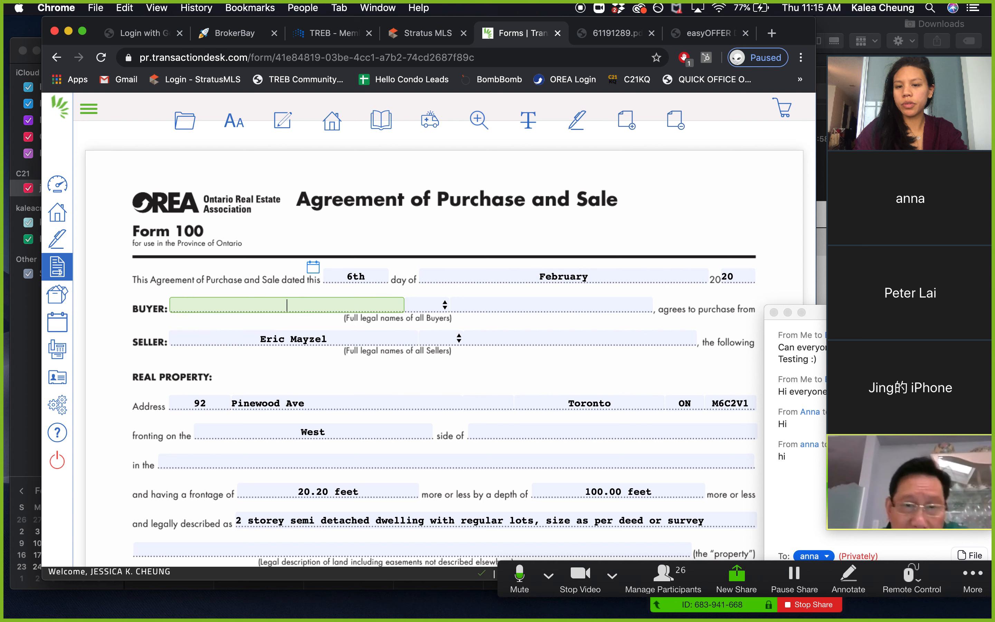
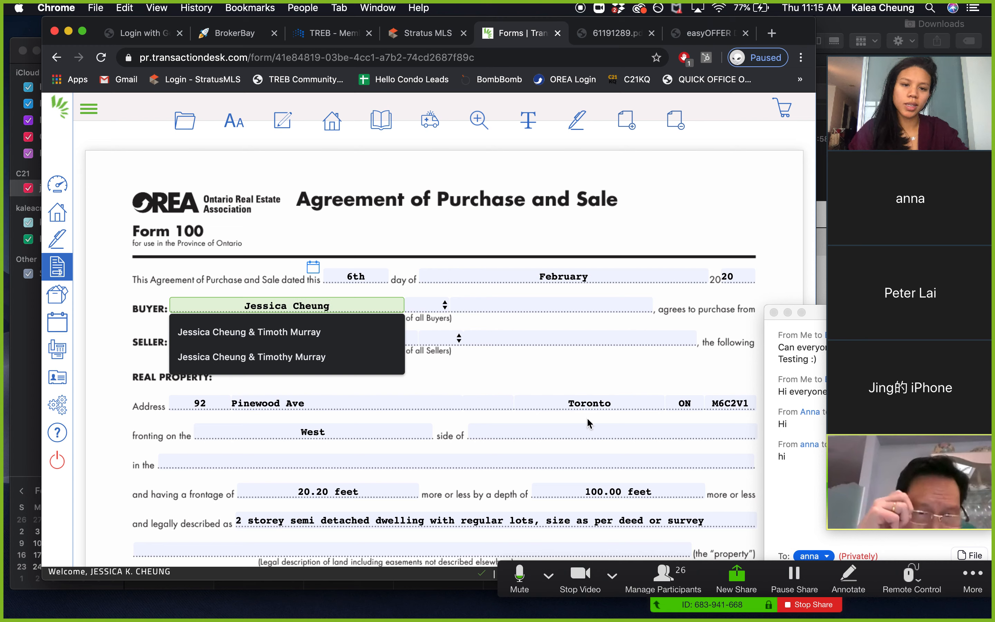
pyautogui.click(603, 380)
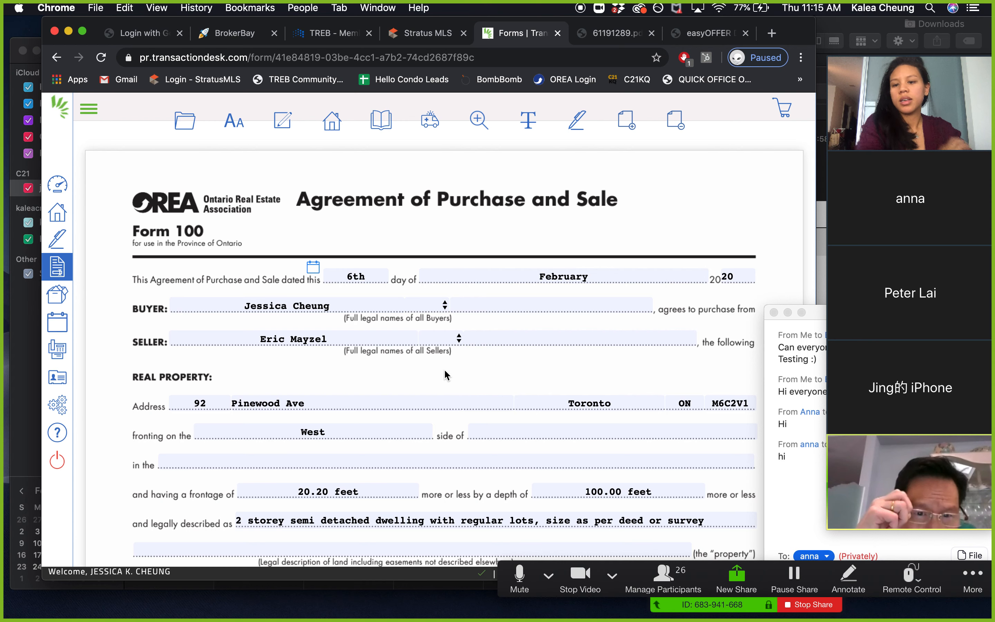
pyautogui.scroll(-2, 411, 371)
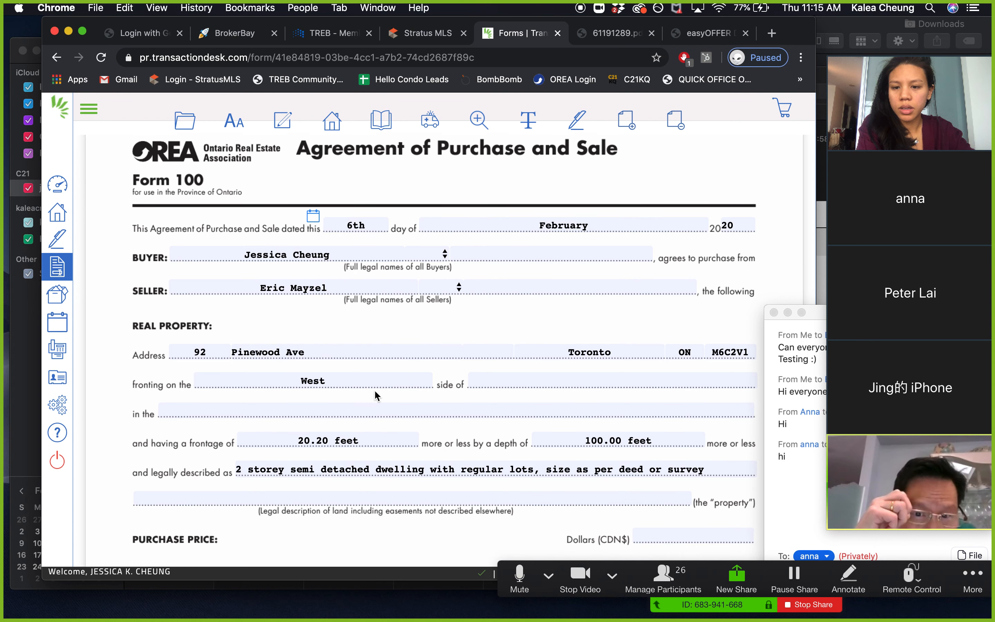
pyautogui.click(488, 378)
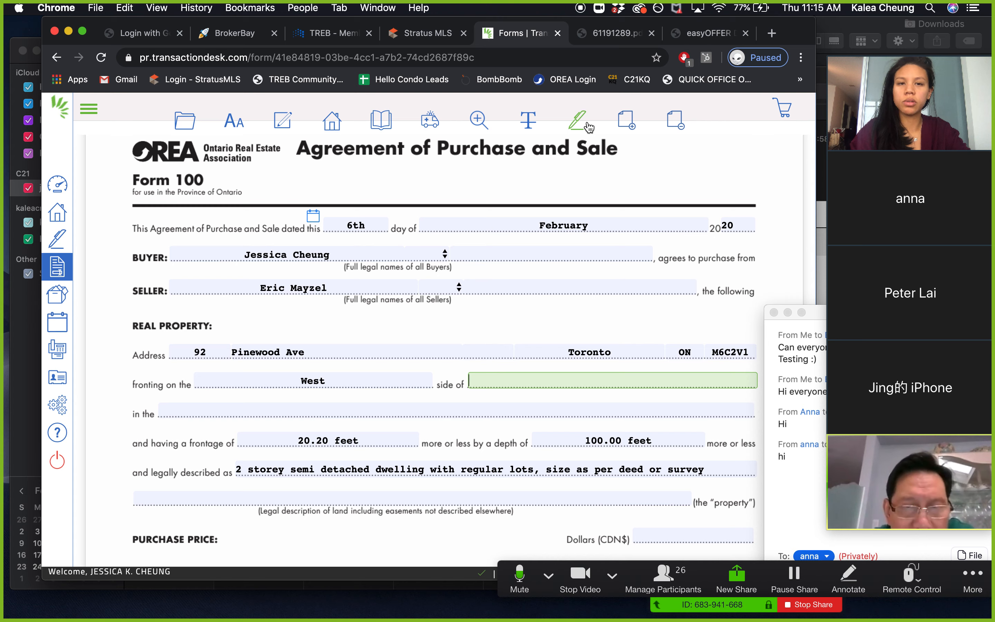
pyautogui.press('super+t')
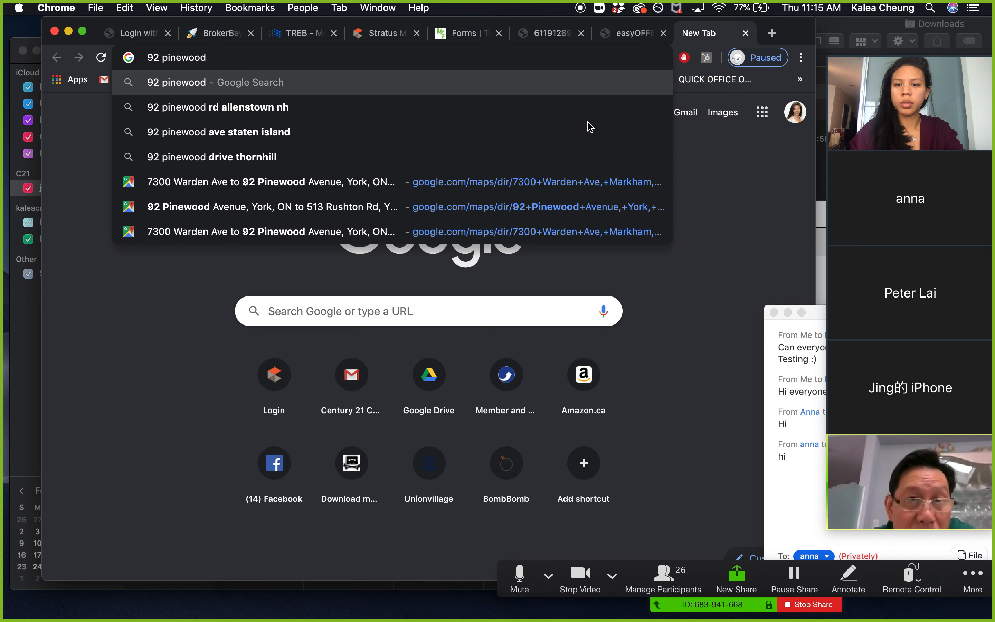
pyautogui.click(485, 182)
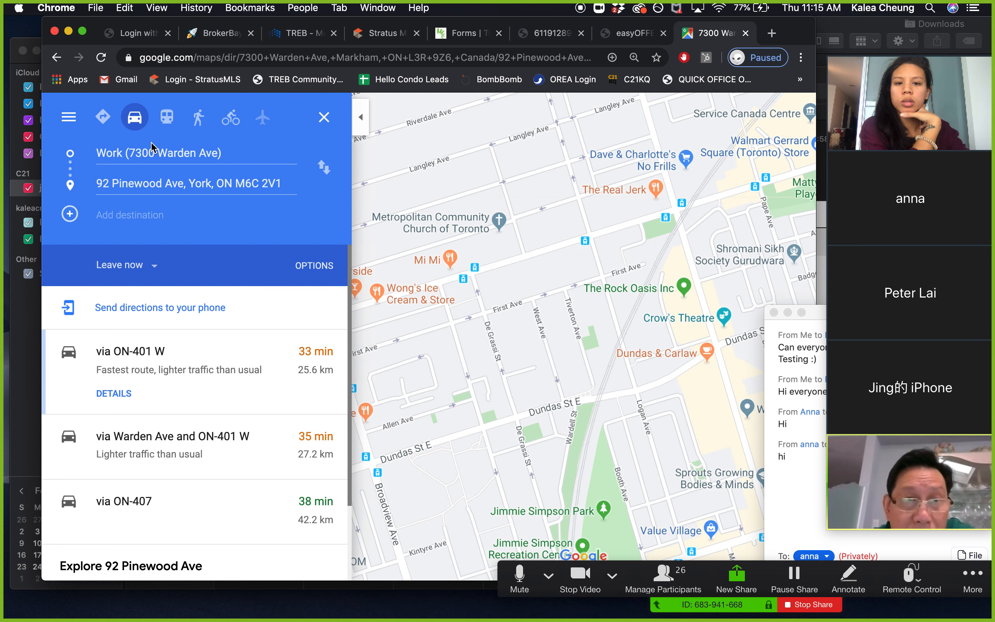
pyautogui.click(325, 118)
pyautogui.click(465, 32)
pyautogui.scroll(-2, 336, 462)
# - Set a 100000 deposit submitted upon acceptance, then check the listing brokerage in Stratus MLS
pyautogui.scroll(-4, 336, 461)
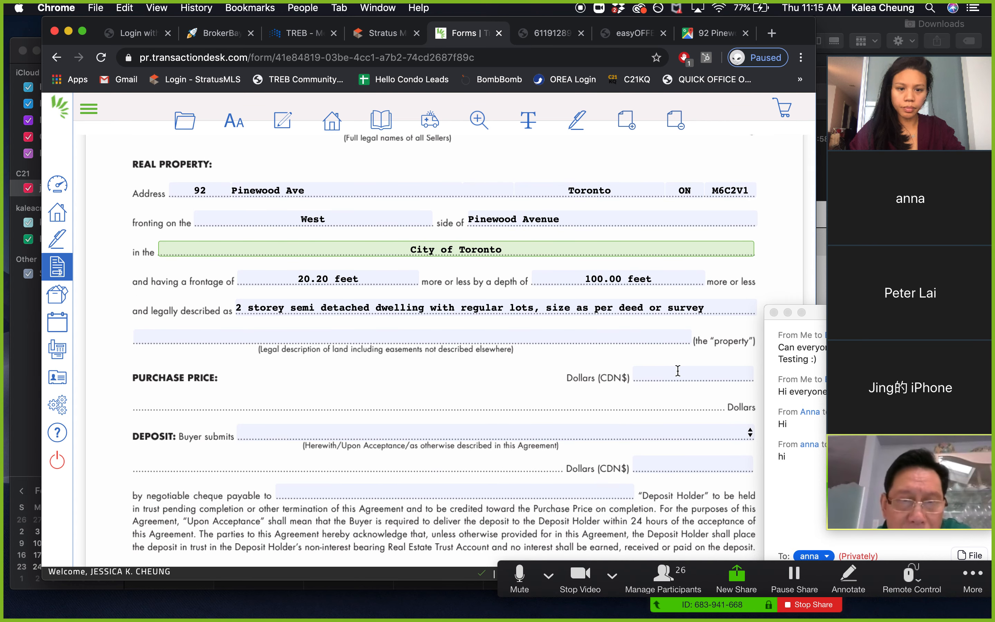
pyautogui.click(399, 430)
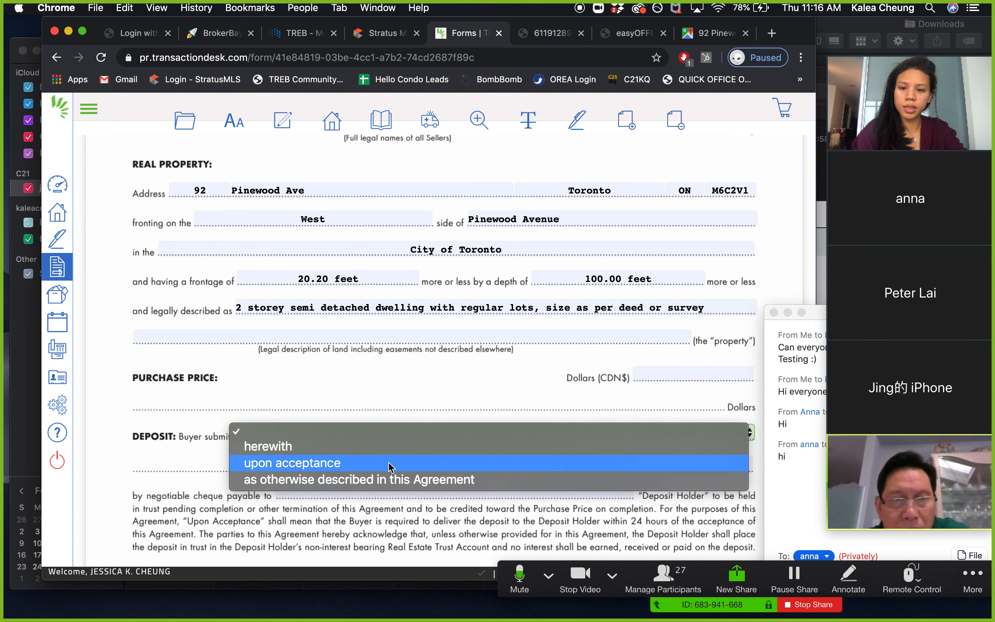
pyautogui.click(390, 464)
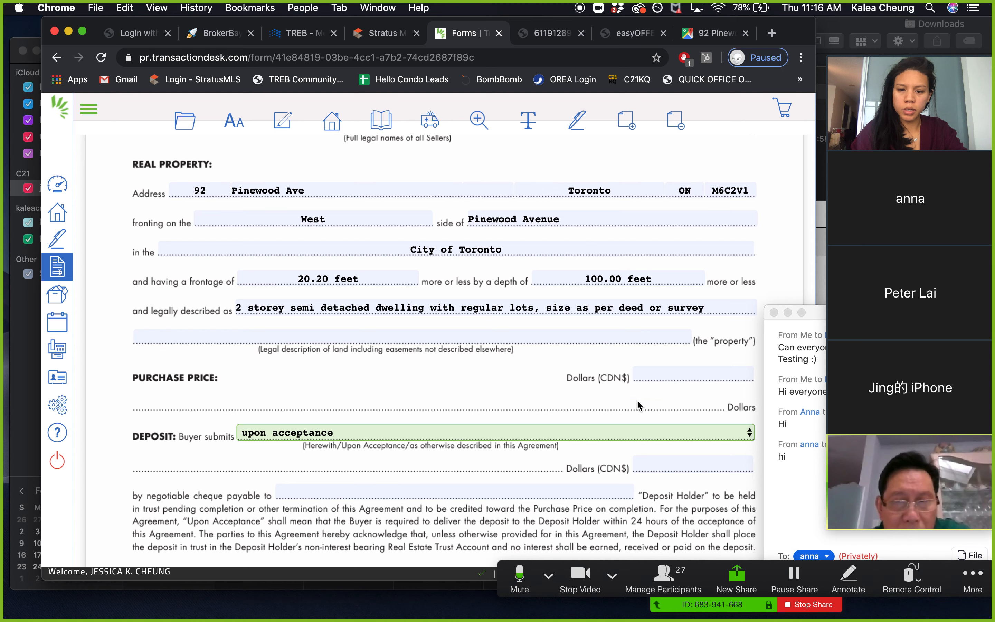
pyautogui.scroll(-2, 638, 406)
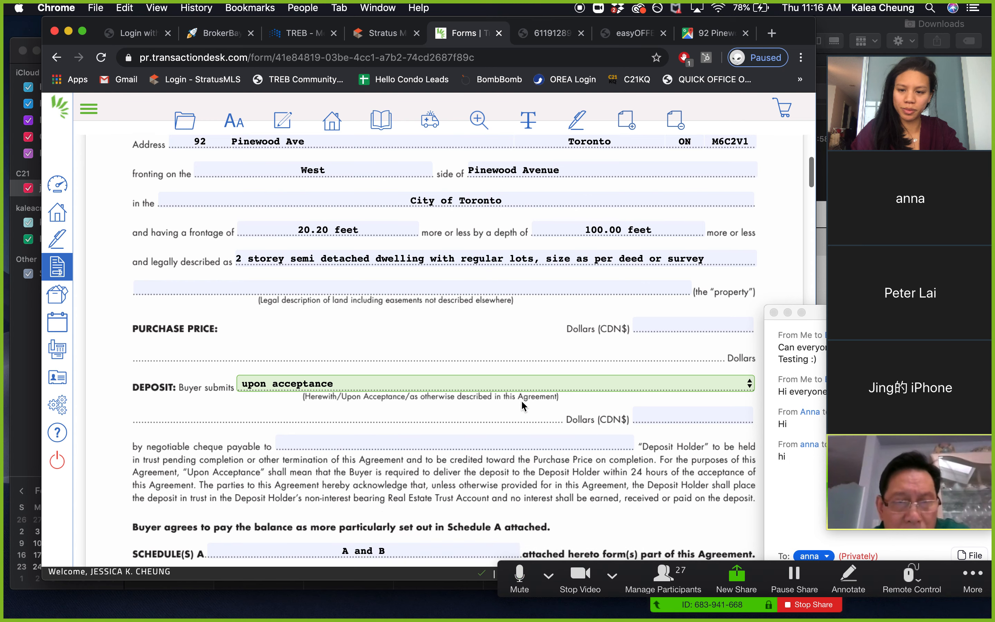
pyautogui.click(643, 413)
pyautogui.write('100000')
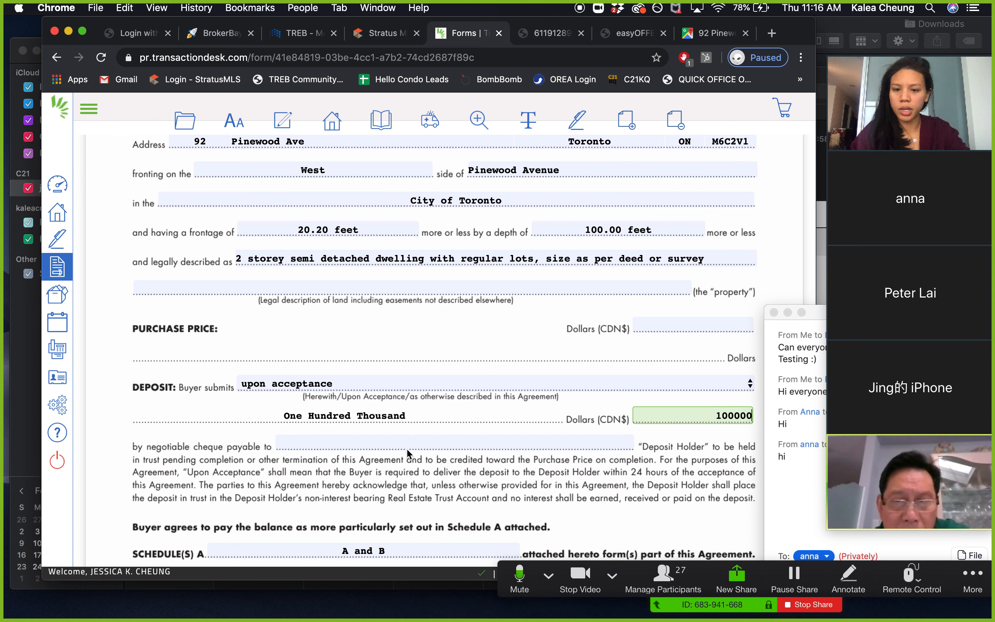
pyautogui.click(439, 438)
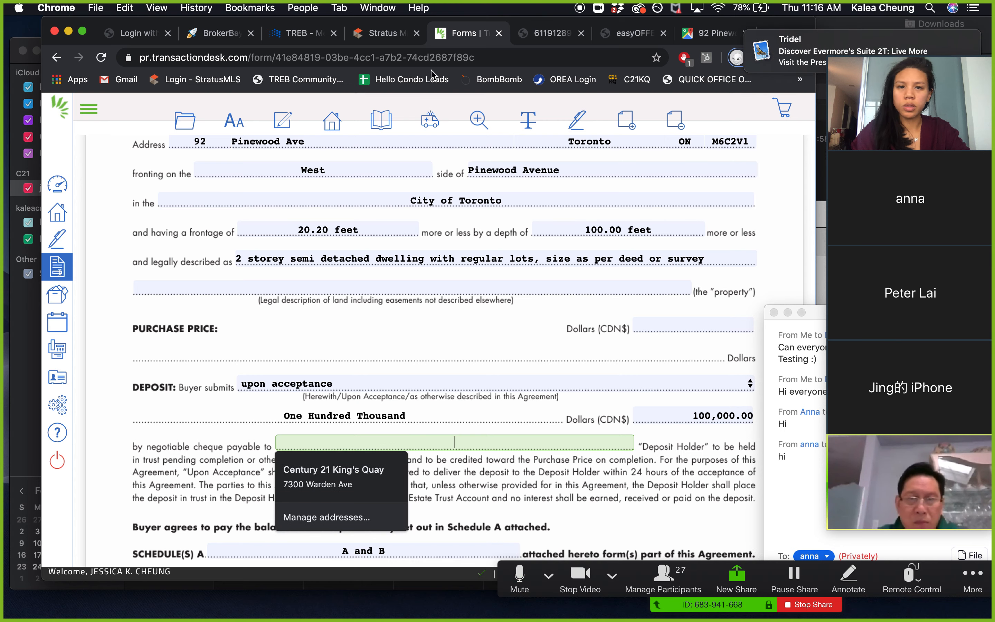
pyautogui.click(387, 34)
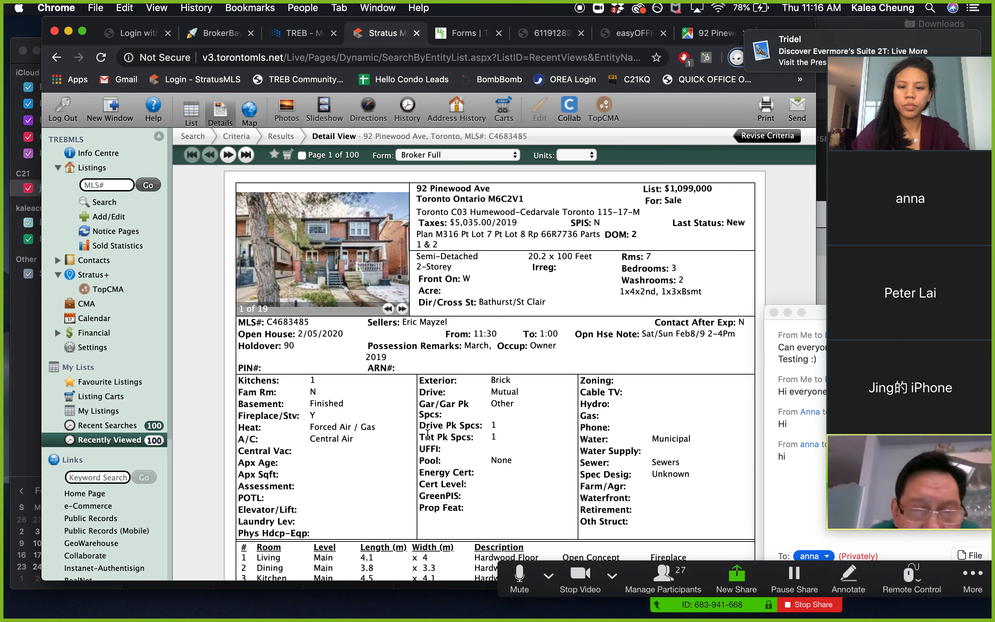
# - Scroll the Stratus listing down to the brokerage details
pyautogui.scroll(-10, 428, 436)
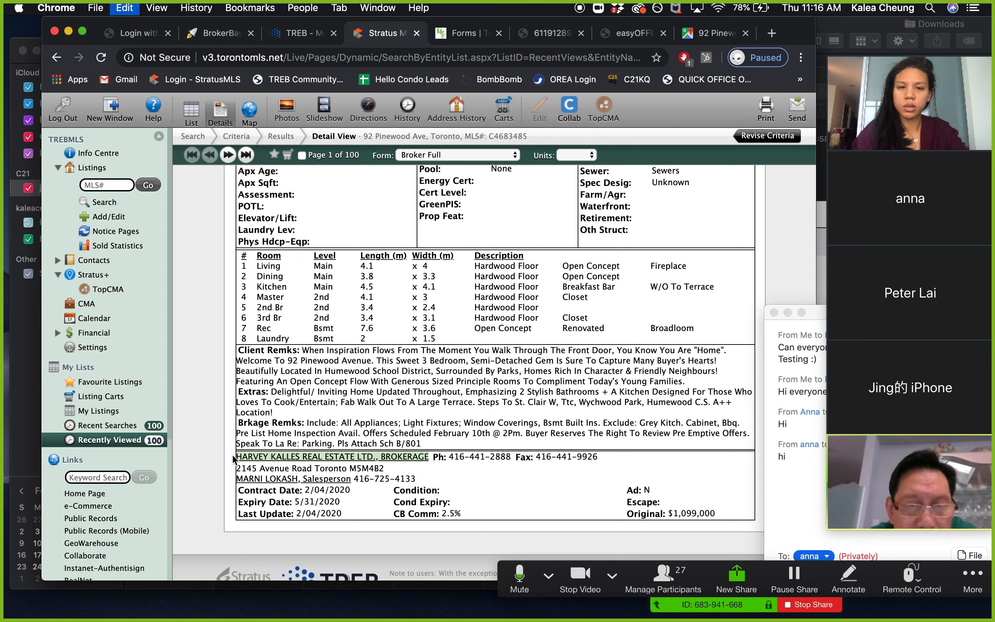
# - Back on the Agreement form, change the Schedule(s) attached entry to 'A'
pyautogui.click(452, 35)
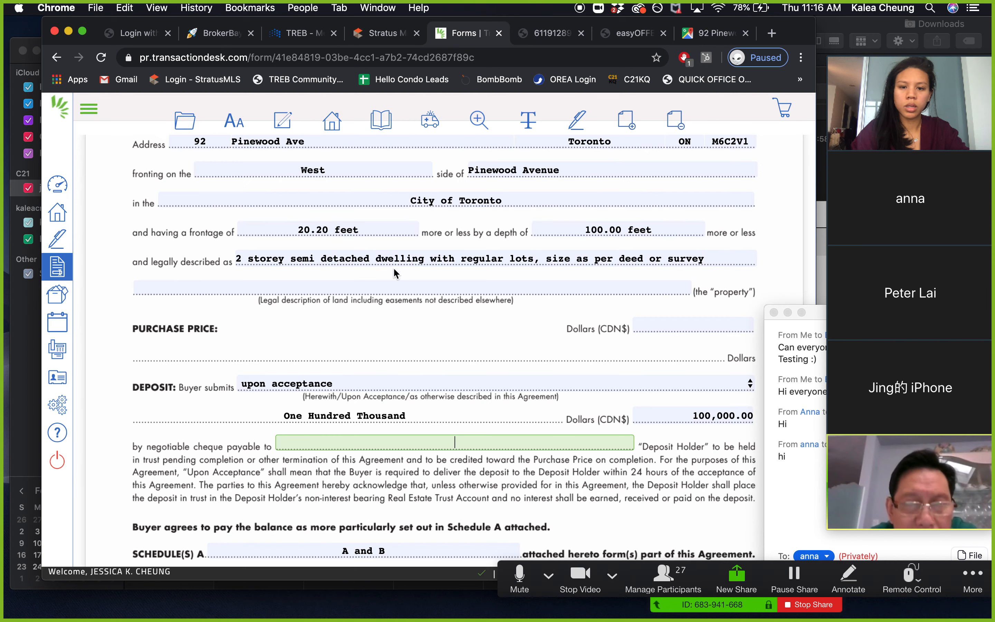
pyautogui.scroll(-2, 473, 554)
pyautogui.scroll(-4, 474, 555)
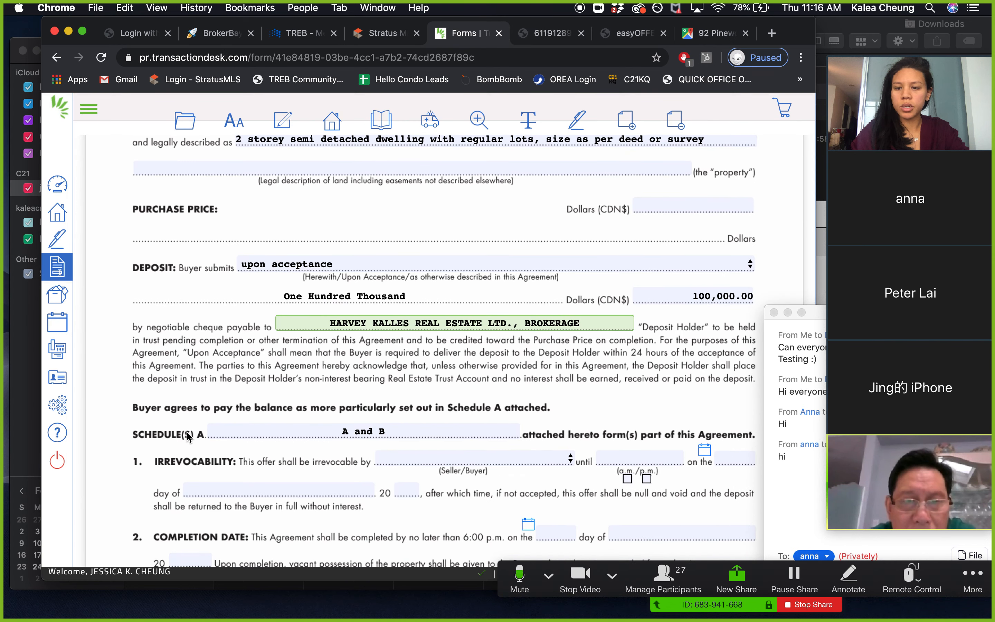
pyautogui.click(359, 432)
pyautogui.press('BackSpace')
pyautogui.press('BackSpace')
pyautogui.press('BackSpace')
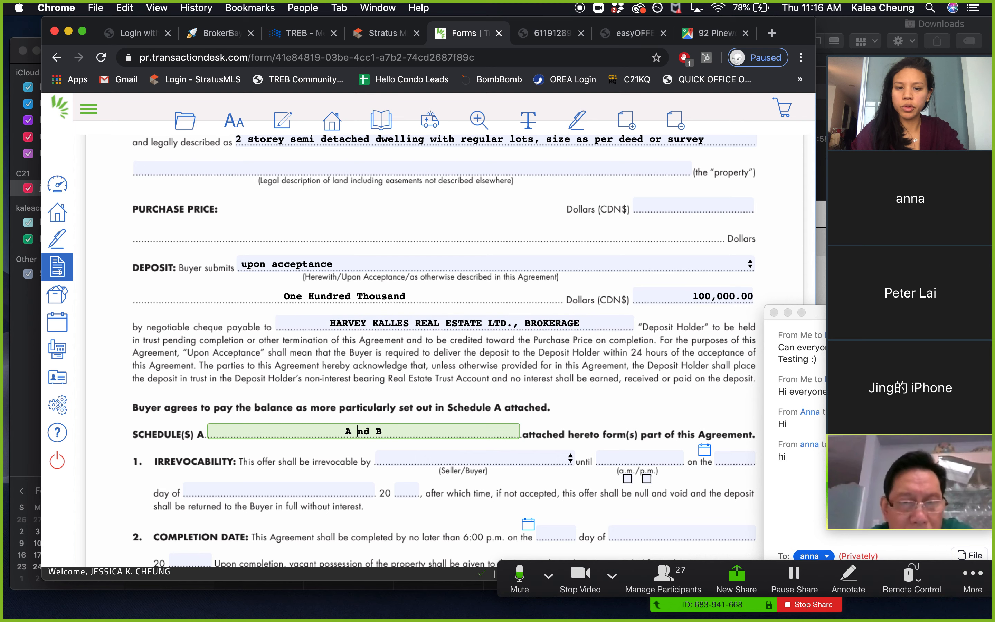
pyautogui.write('a')
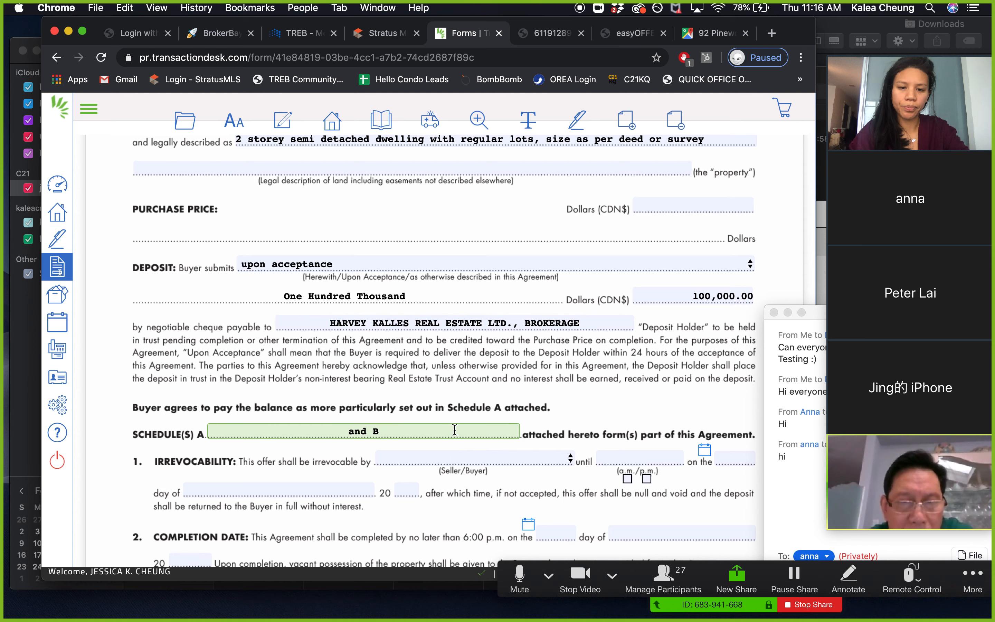
# - Make the offer irrevocable by the Buyer until 9 pm on the 6th of February
pyautogui.scroll(-3, 454, 430)
pyautogui.click(454, 389)
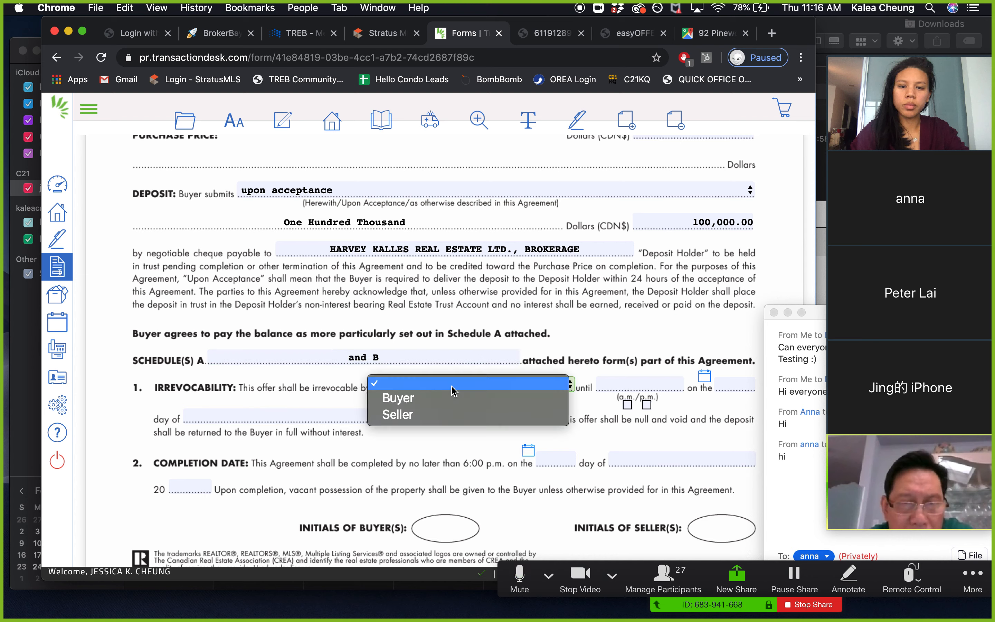
pyautogui.click(451, 398)
pyautogui.click(655, 384)
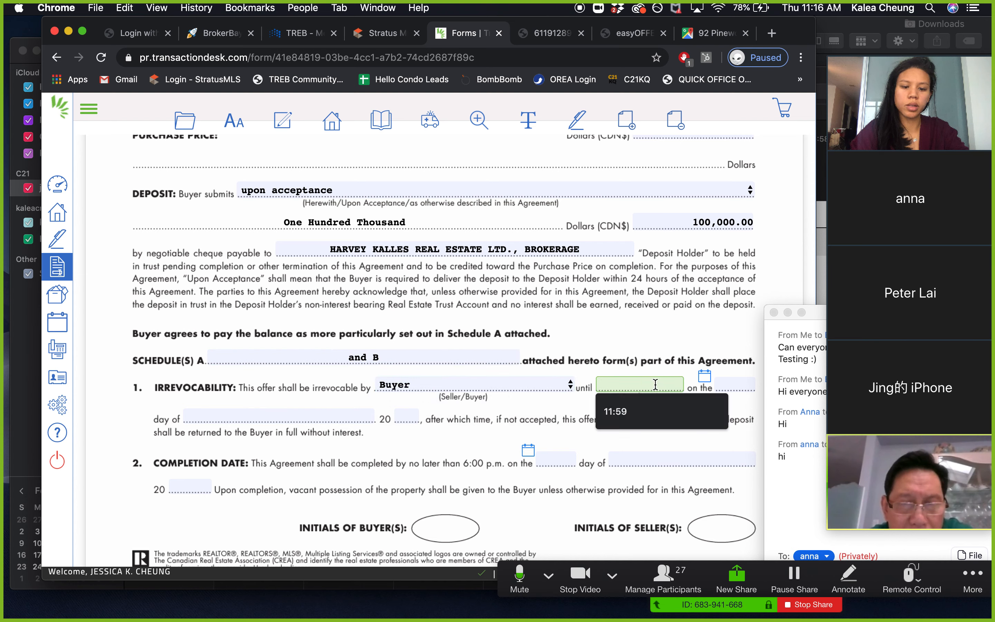
pyautogui.write('9 pm')
pyautogui.click(732, 385)
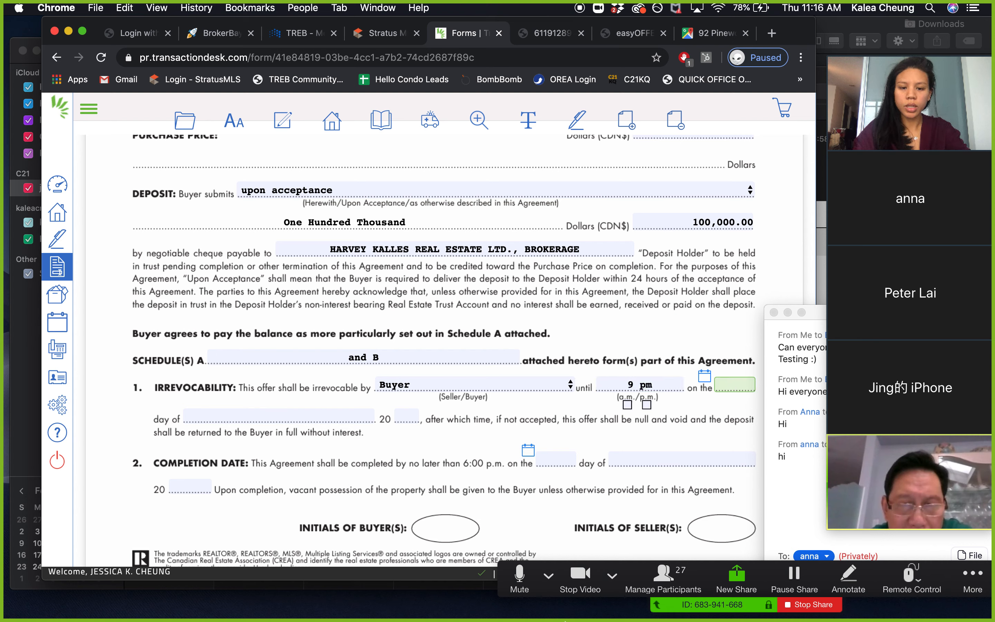
pyautogui.moveTo(565, 620)
pyautogui.write('6th')
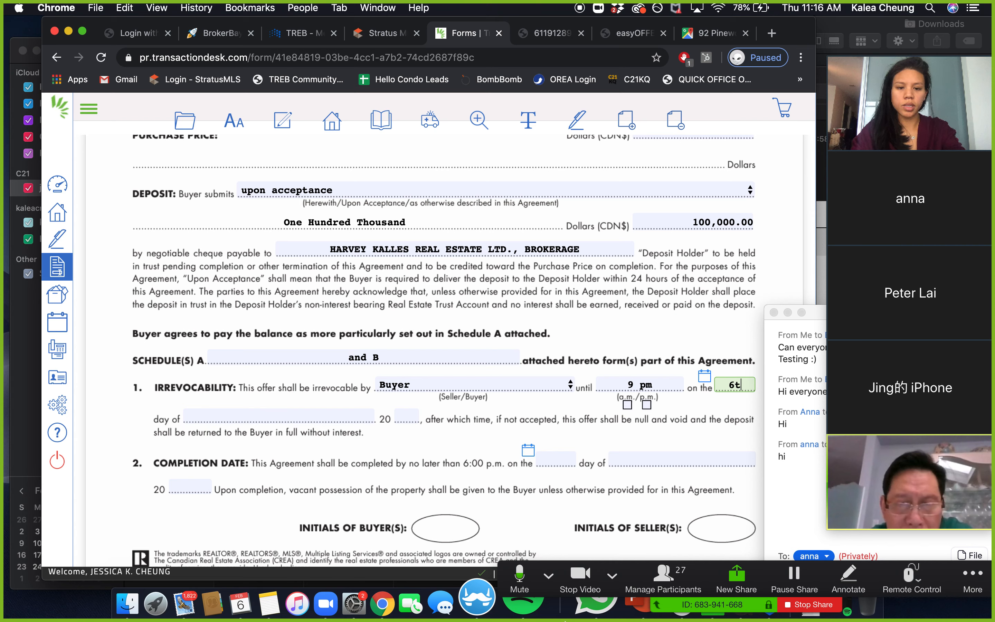
pyautogui.click(295, 418)
pyautogui.write('February')
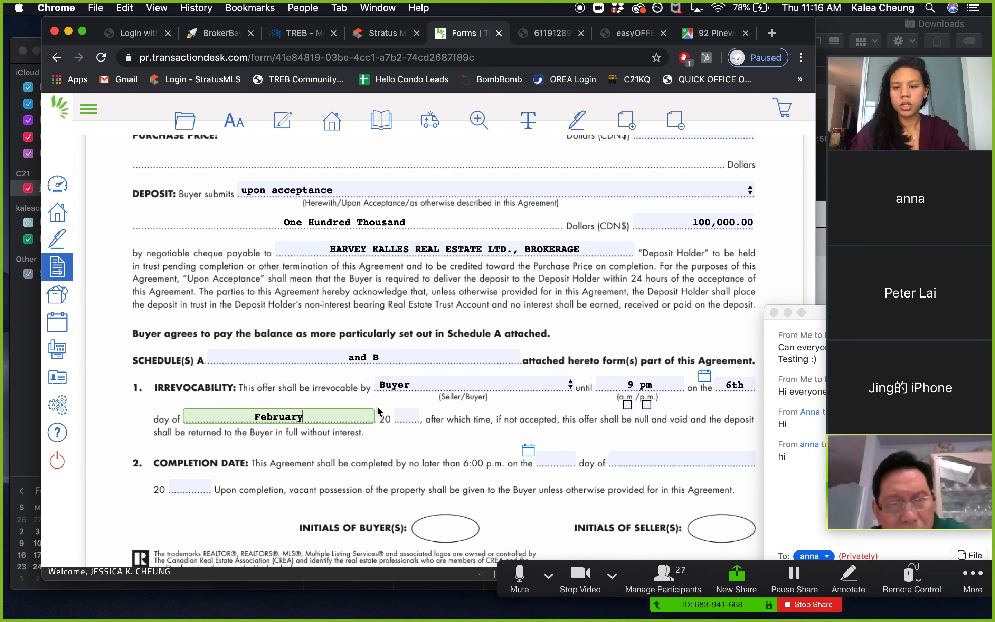
pyautogui.press('Tab')
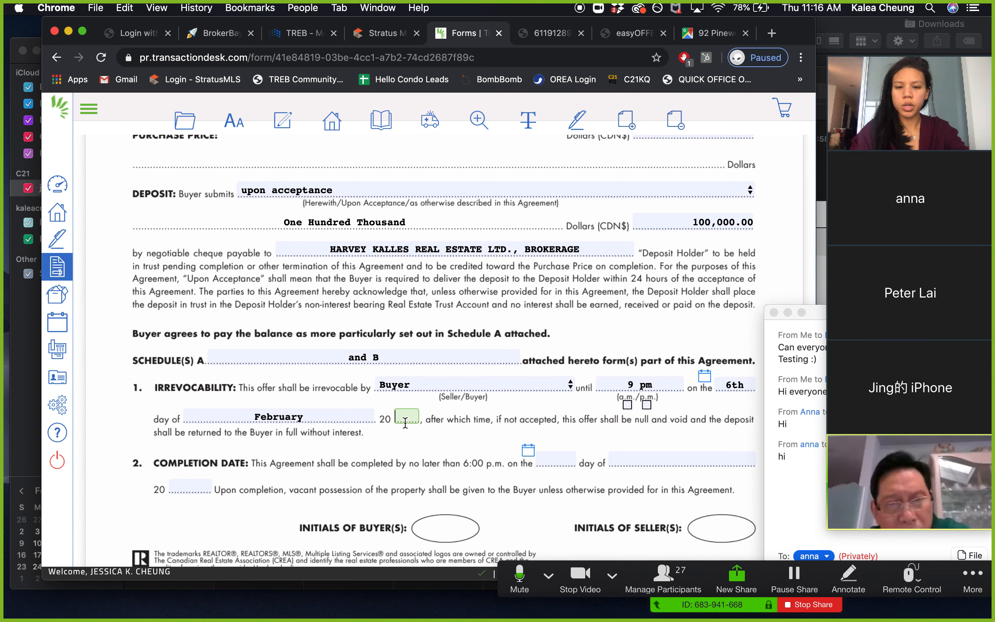
# - Enter 20 as the irrevocability year
pyautogui.write('20')
pyautogui.scroll(-1, 333, 379)
pyautogui.scroll(-4, 333, 379)
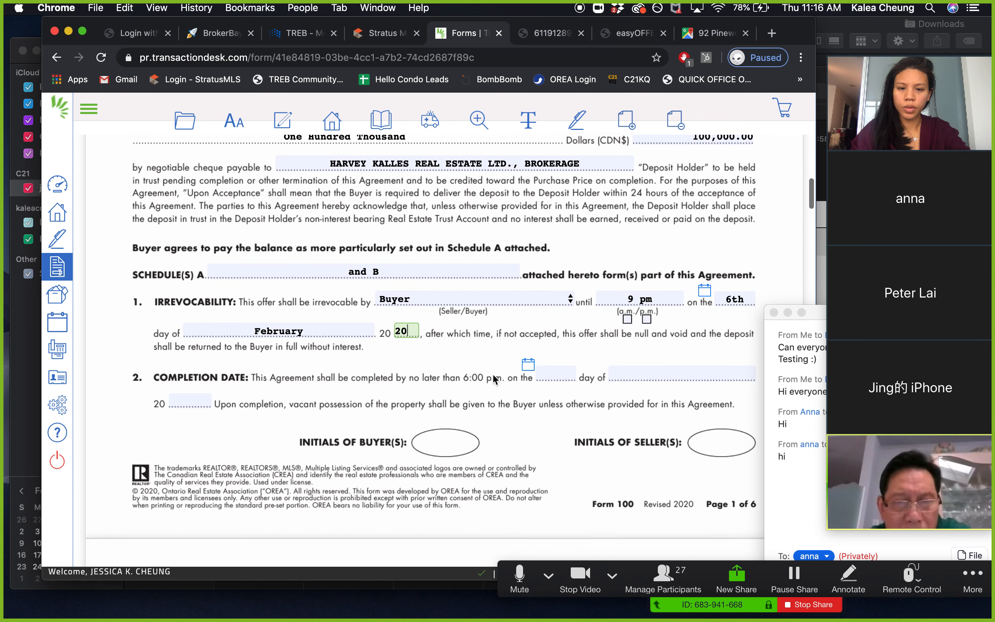
# - Set the completion date to the 6th day of March, 20
pyautogui.click(558, 373)
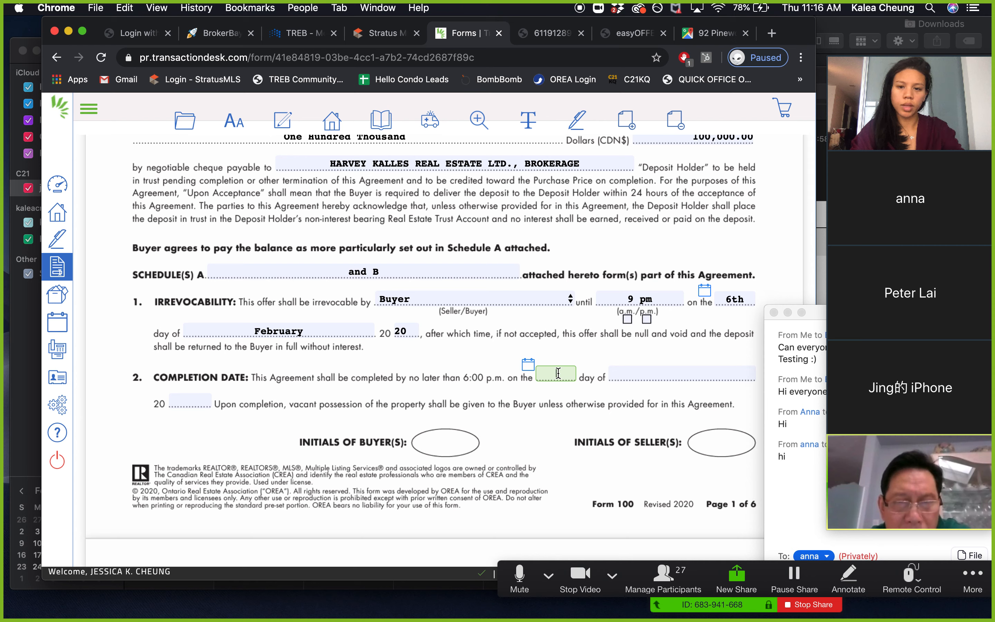
pyautogui.write('6th')
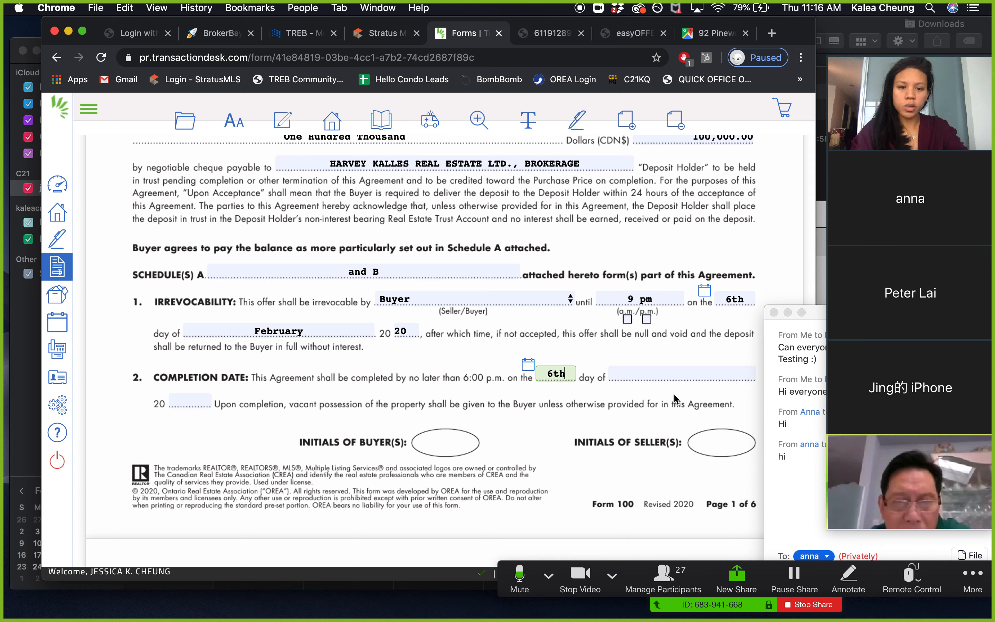
pyautogui.click(688, 377)
pyautogui.write('March')
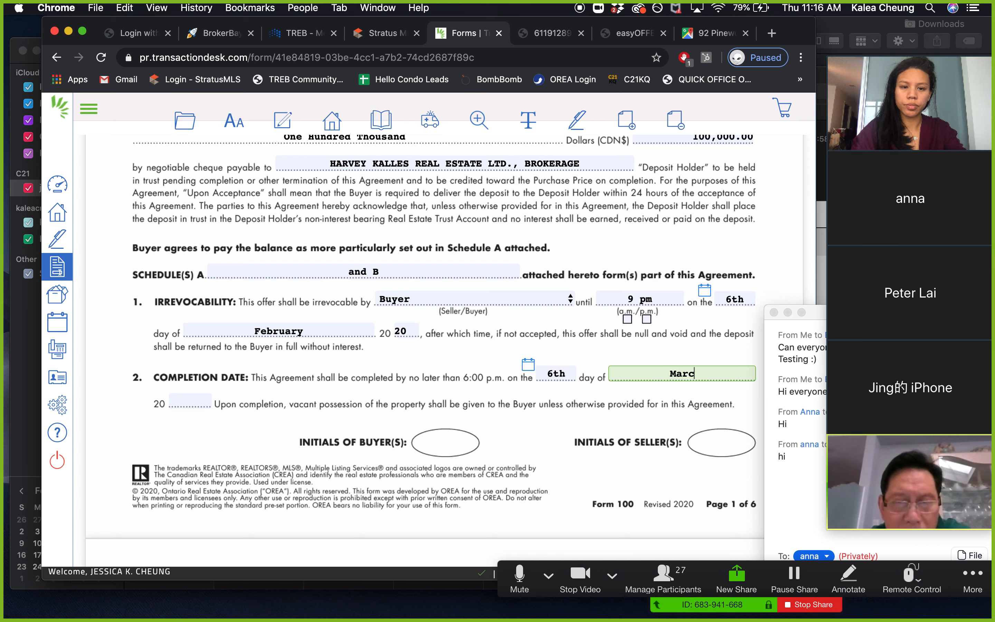
pyautogui.click(185, 395)
pyautogui.write('20')
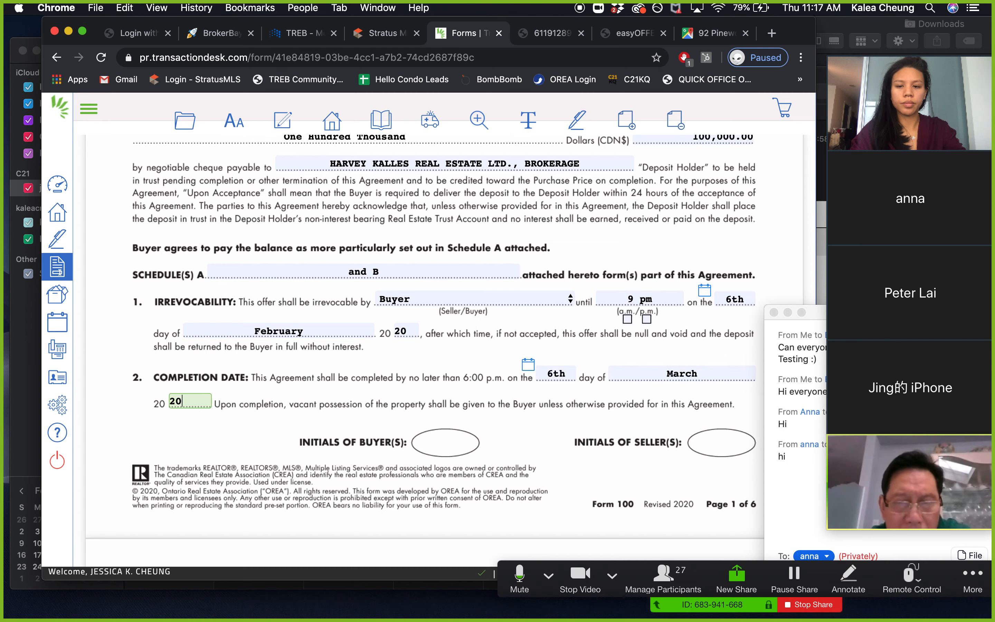
pyautogui.scroll(-9, 184, 393)
pyautogui.scroll(-4, 178, 407)
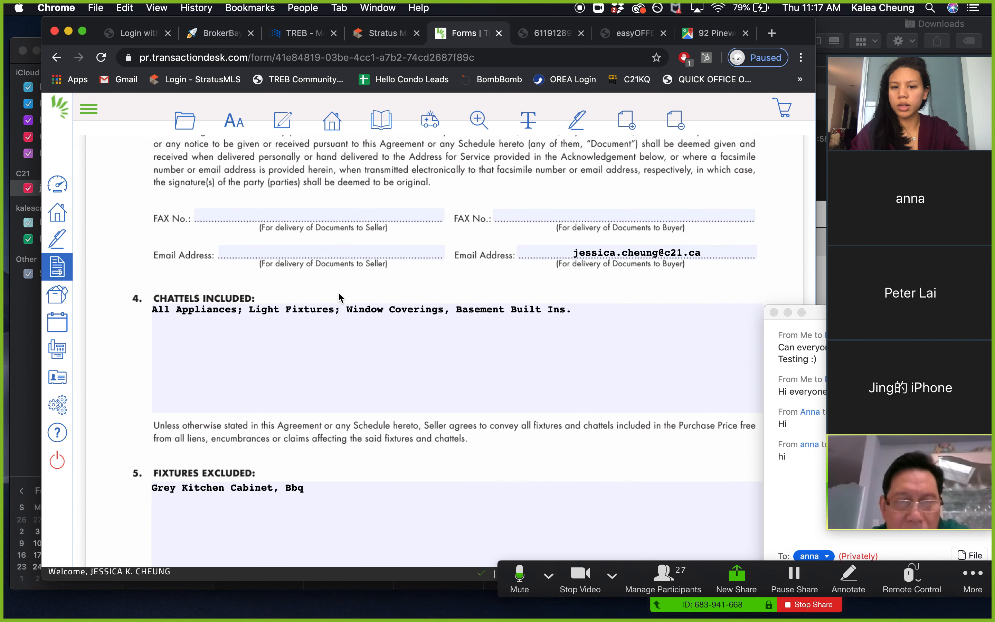
# - In section 7, choose 'included in' so HST is included in the Purchase Price
pyautogui.scroll(-6, 347, 328)
pyautogui.scroll(-2, 347, 329)
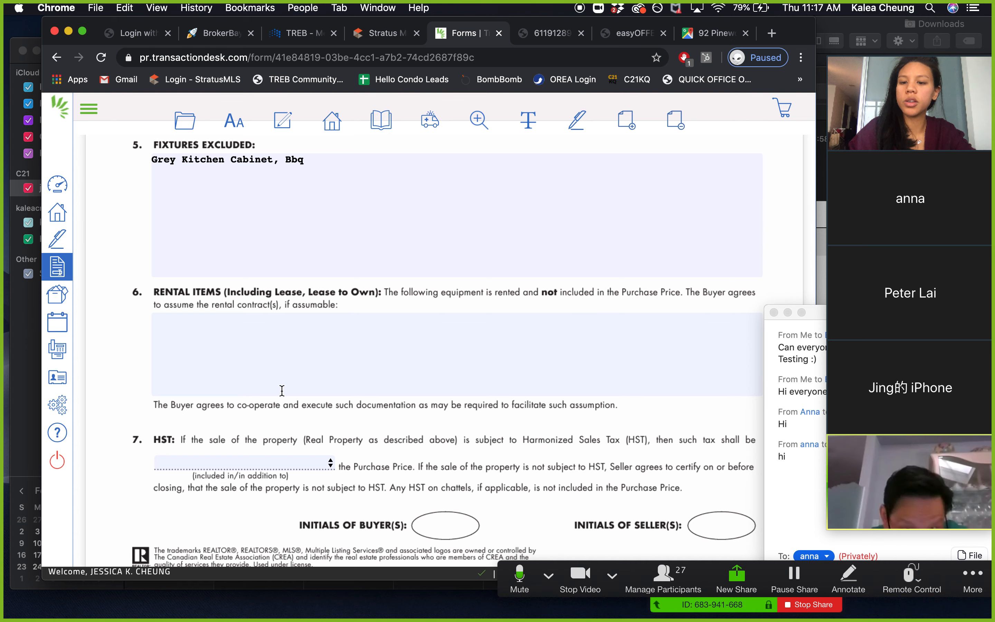
pyautogui.scroll(-2, 282, 389)
pyautogui.click(302, 389)
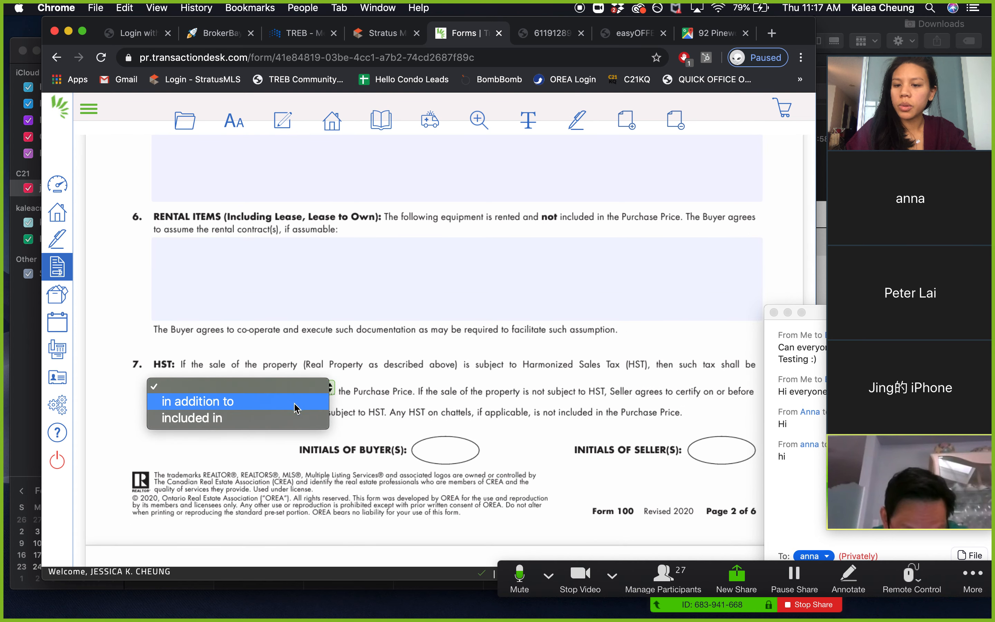
pyautogui.click(288, 418)
pyautogui.scroll(-6, 430, 416)
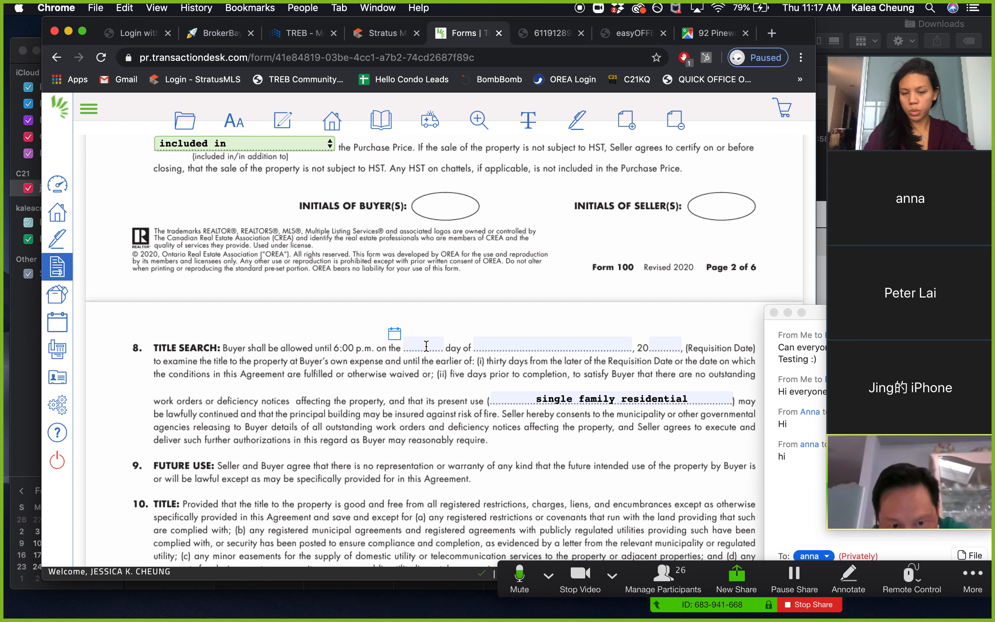
# - Enter 21st, February and 20 in the title search requisition date fields
pyautogui.click(426, 346)
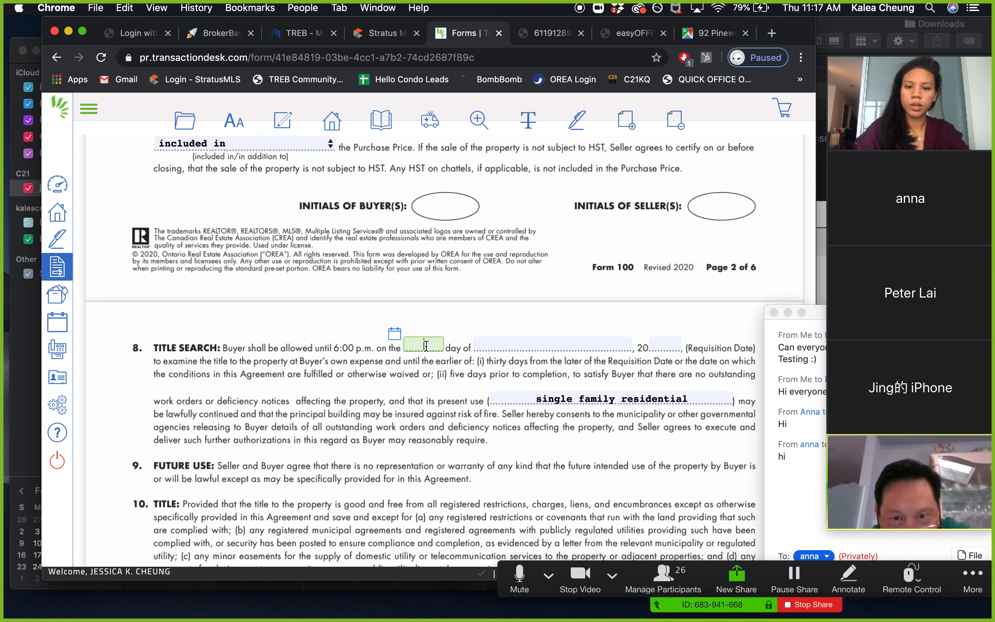
pyautogui.write('21st')
pyautogui.press('Tab')
pyautogui.write('February')
pyautogui.press('Tab')
pyautogui.write('20')
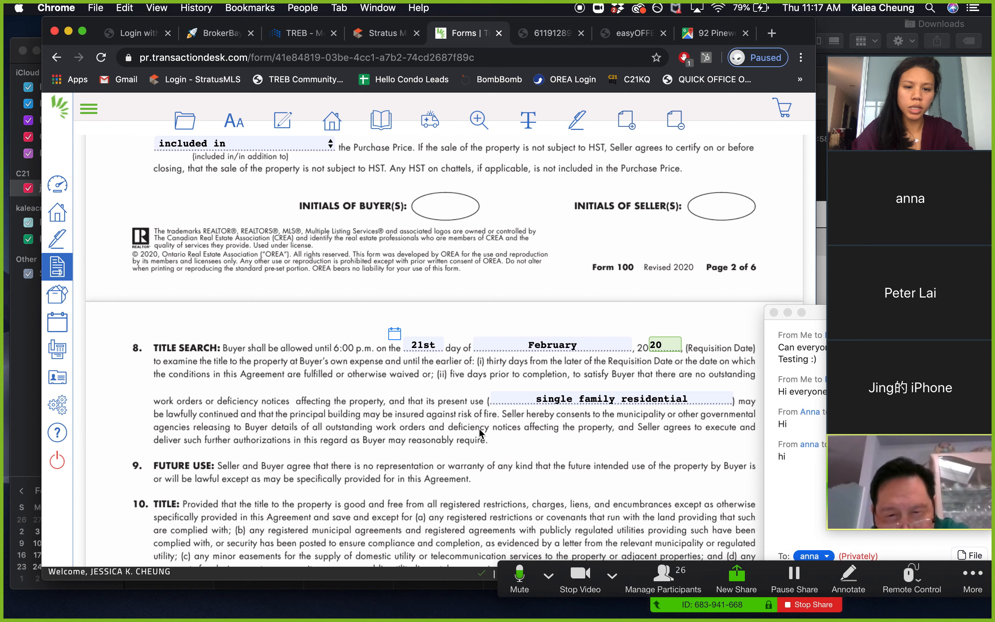
pyautogui.scroll(-3, 481, 432)
pyautogui.scroll(-20, 480, 431)
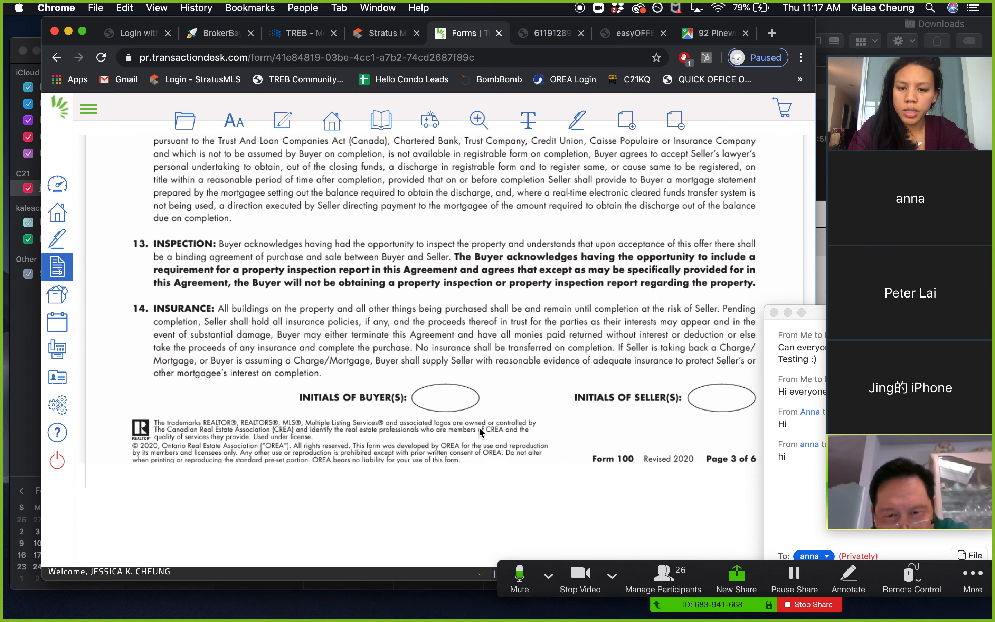
# - Enter the buyer's full name on the first Buyer signature line in section 28
pyautogui.scroll(-20, 480, 431)
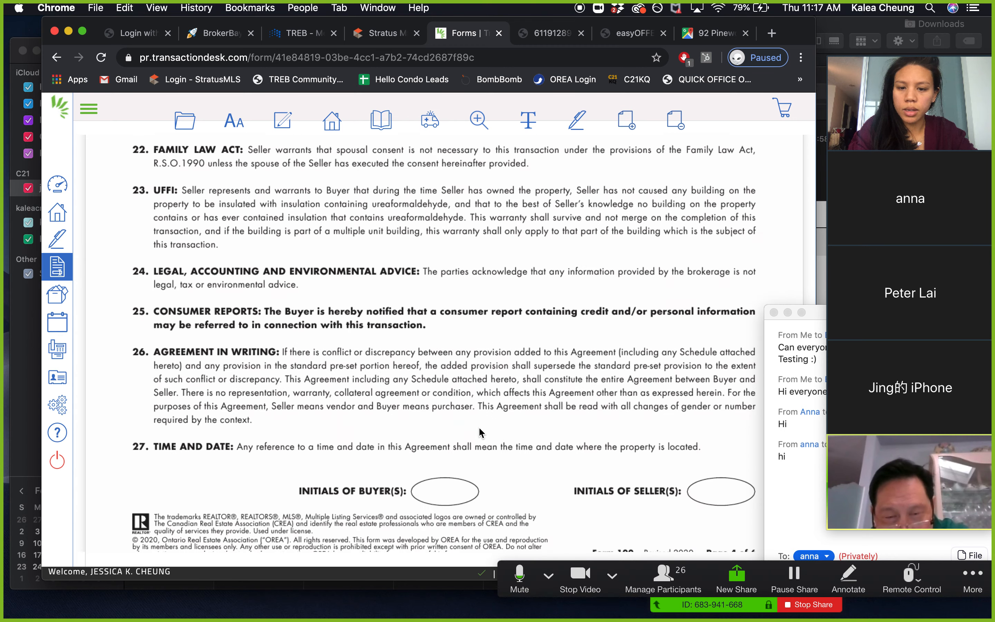
pyautogui.scroll(-5, 479, 428)
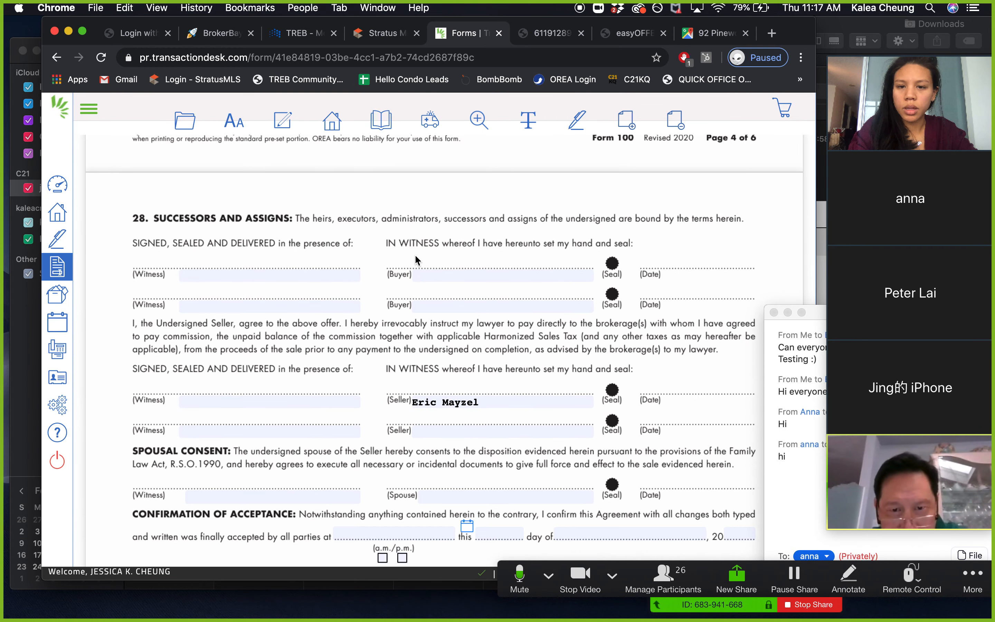
pyautogui.click(503, 277)
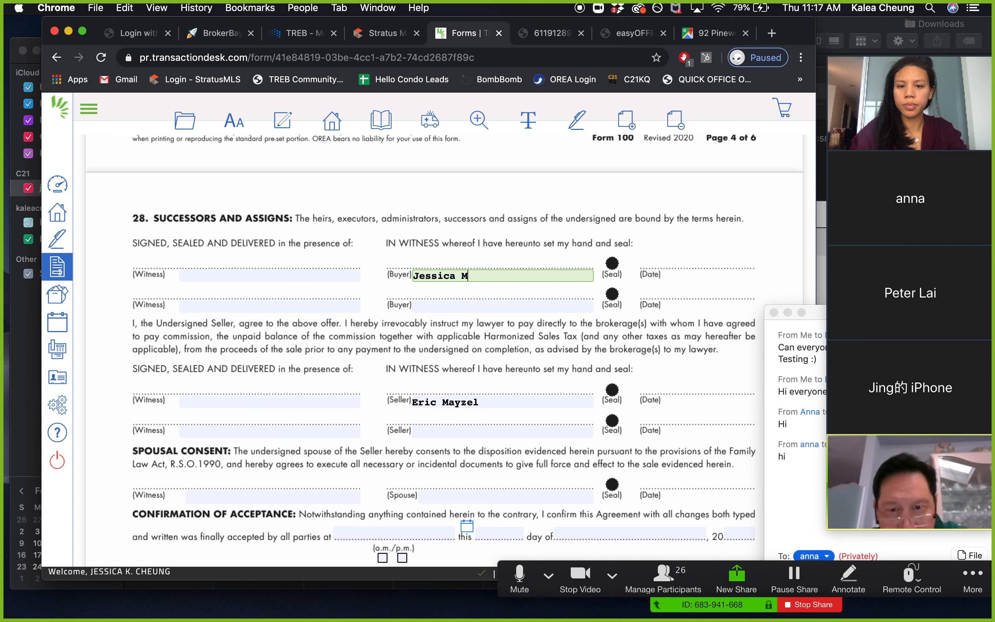
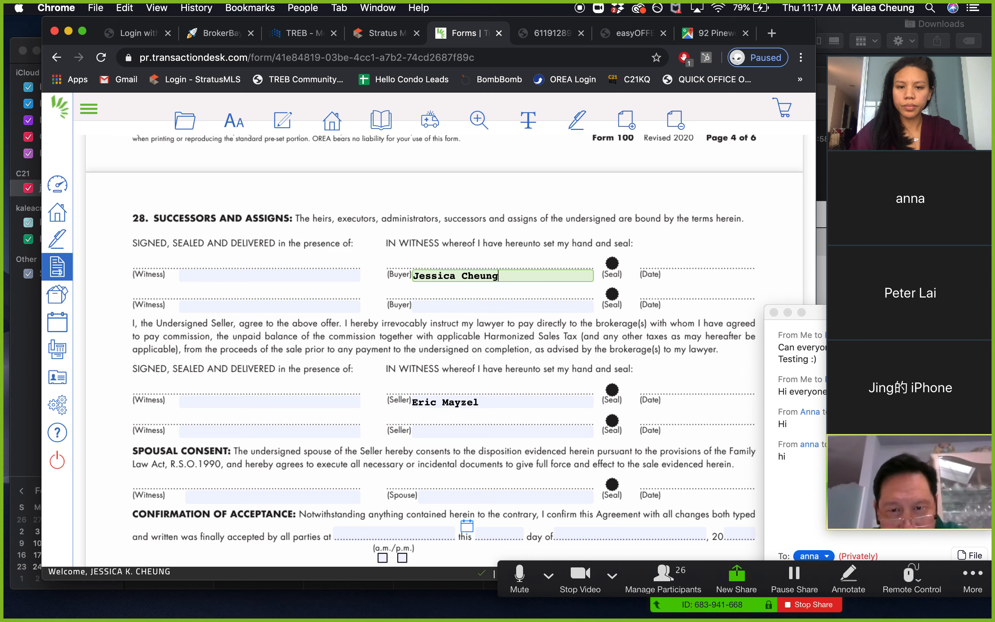
# - Put the cursor in the Schedule A balance box and bring up a Finder window
pyautogui.scroll(-3, 470, 441)
pyautogui.scroll(-3, 470, 441)
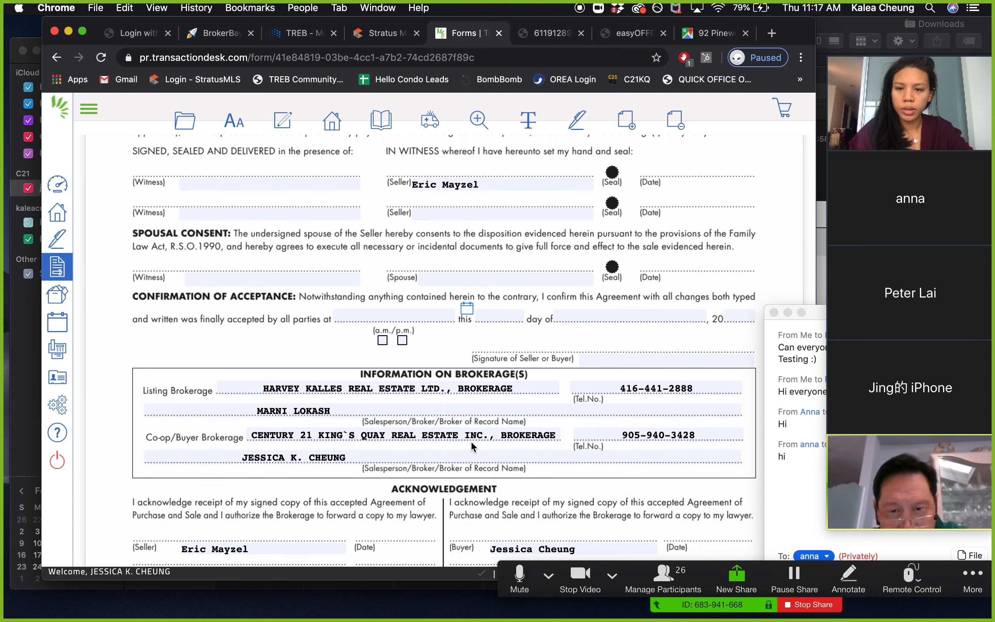
pyautogui.scroll(-10, 348, 319)
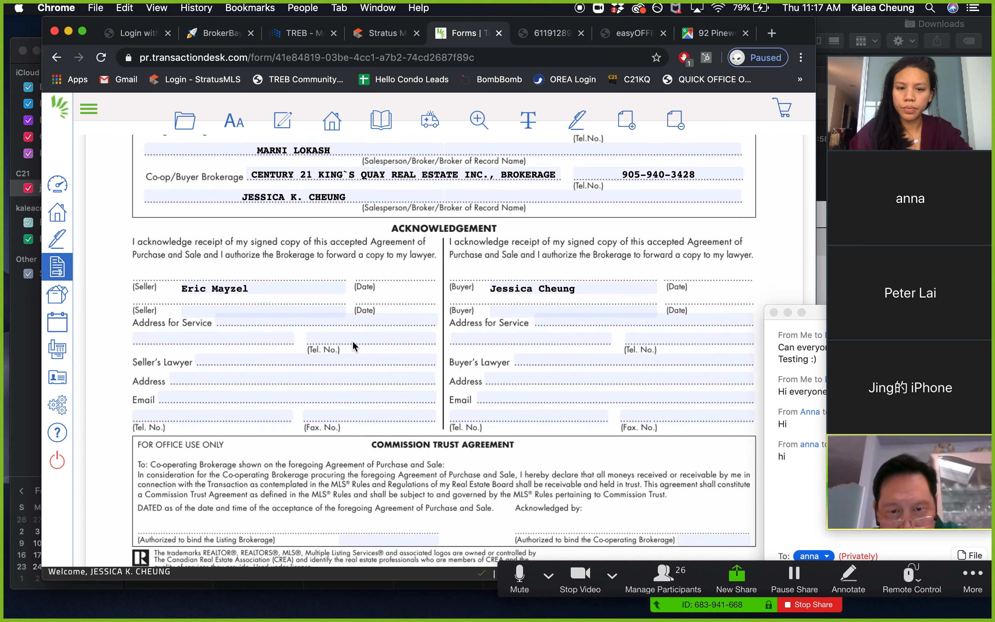
pyautogui.scroll(-10, 353, 341)
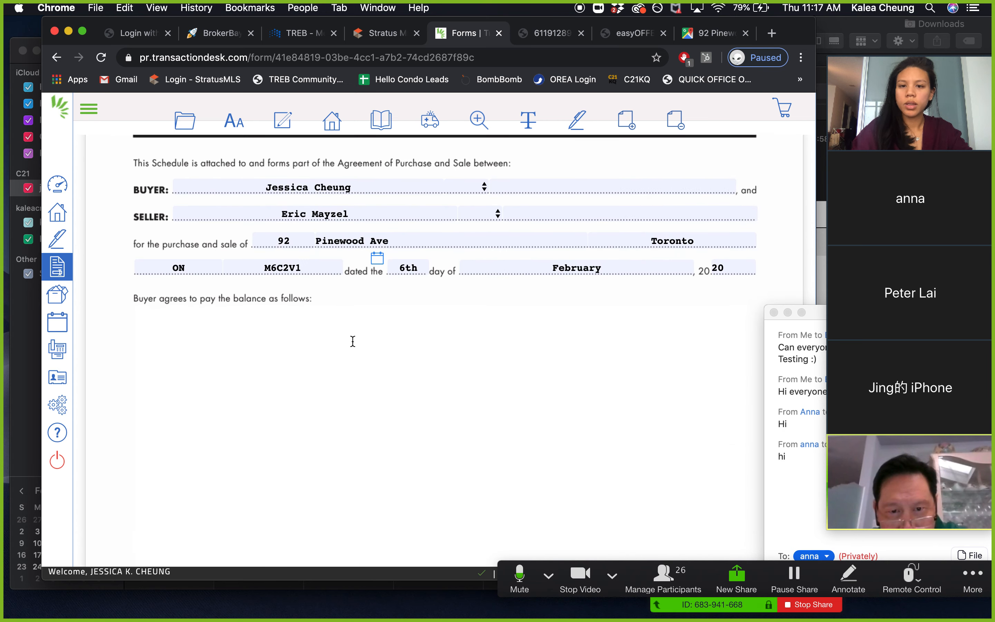
pyautogui.click(353, 341)
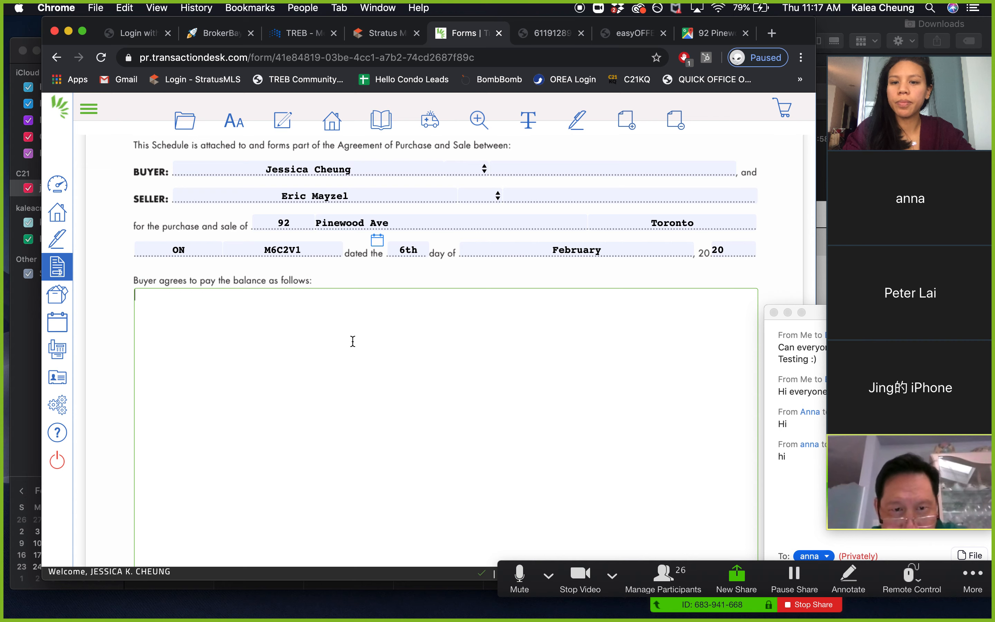
pyautogui.click(180, 602)
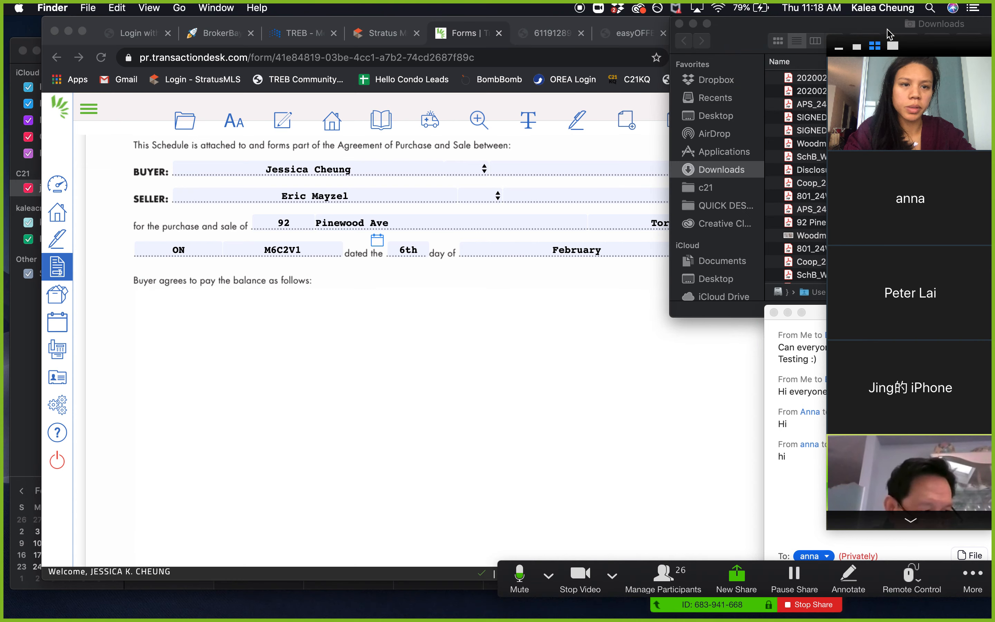
# - Open Sch A - p.1.pdf from the c21 > FORMS folder
pyautogui.moveTo(818, 30); pyautogui.dragTo(448, 109)
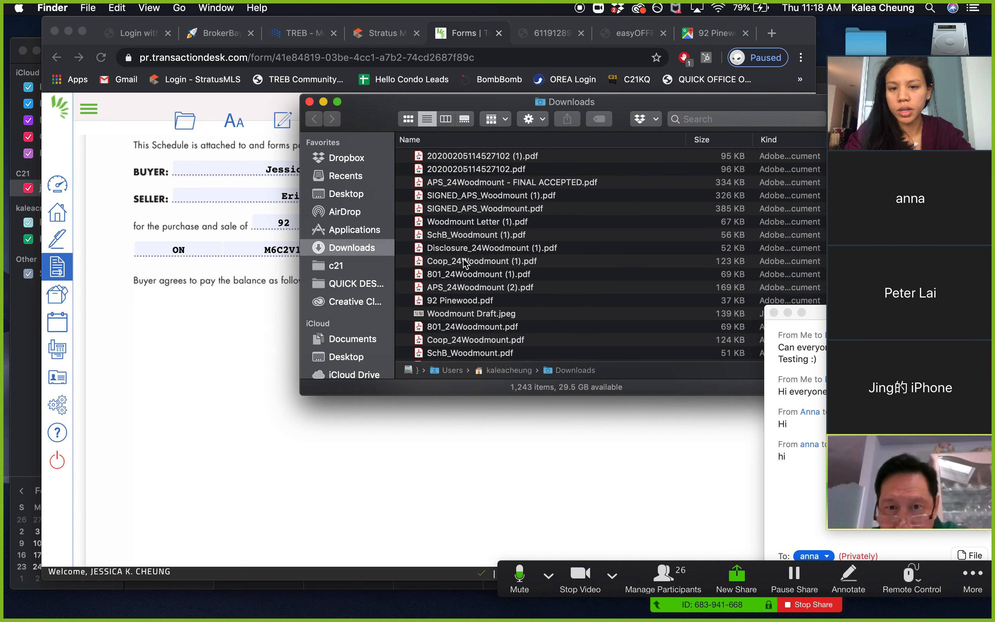
pyautogui.click(372, 265)
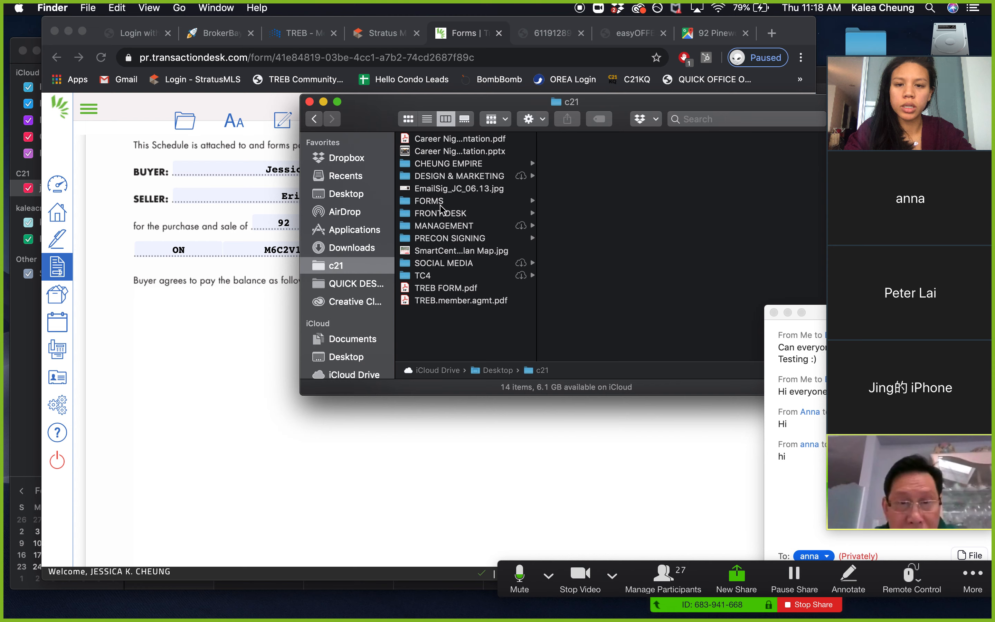
pyautogui.click(451, 202)
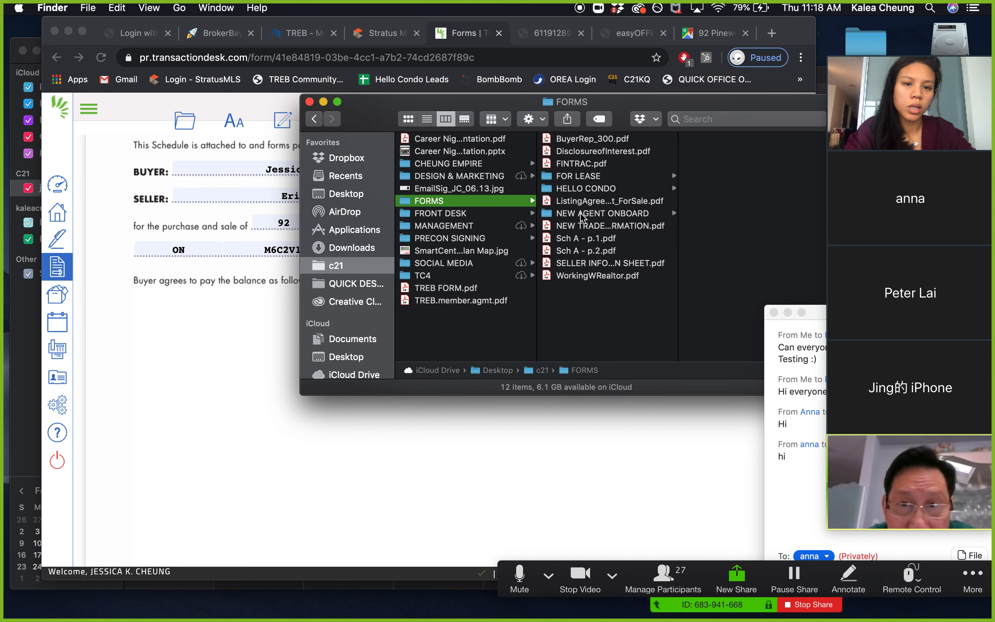
pyautogui.click(598, 240)
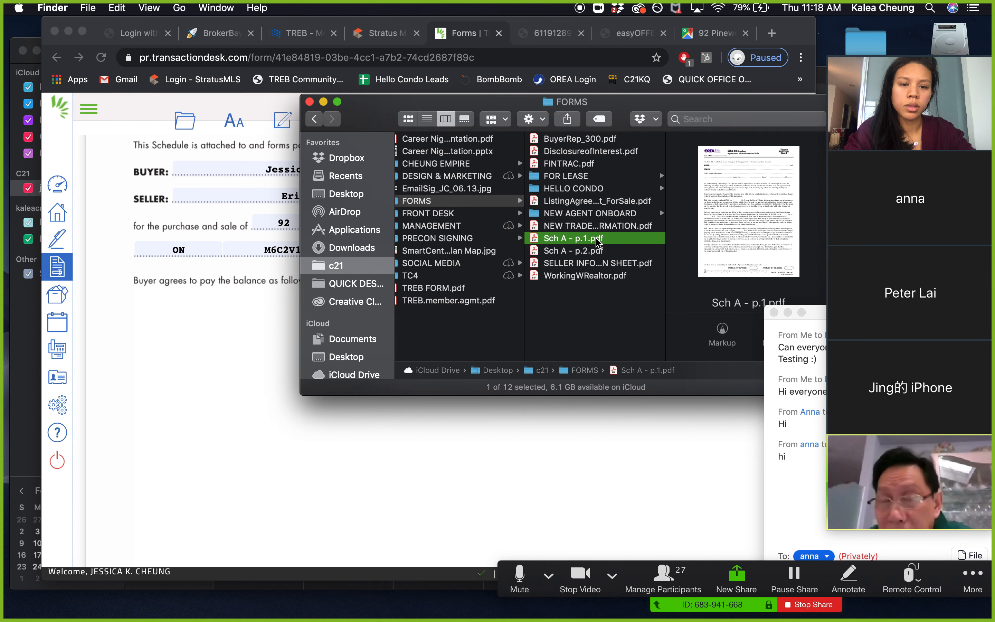
pyautogui.doubleClick(597, 239)
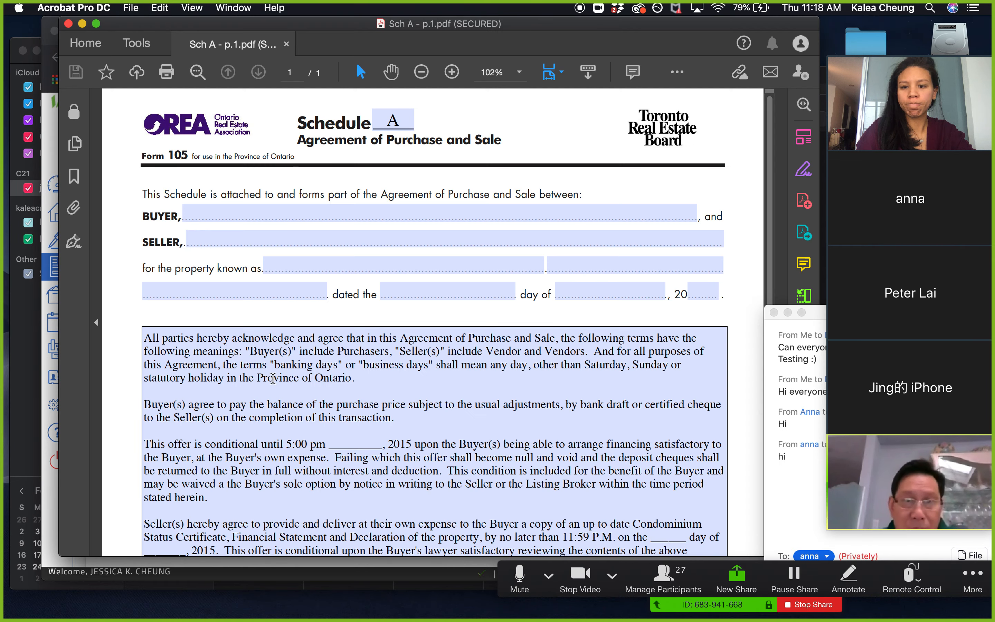
# - Copy all of the PDF's clause text and return to the browser form
pyautogui.click(273, 378)
pyautogui.press('super+a')
pyautogui.press('super+c')
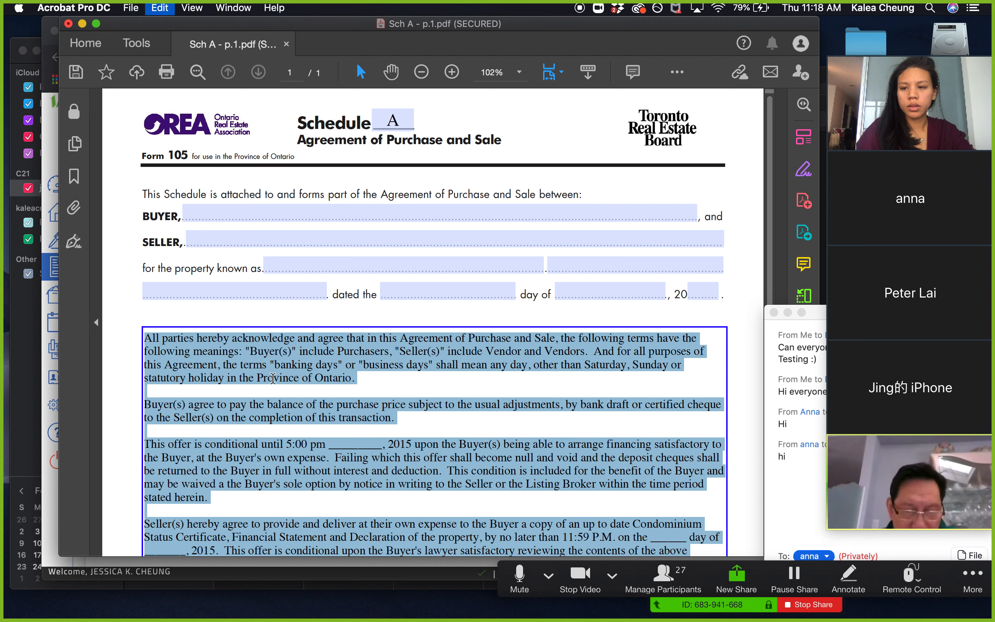
pyautogui.click(44, 376)
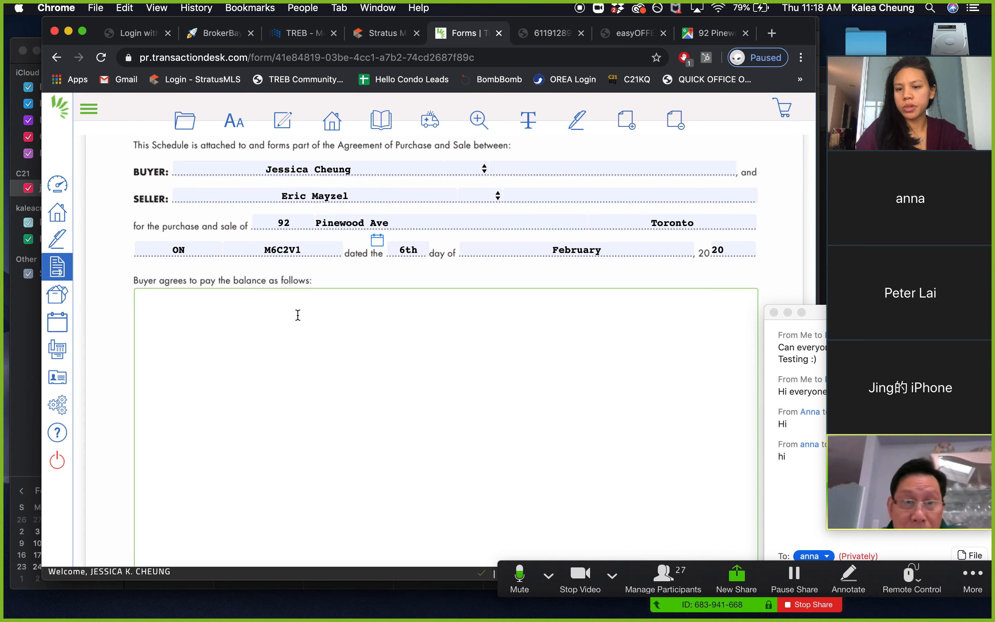
# - Paste the financing, status certificate, inspection and chattels clauses into the balance box
pyautogui.press('super+v')
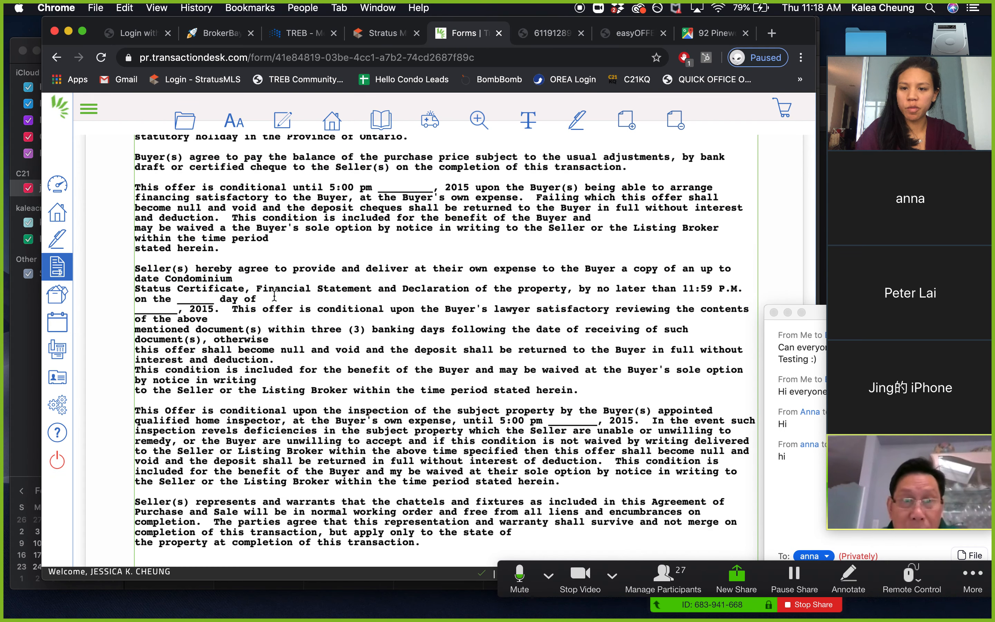
pyautogui.scroll(1, 265, 292)
pyautogui.scroll(-1, 263, 290)
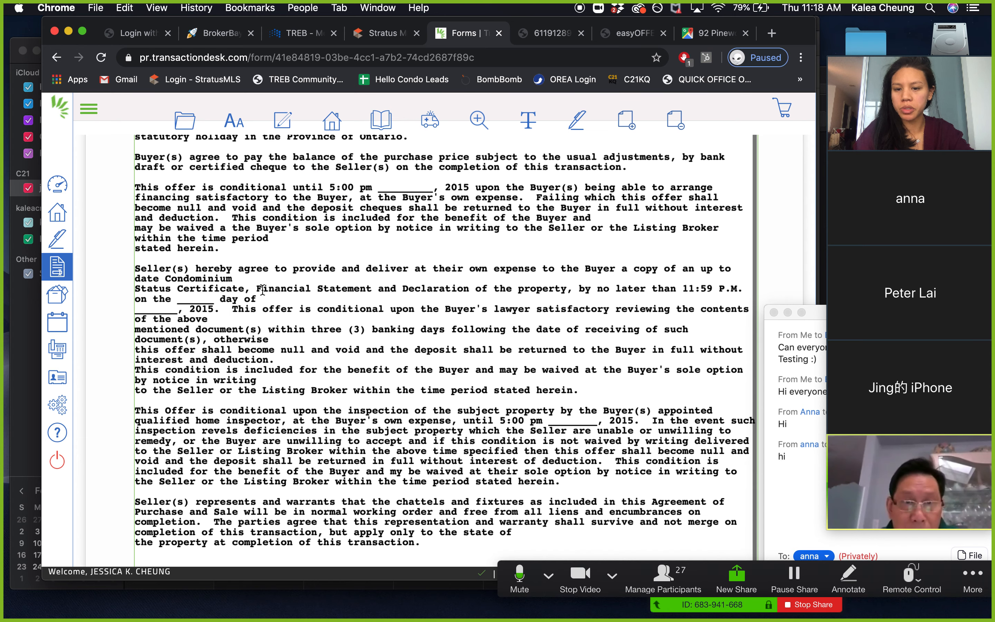
pyautogui.scroll(1, 262, 290)
pyautogui.moveTo(375, 207); pyautogui.dragTo(432, 206)
pyautogui.click(446, 214)
pyautogui.scroll(3, 448, 214)
pyautogui.scroll(10, 448, 214)
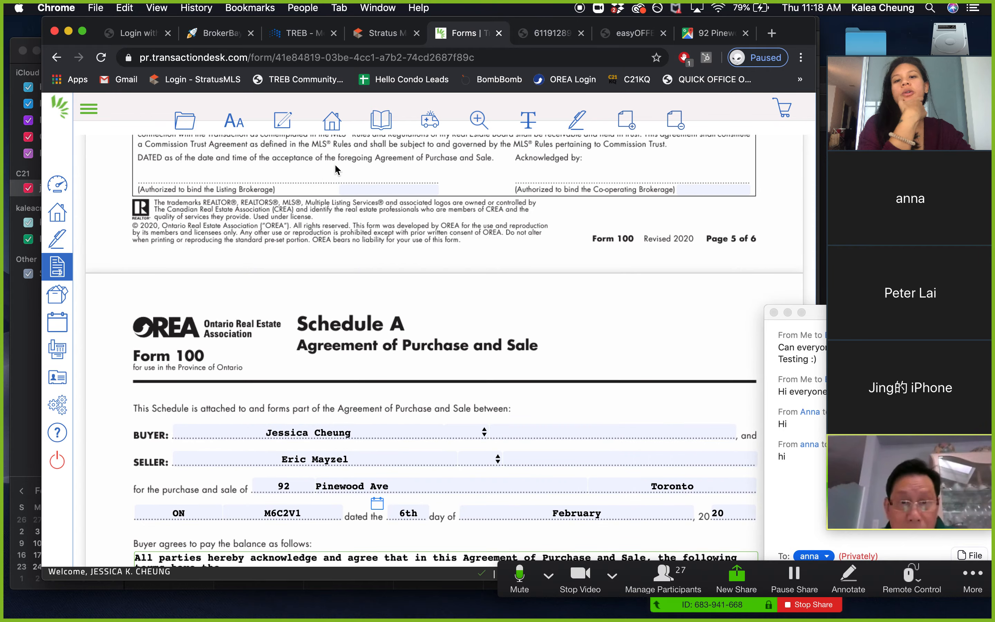
pyautogui.scroll(-10, 335, 163)
pyautogui.scroll(10, 334, 164)
# - Dismiss Acrobat's trial expiry notice and return to the form
pyautogui.click(191, 131)
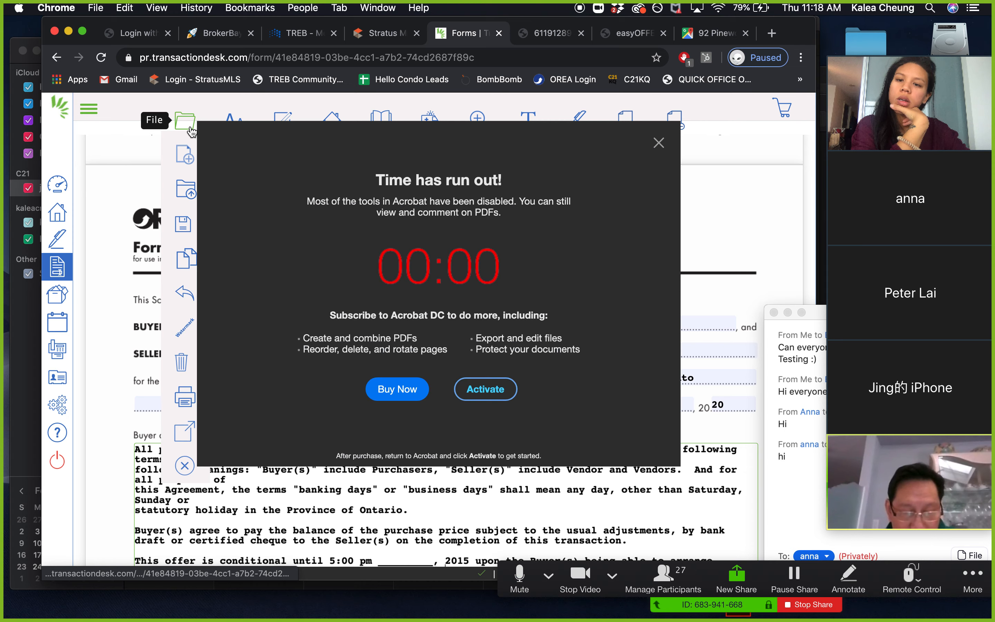
pyautogui.click(658, 143)
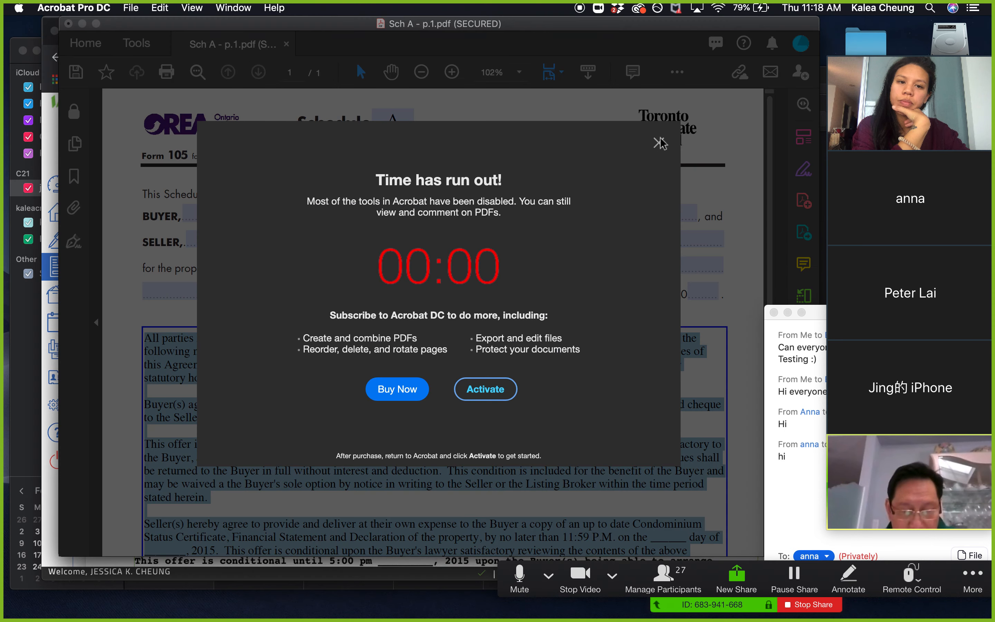
pyautogui.click(658, 142)
pyautogui.click(52, 192)
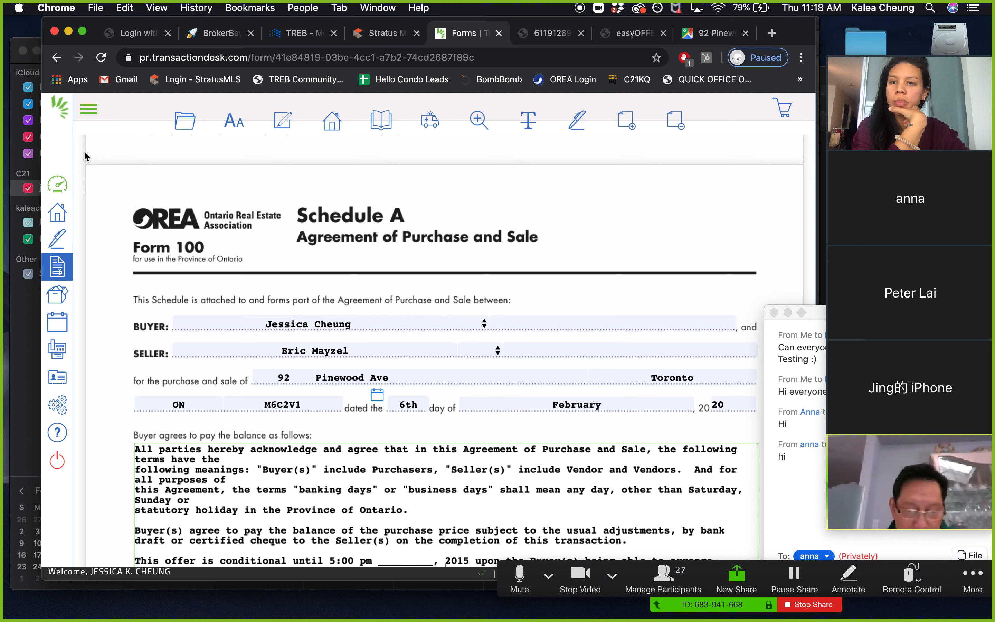
# - Save Form 100 from the file menu and open the Transaction Forms list
pyautogui.click(190, 122)
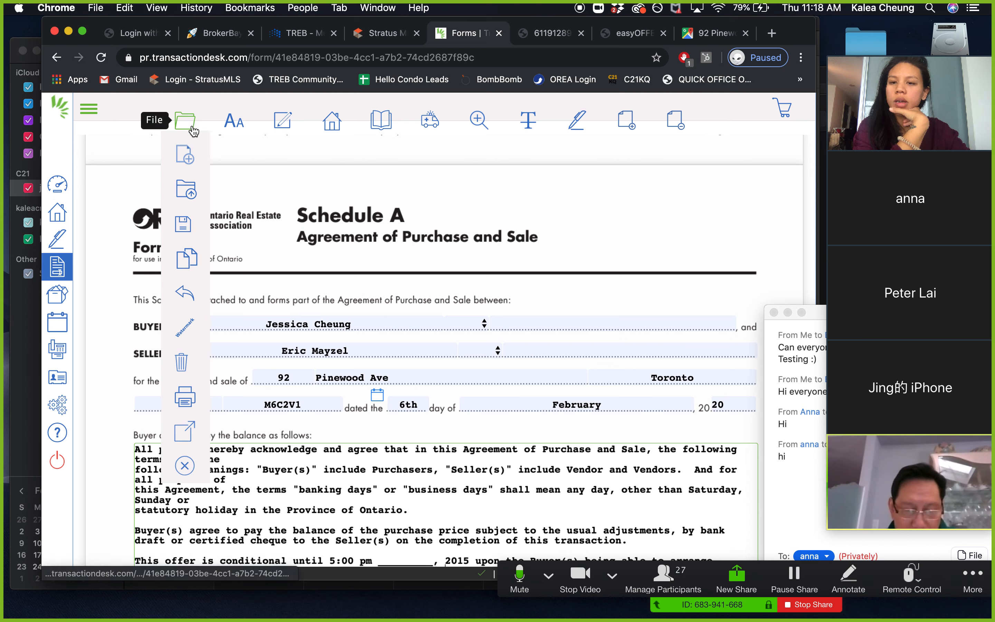
pyautogui.moveTo(188, 229)
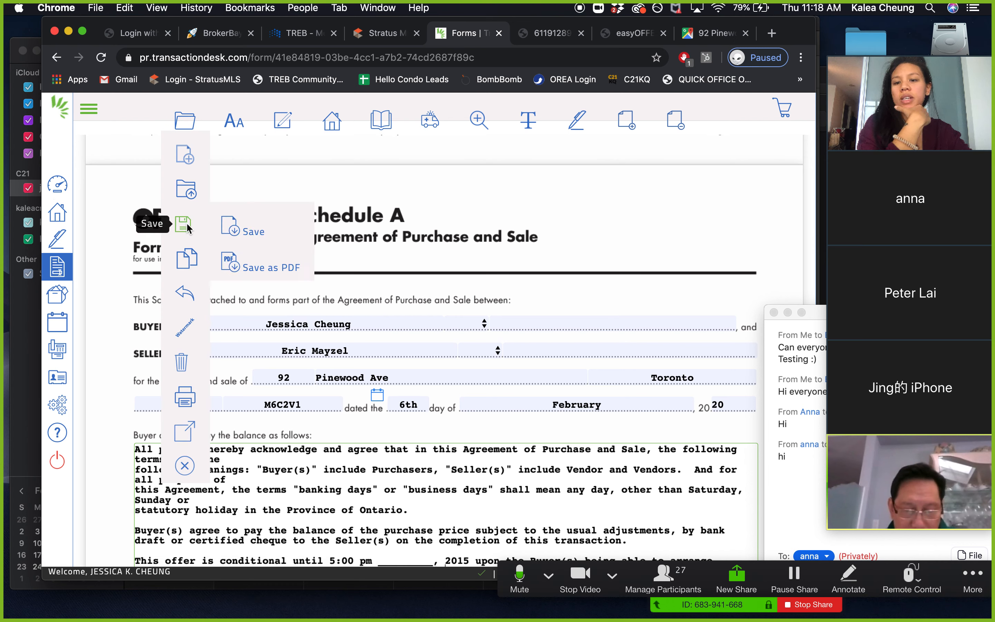
pyautogui.moveTo(170, 125)
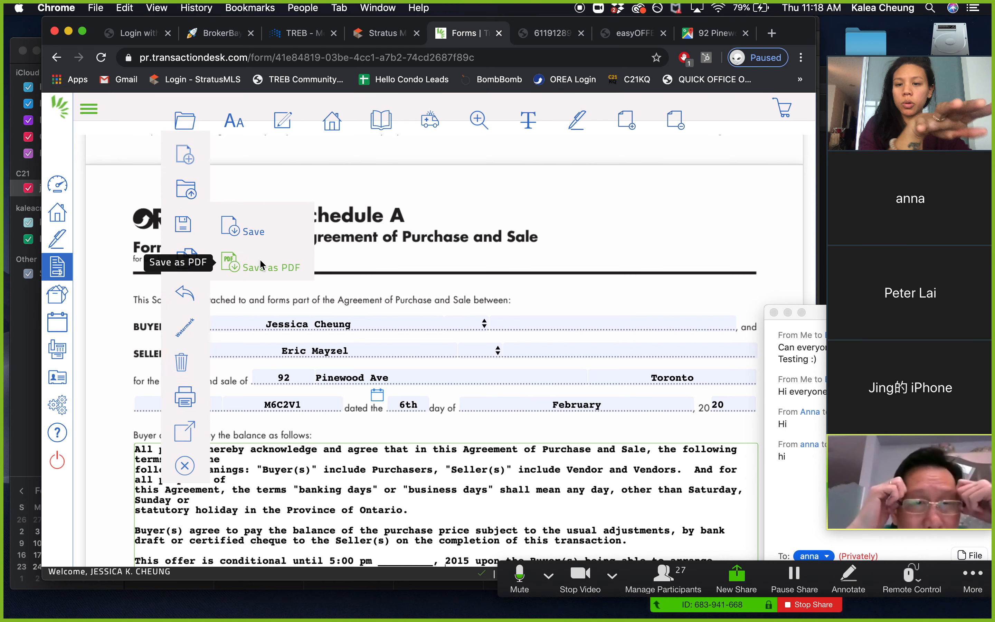
pyautogui.click(253, 231)
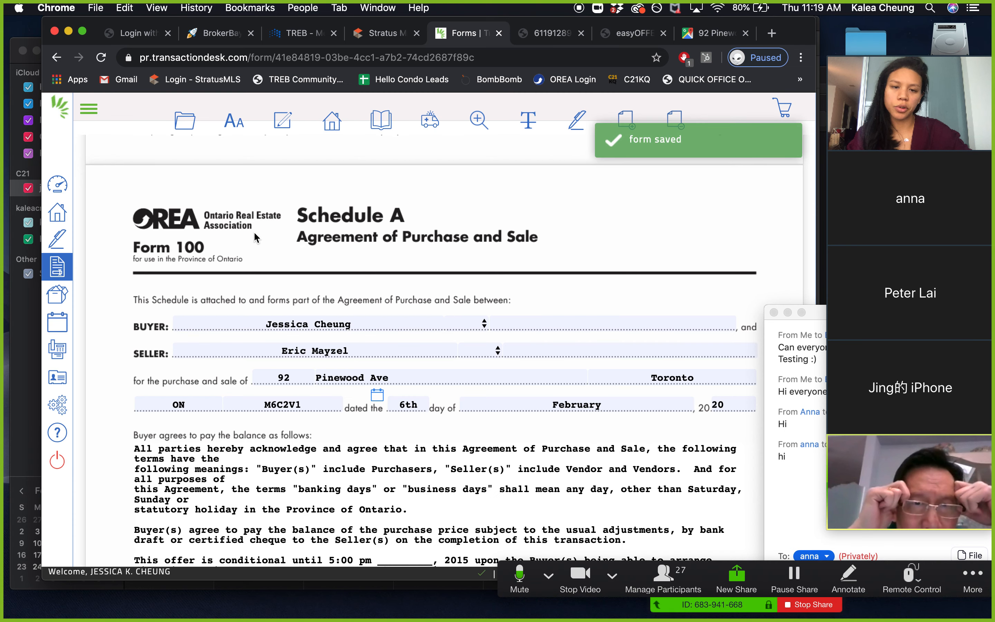
pyautogui.click(186, 120)
pyautogui.click(189, 194)
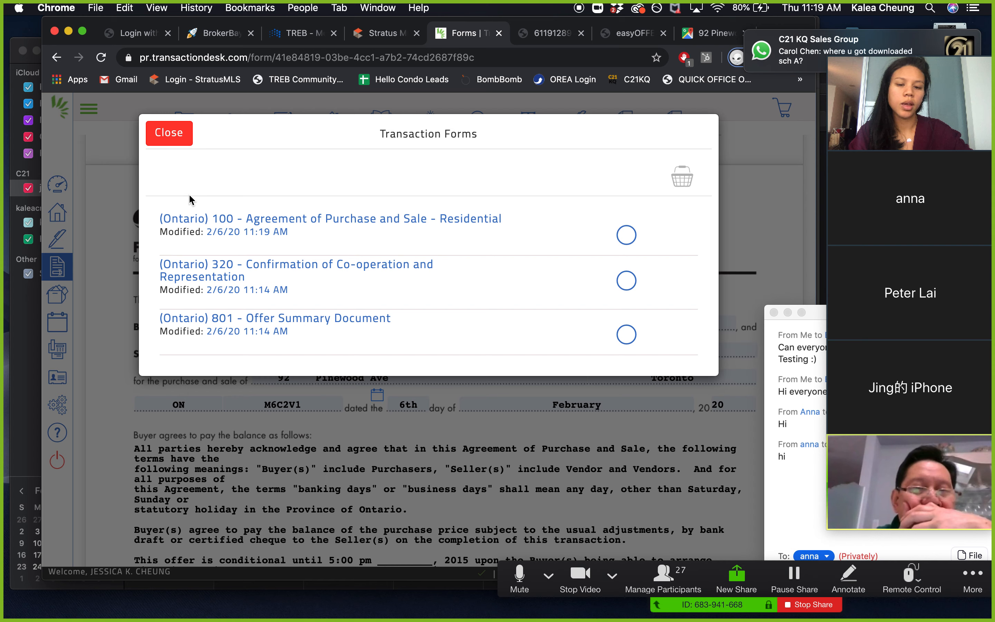
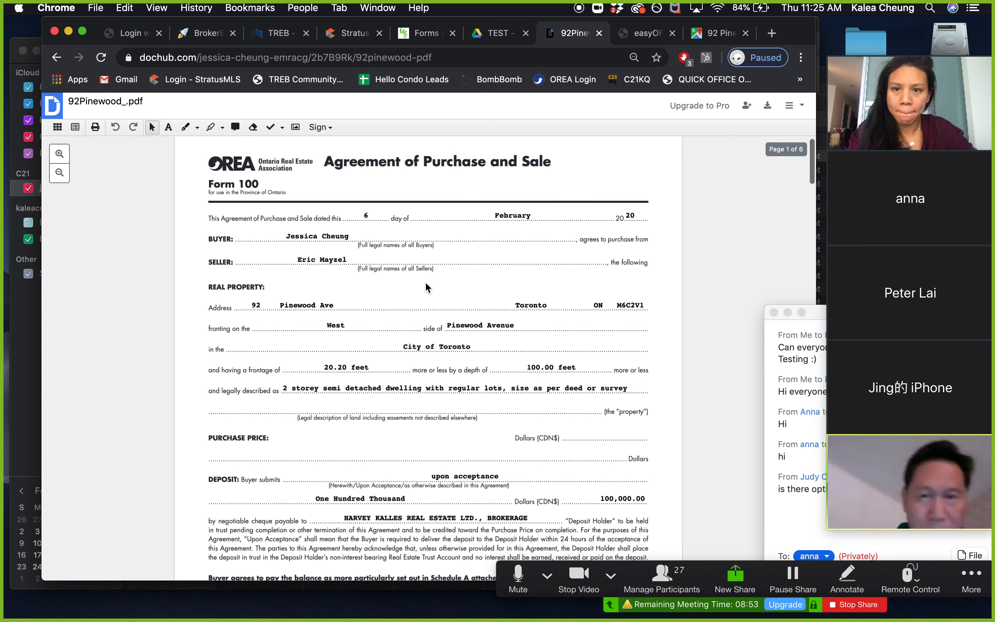
pyautogui.click(327, 128)
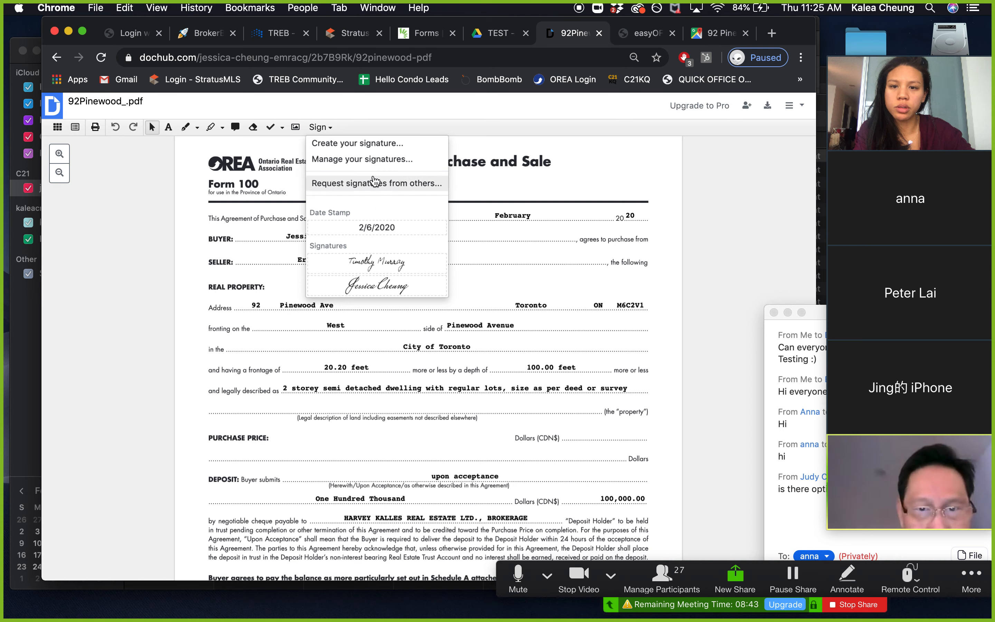
# - Create a new freehand signature on DocHub's Draw pad and save it
pyautogui.click(375, 146)
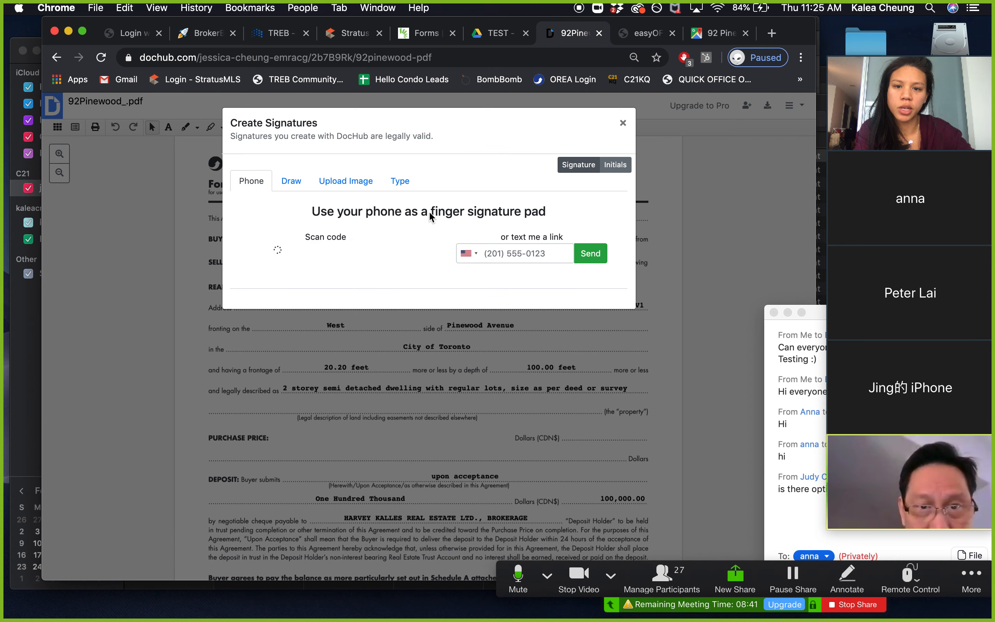
pyautogui.click(296, 181)
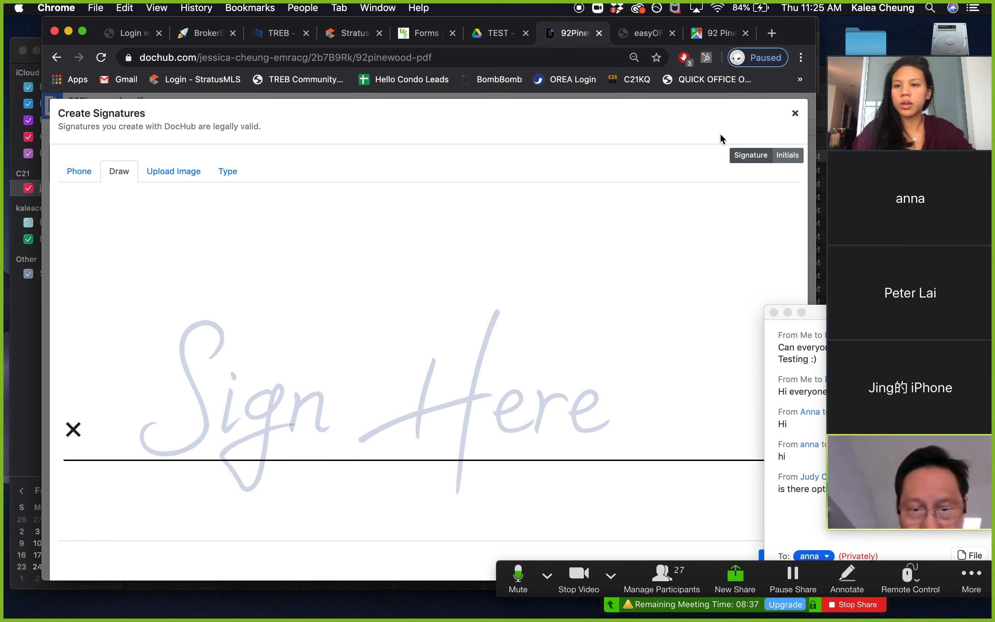
pyautogui.moveTo(266, 374)
pyautogui.mouseDown()
pyautogui.moveTo(262, 438)
pyautogui.moveTo(344, 363)
pyautogui.moveTo(465, 395)
pyautogui.mouseUp()
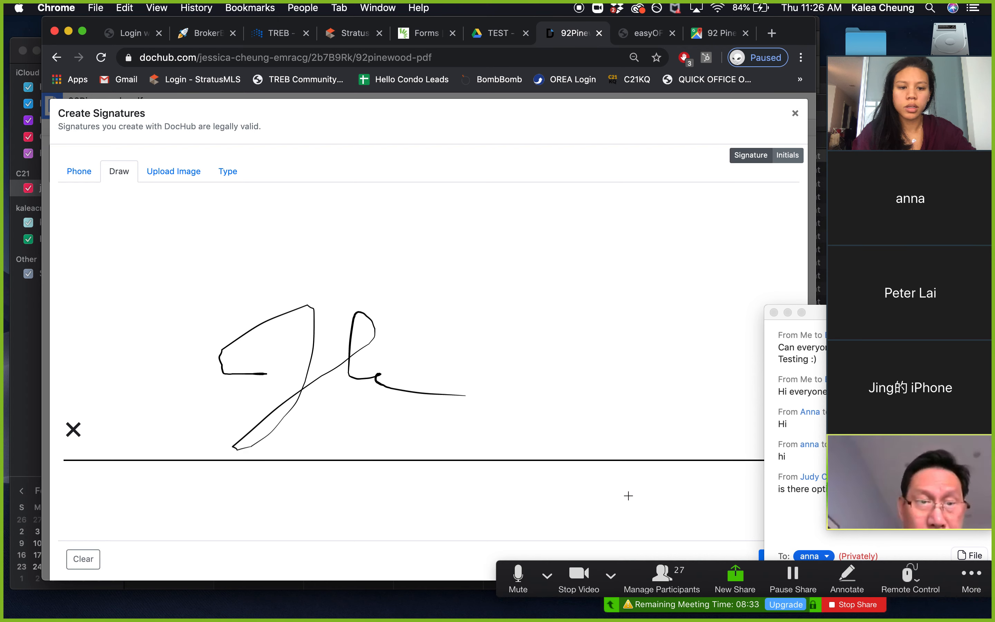
pyautogui.click(762, 555)
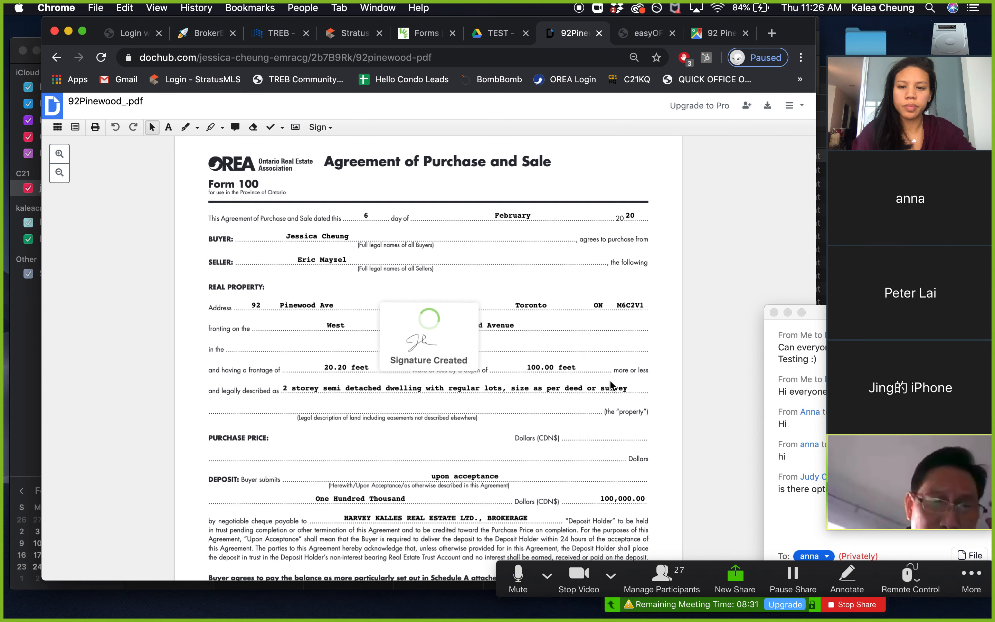
# - Type the buyer's initials into the page 1 Initials of Buyer(s) oval
pyautogui.scroll(-6, 437, 451)
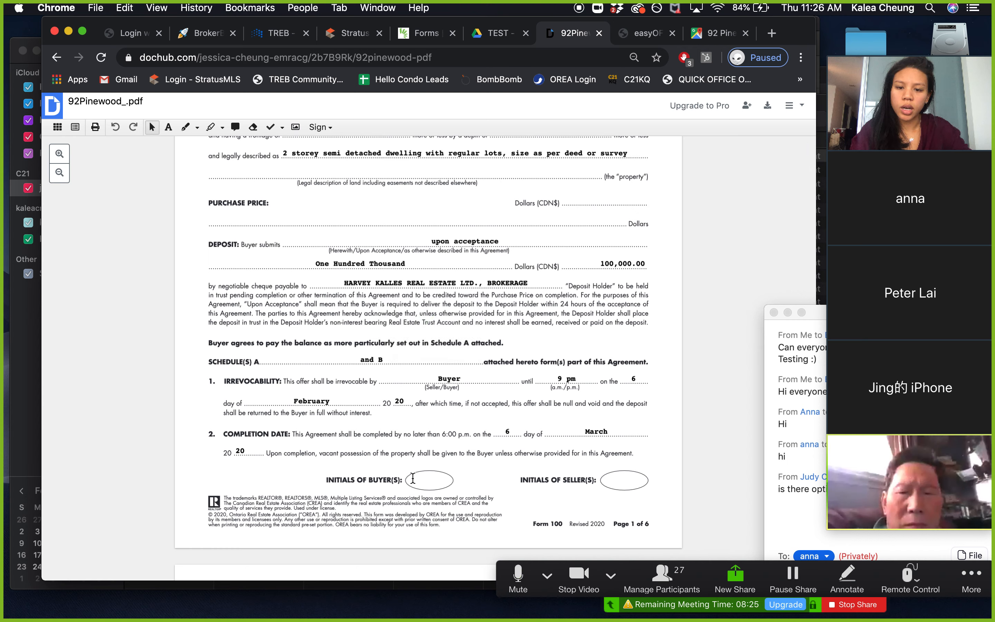
pyautogui.click(169, 128)
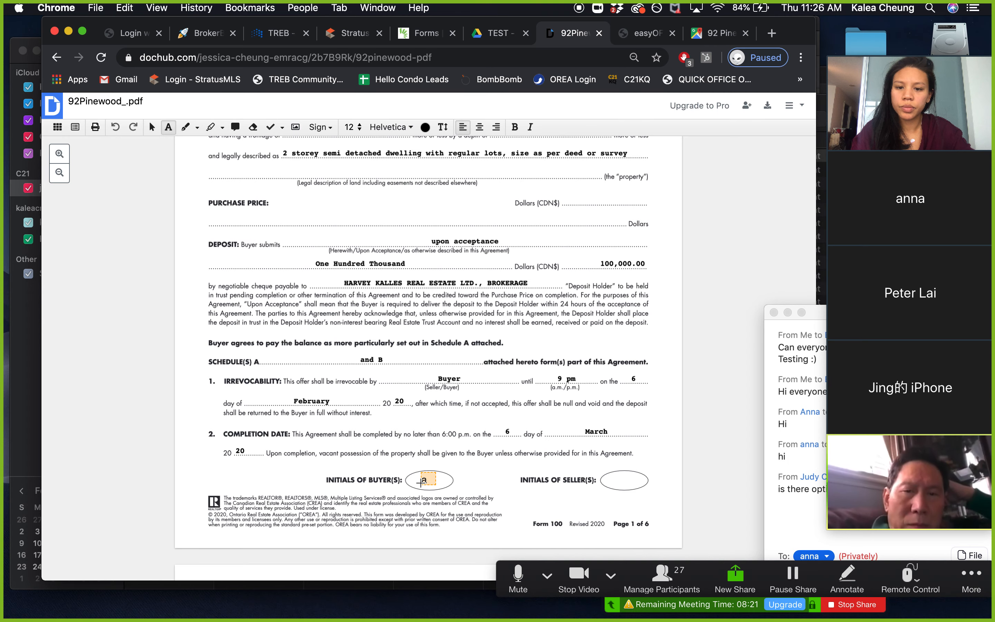
pyautogui.click(421, 481)
pyautogui.write('JC')
# - Scroll down through the agreement to the signature section on page 5
pyautogui.scroll(-7, 556, 501)
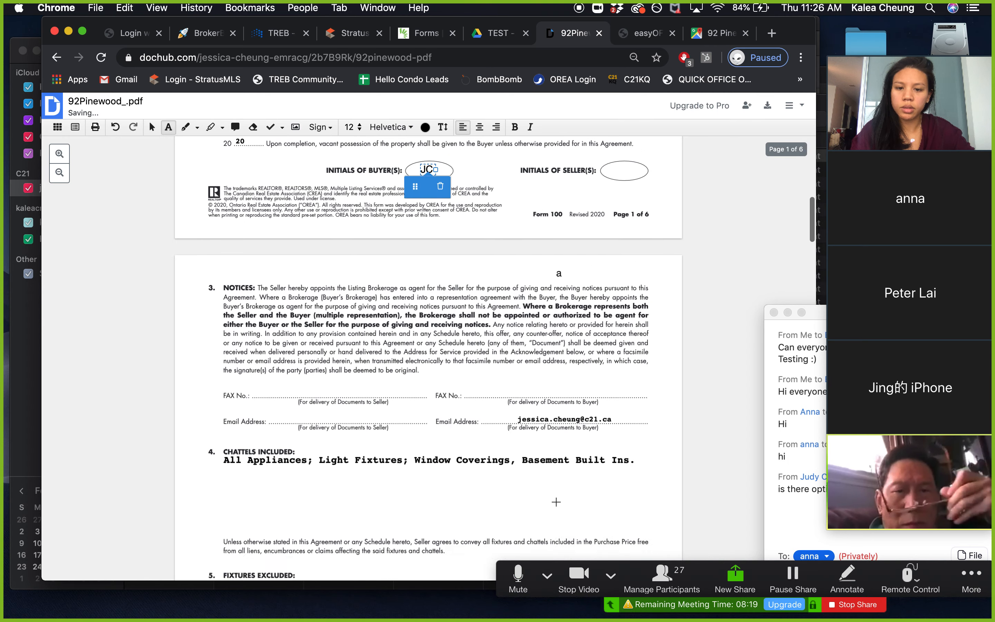
pyautogui.scroll(-15, 556, 502)
pyautogui.scroll(17, 556, 502)
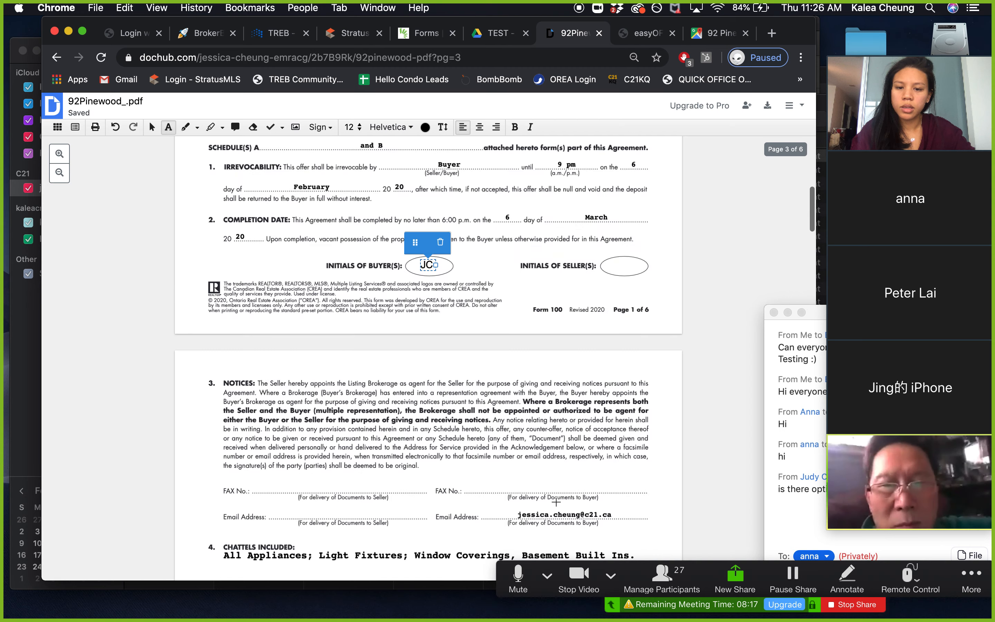
pyautogui.scroll(-7, 556, 502)
pyautogui.click(556, 502)
pyautogui.scroll(-7, 556, 502)
pyautogui.scroll(-15, 556, 502)
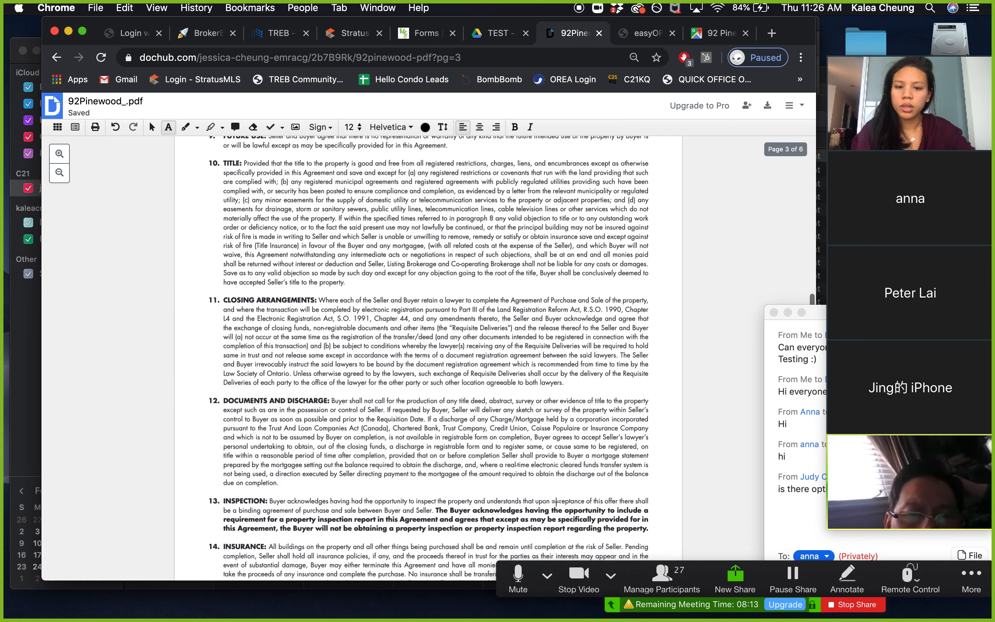
pyautogui.scroll(-20, 556, 502)
pyautogui.scroll(-10, 556, 502)
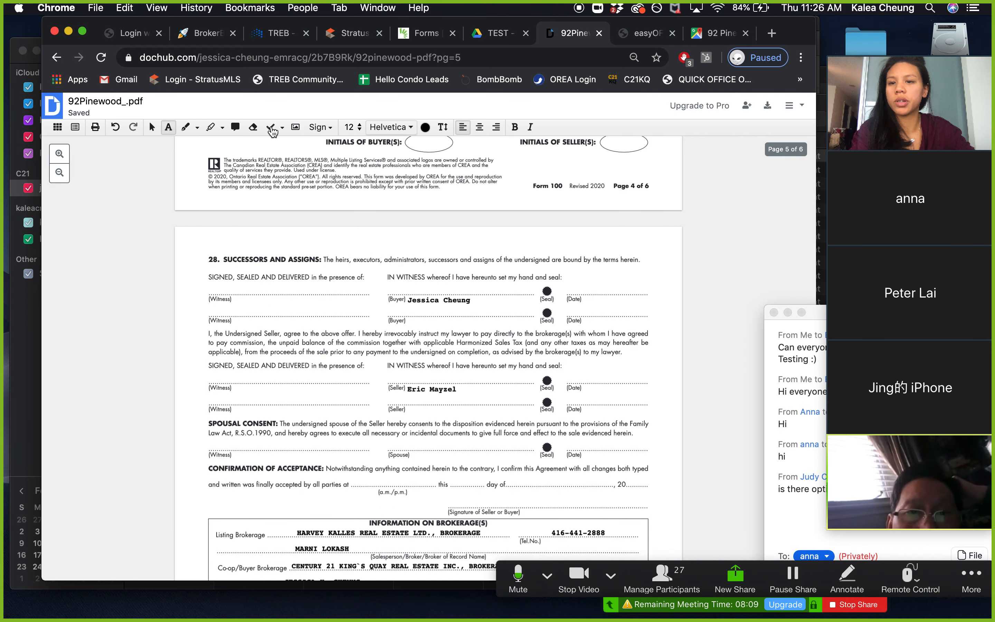
# - Place the new drawn signature on the page 5 Buyer line, enlarged slightly
pyautogui.click(329, 128)
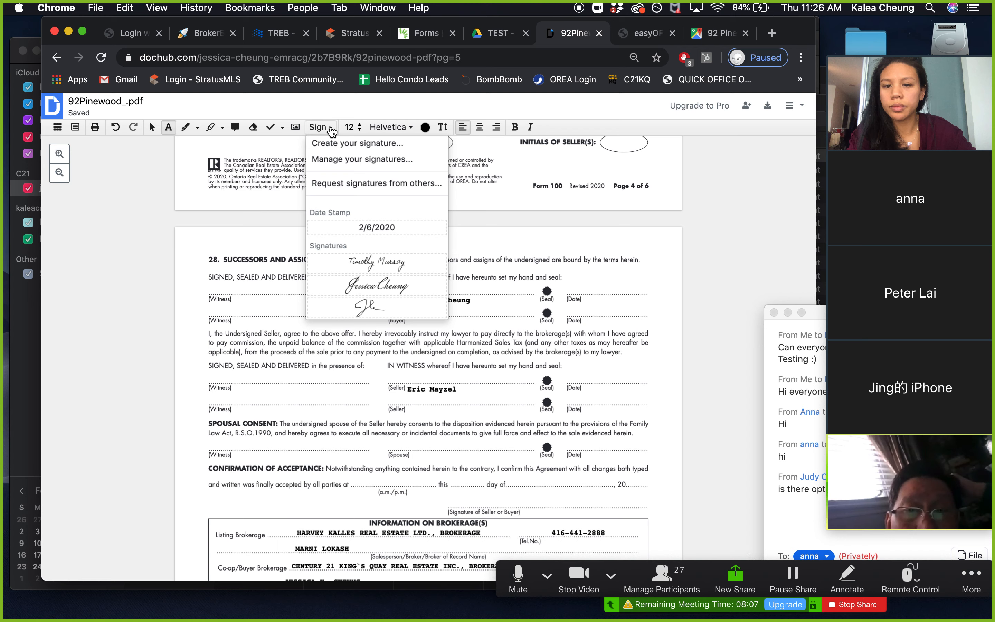
pyautogui.click(370, 307)
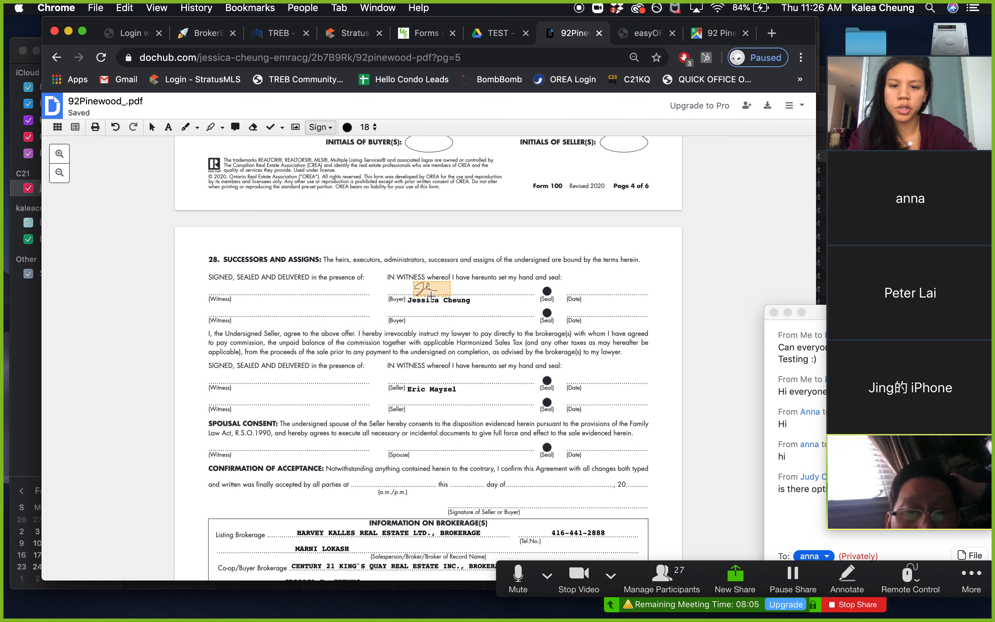
pyautogui.click(435, 297)
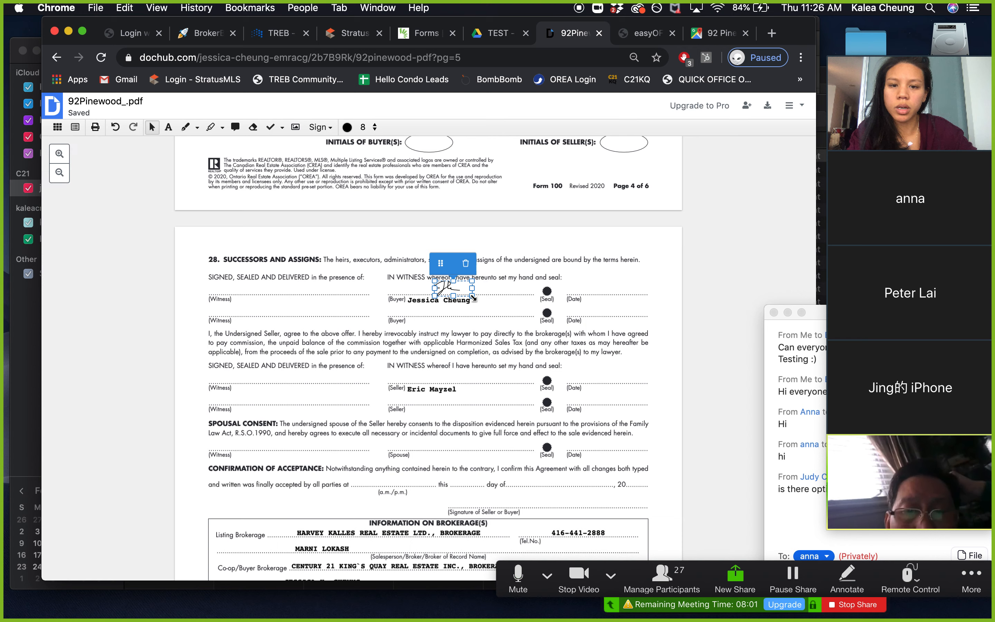
pyautogui.moveTo(474, 297); pyautogui.dragTo(485, 301)
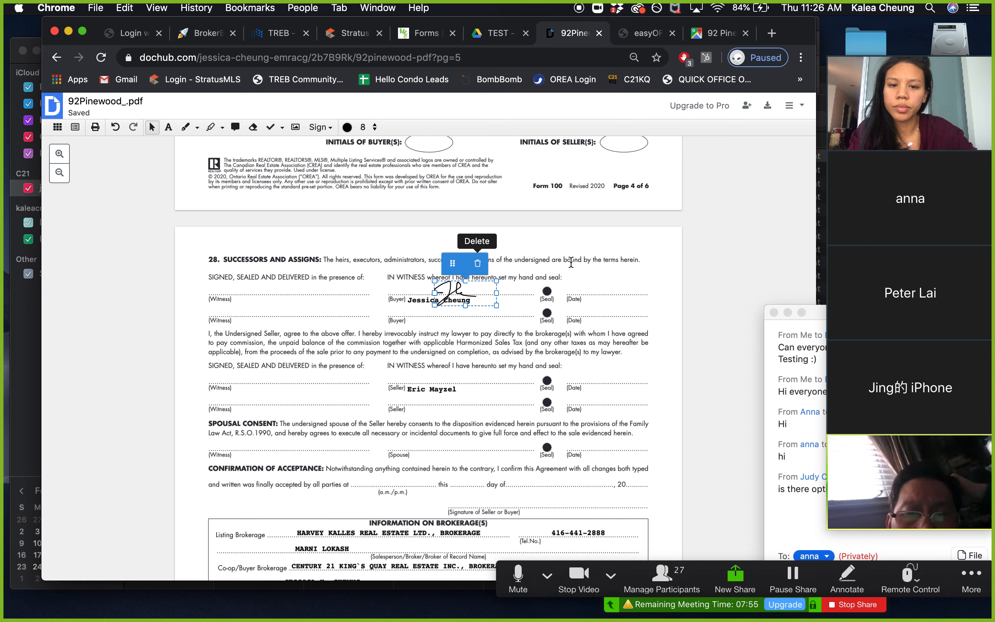
pyautogui.scroll(-2, 480, 458)
pyautogui.scroll(-2, 480, 459)
pyautogui.scroll(20, 481, 459)
pyautogui.scroll(20, 486, 387)
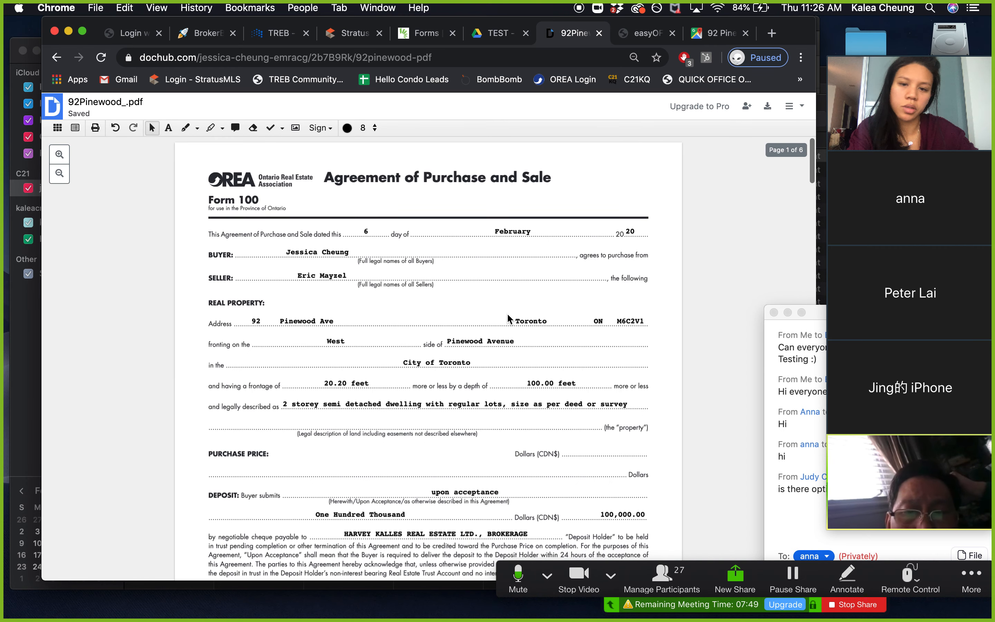
# - White out the old seller name and type the new seller's name above the SELLER line
pyautogui.click(254, 128)
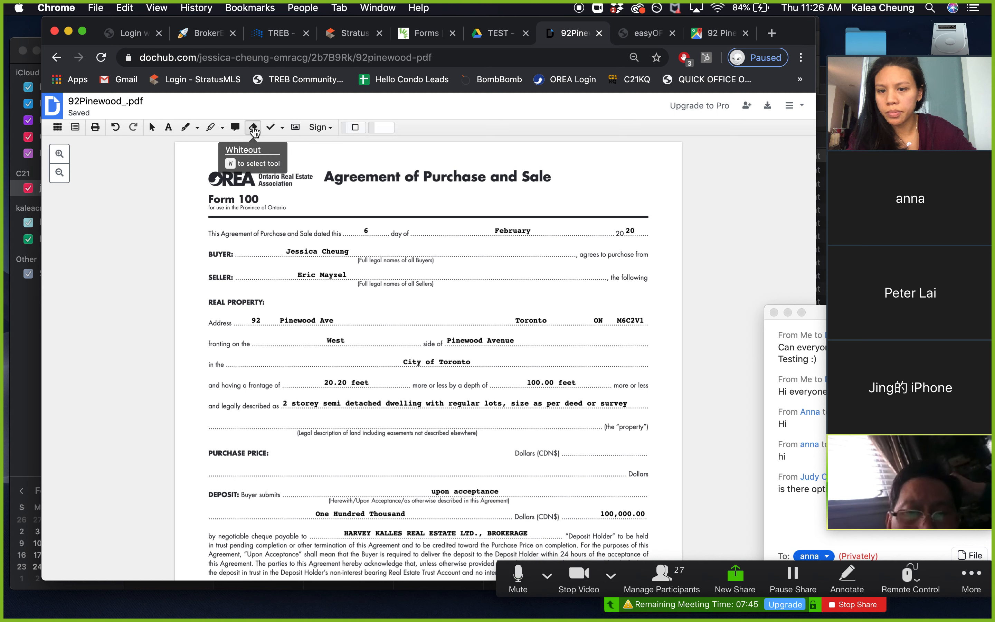
pyautogui.moveTo(288, 265); pyautogui.dragTo(363, 280)
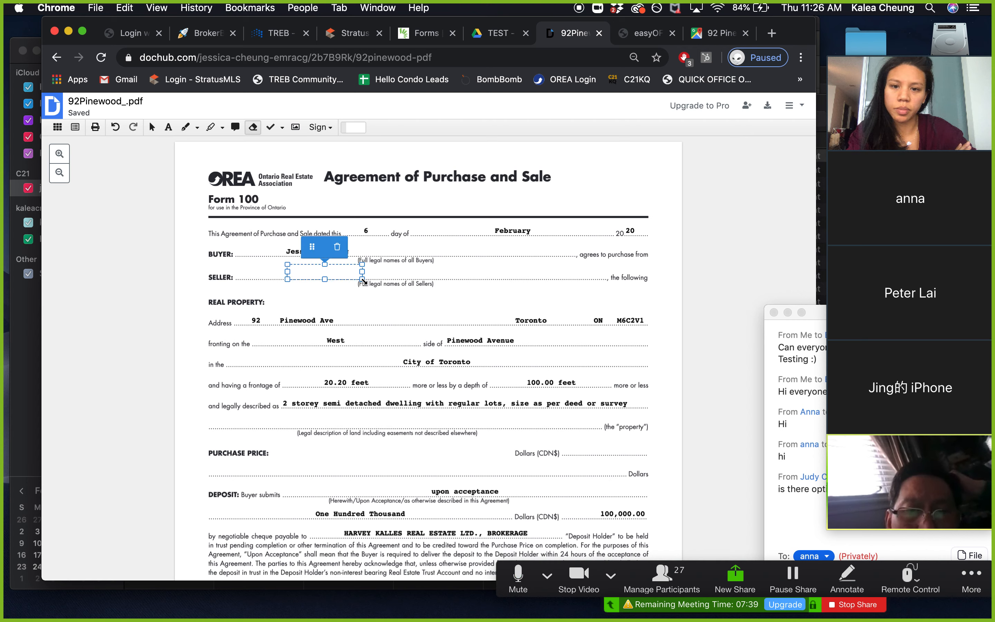
pyautogui.click(169, 127)
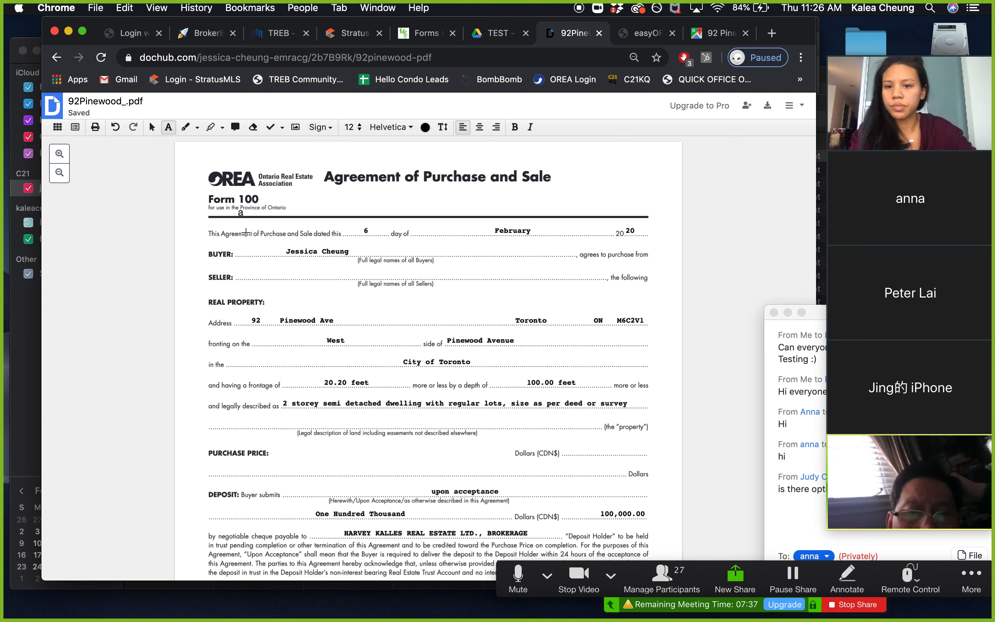
pyautogui.click(291, 275)
pyautogui.press('super+a')
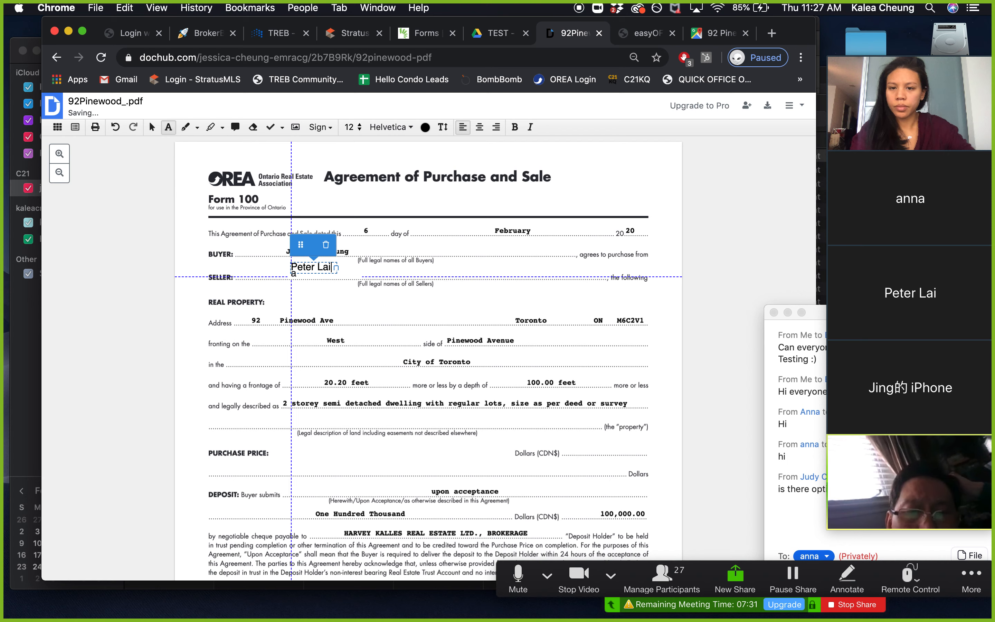
pyautogui.moveTo(300, 247); pyautogui.dragTo(305, 253)
pyautogui.click(385, 283)
pyautogui.click(398, 304)
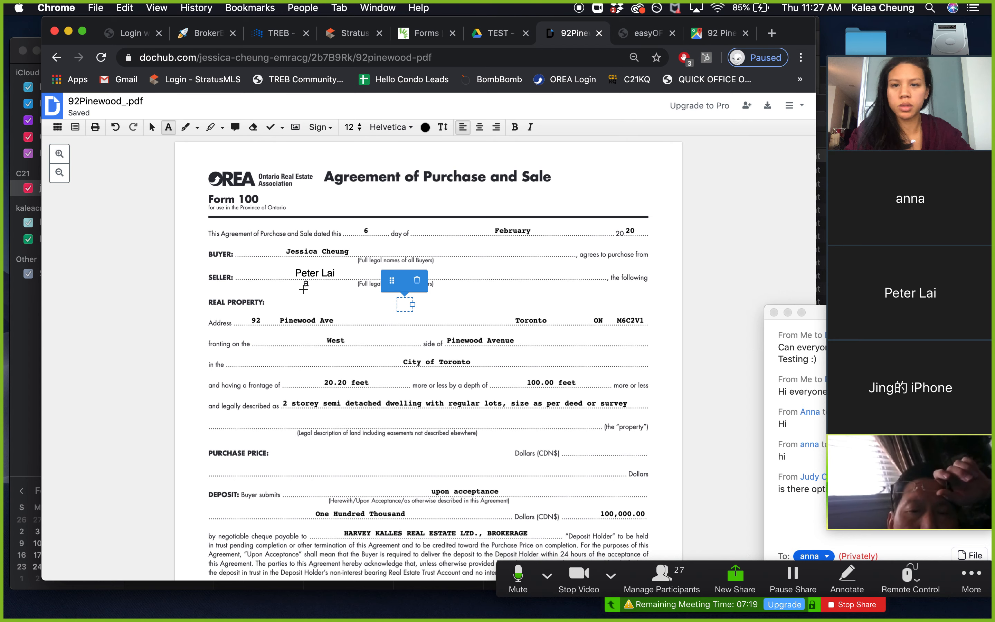
pyautogui.click(422, 32)
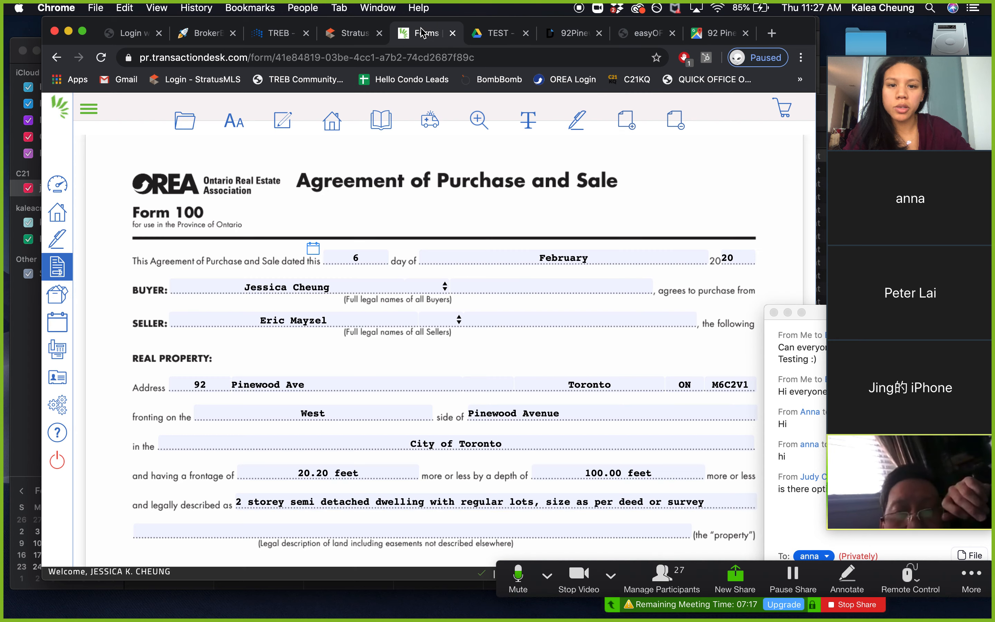
# - Start and confirm a new Authentisign signing session for the Form 100 agreement
pyautogui.click(586, 119)
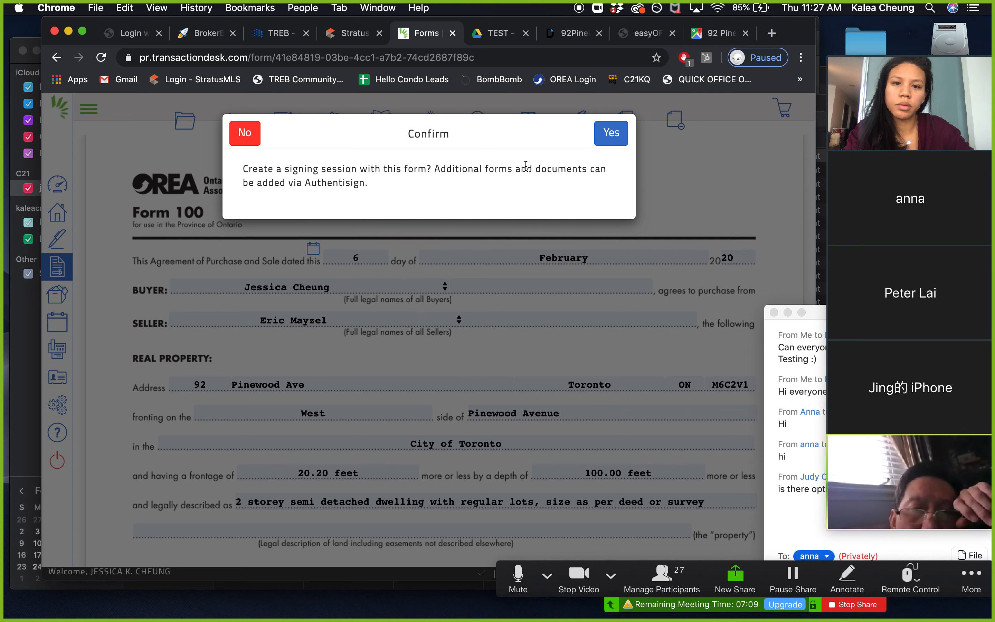
pyautogui.click(604, 138)
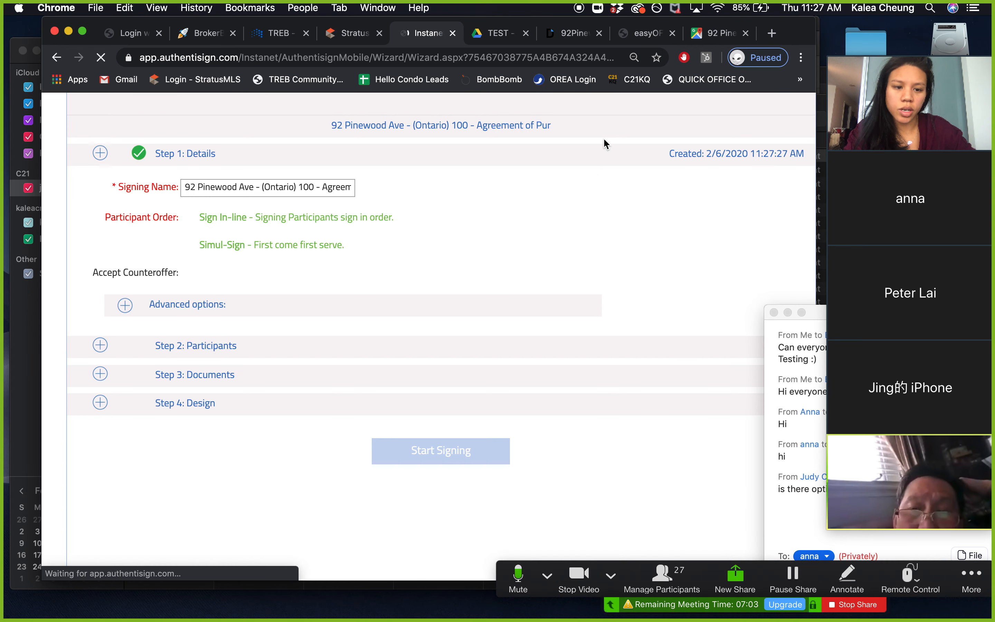
# - Reply 'Yes :)' in the meeting chat and return to the browser page
pyautogui.moveTo(818, 314); pyautogui.dragTo(644, 212)
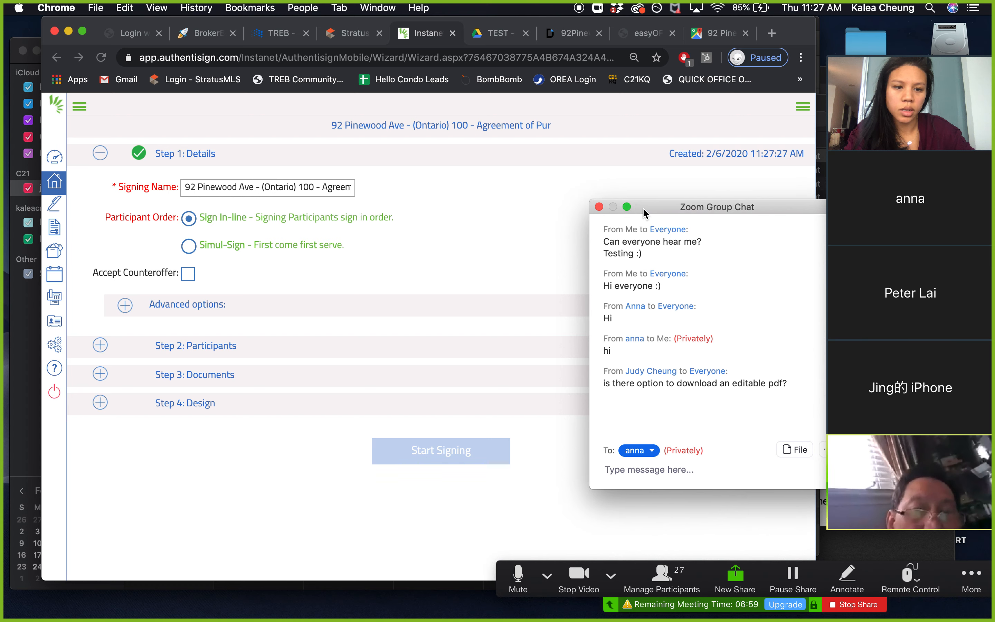
pyautogui.write('Ys')
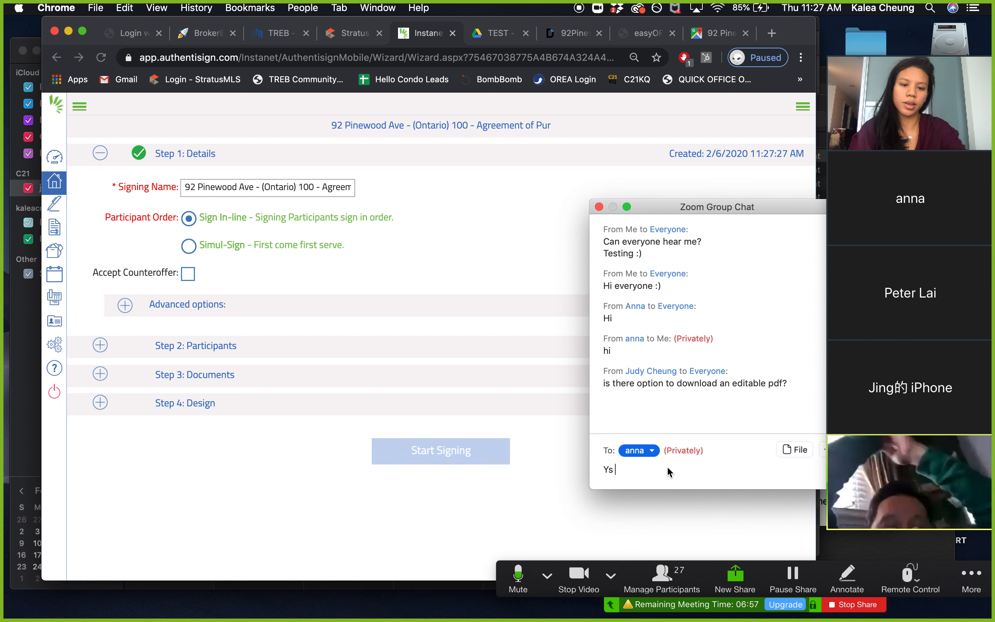
pyautogui.press('BackSpace')
pyautogui.write('es :)')
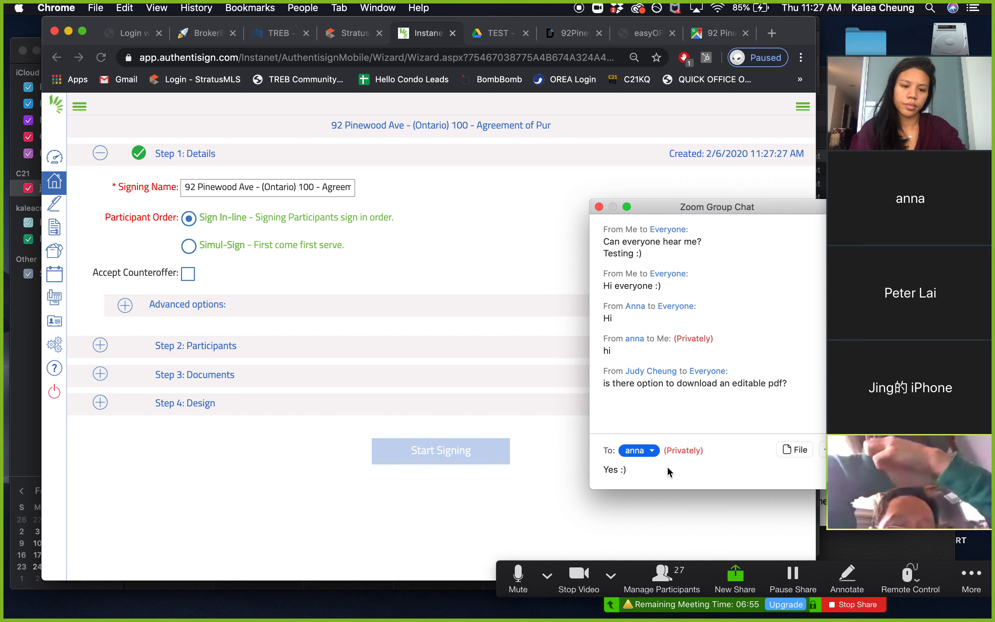
pyautogui.press('Return')
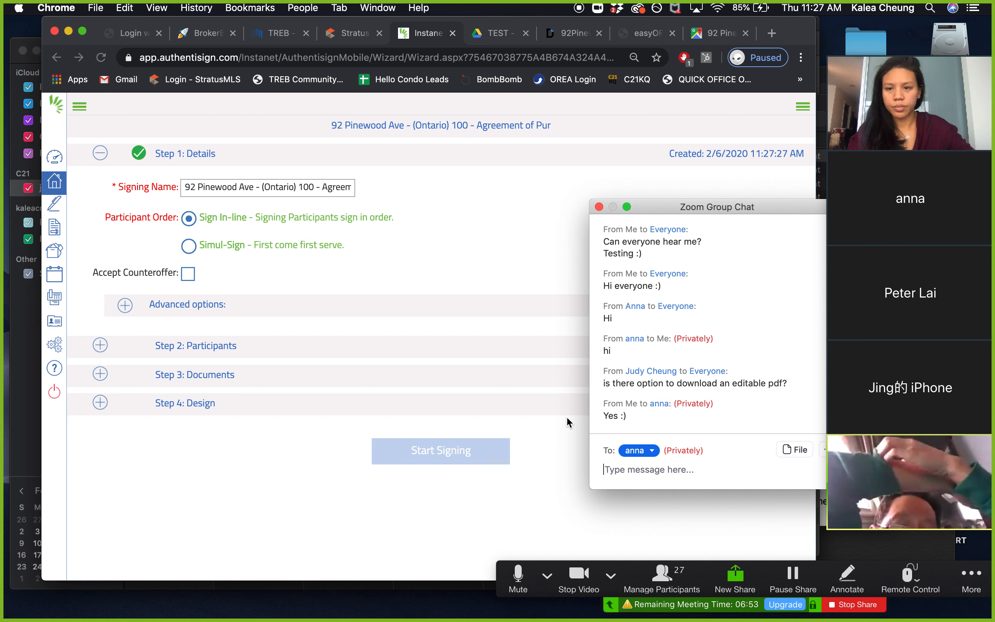
pyautogui.click(468, 257)
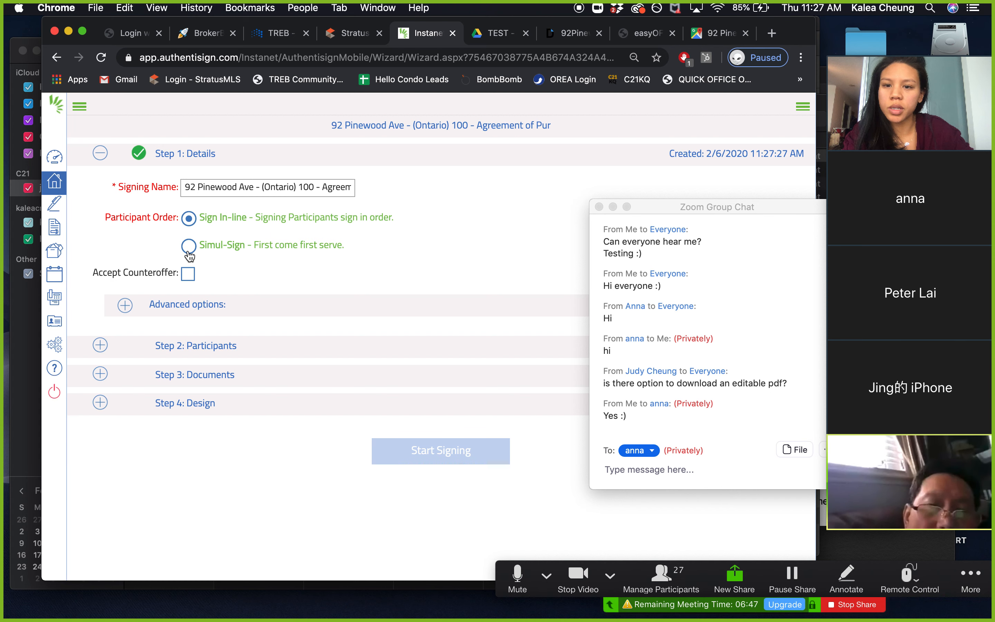
# - Replace the Signing Name with the buyer's name and open the participant picker
pyautogui.click(255, 188)
pyautogui.press('super+a')
pyautogui.write('Jes')
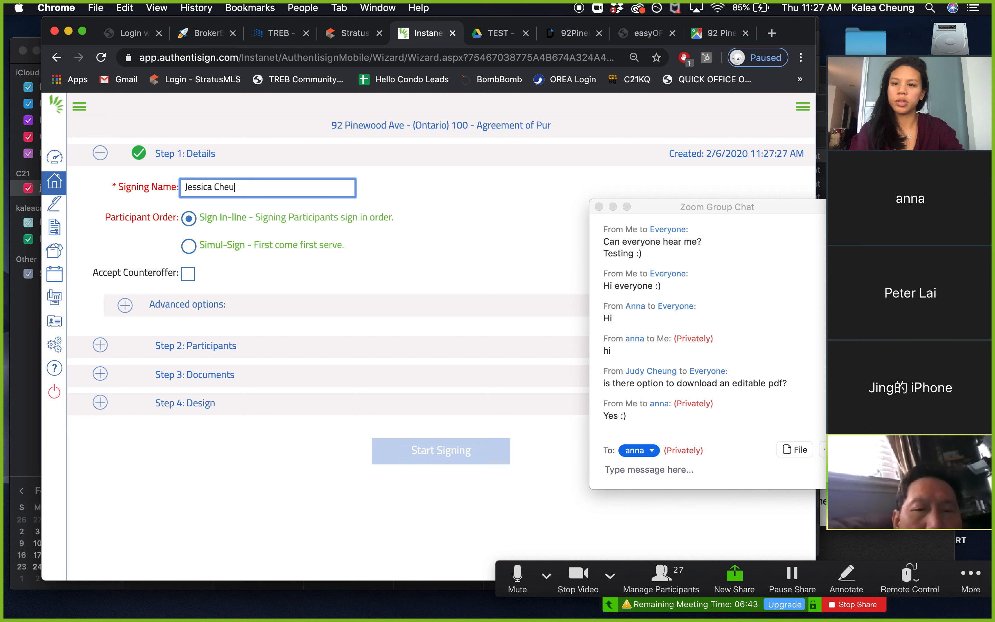
pyautogui.click(100, 346)
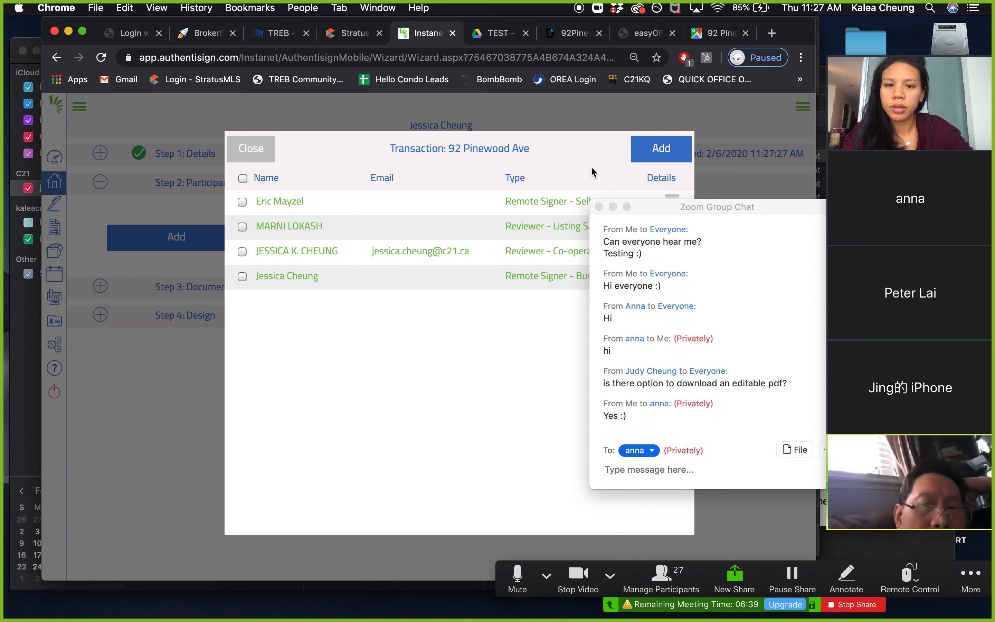
# - Close the meeting chat and add the buyer as a signing participant
pyautogui.click(599, 206)
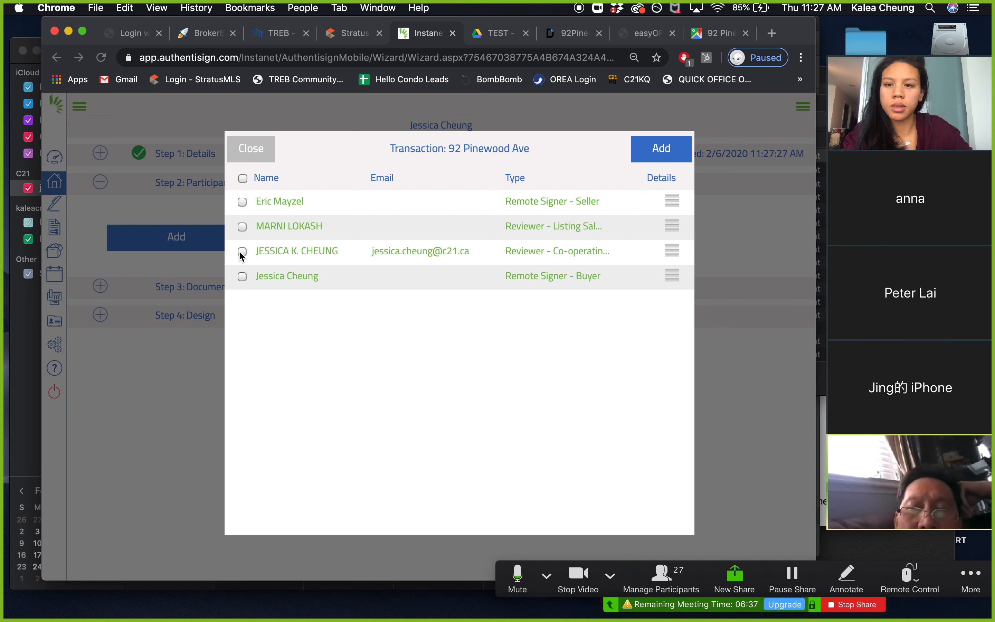
pyautogui.click(242, 277)
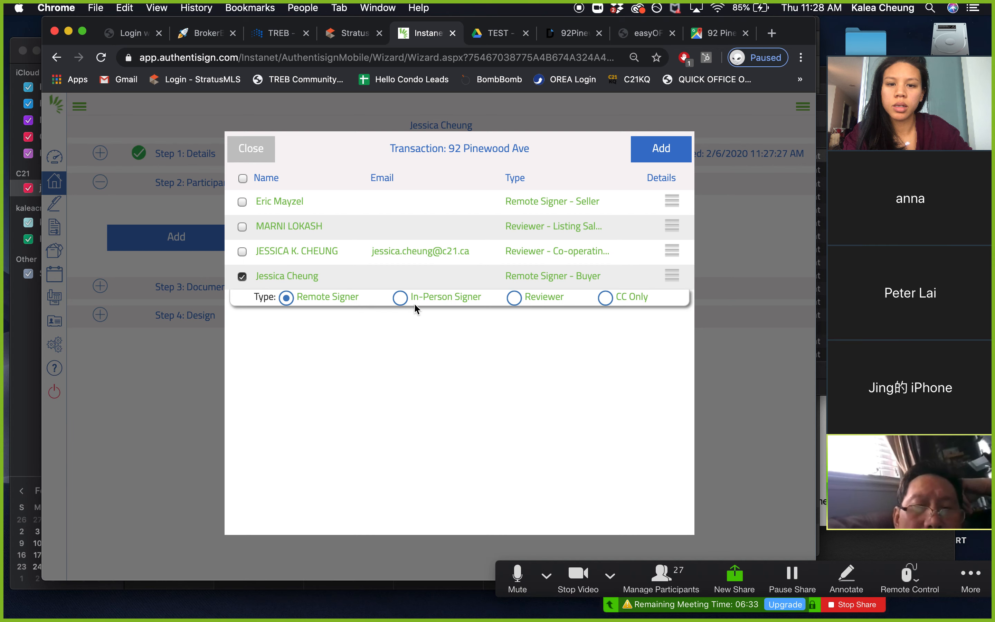
pyautogui.click(669, 158)
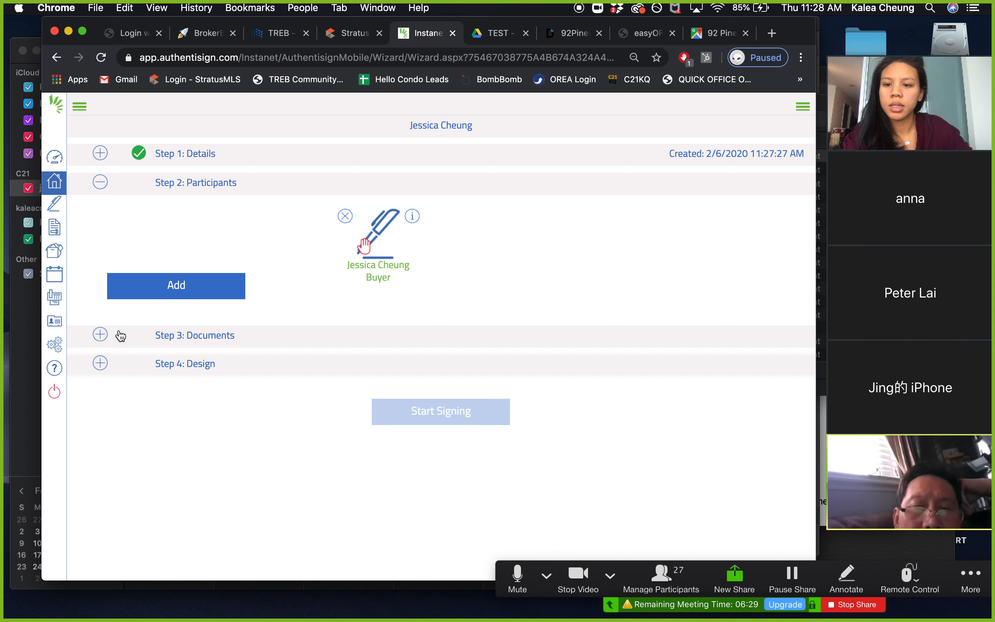
# - Fill in the buyer's missing email from a saved entry, save the participant, and continue to Documents
pyautogui.click(101, 335)
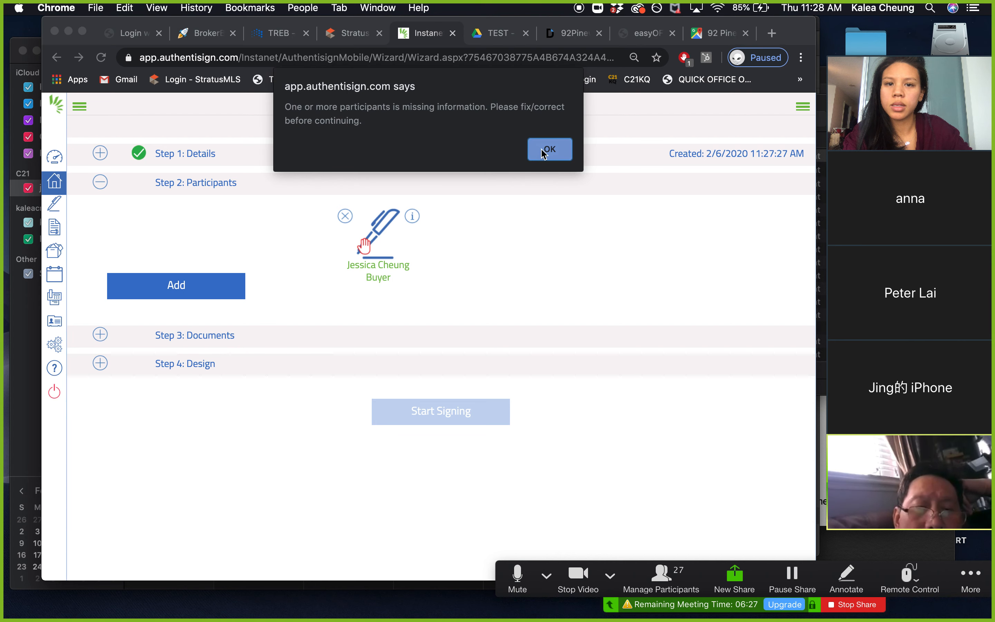
pyautogui.click(550, 144)
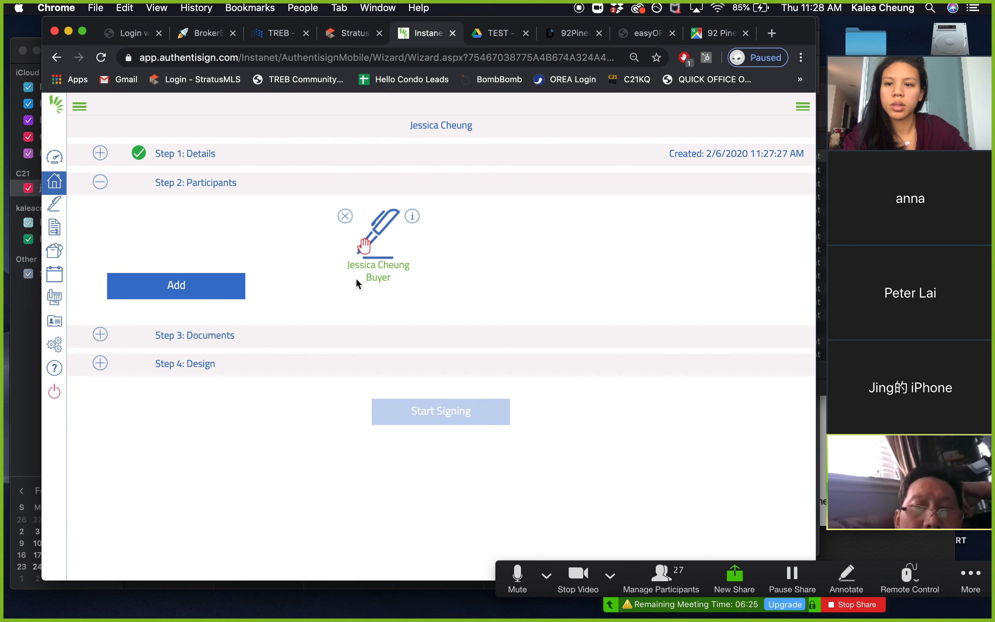
pyautogui.click(364, 246)
pyautogui.click(542, 144)
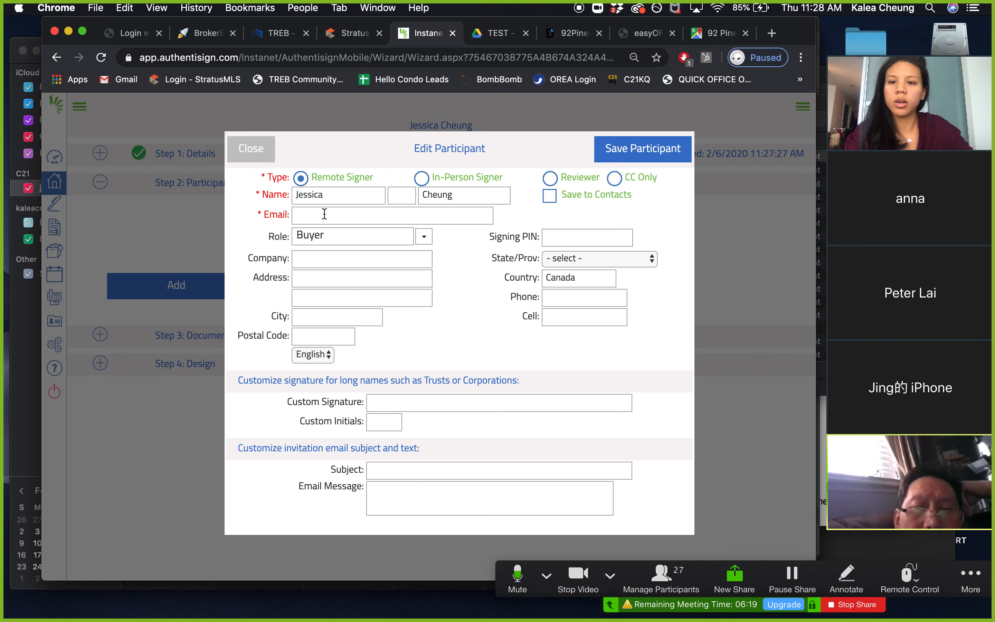
pyautogui.click(324, 214)
pyautogui.click(327, 235)
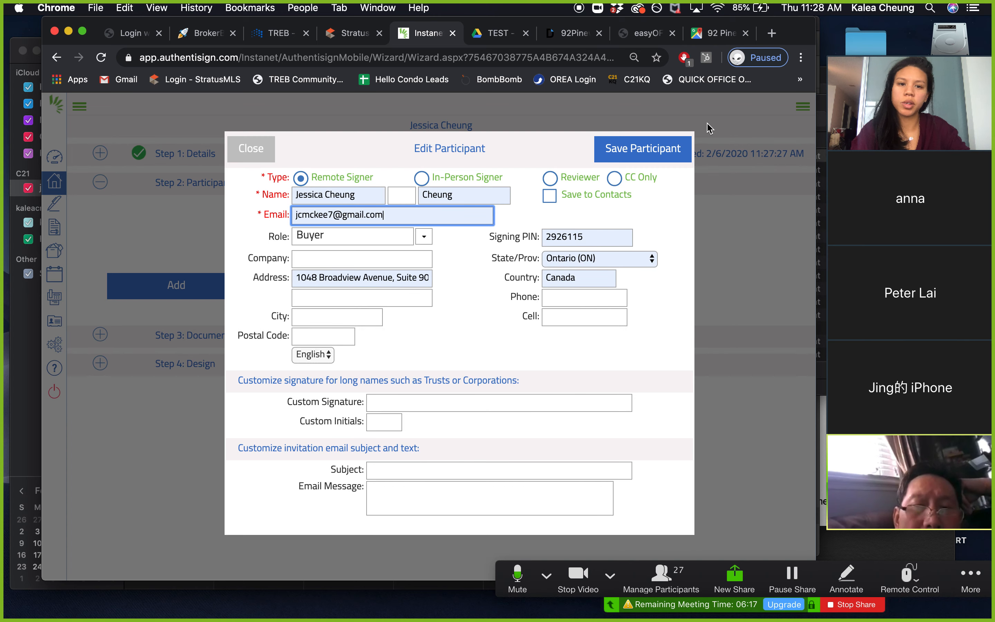
pyautogui.click(667, 151)
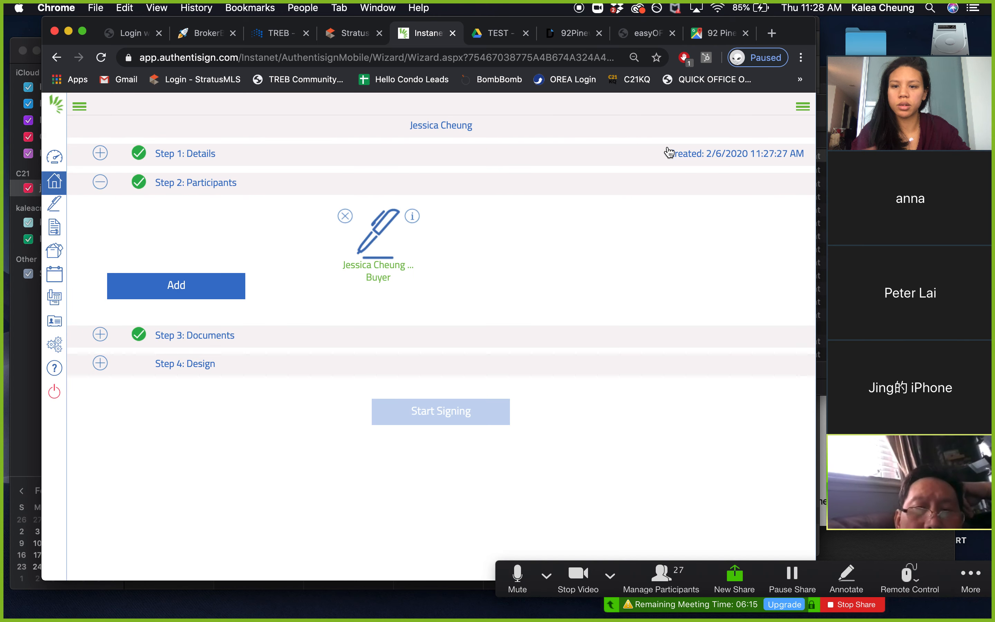
pyautogui.click(100, 335)
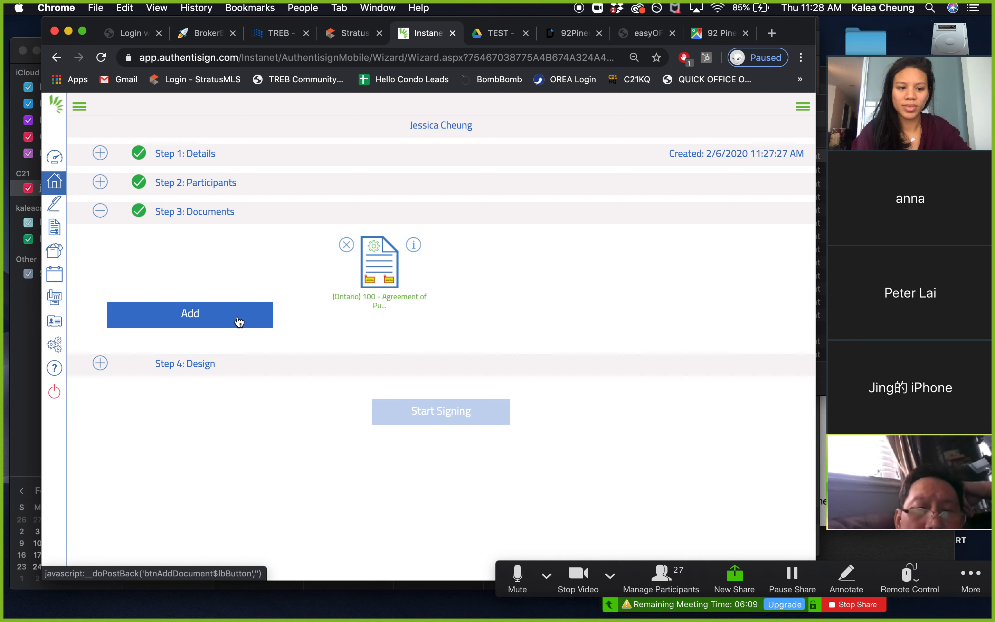
# - Open Step 4: Design and scroll through all six Form 100 pages checking fields
pyautogui.moveTo(904, 479)
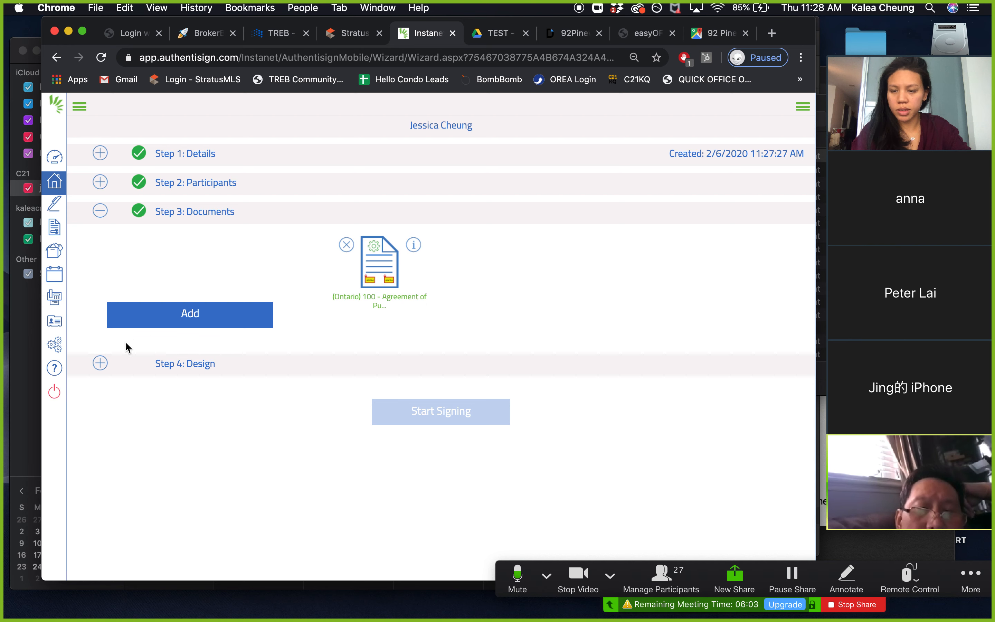
pyautogui.click(101, 364)
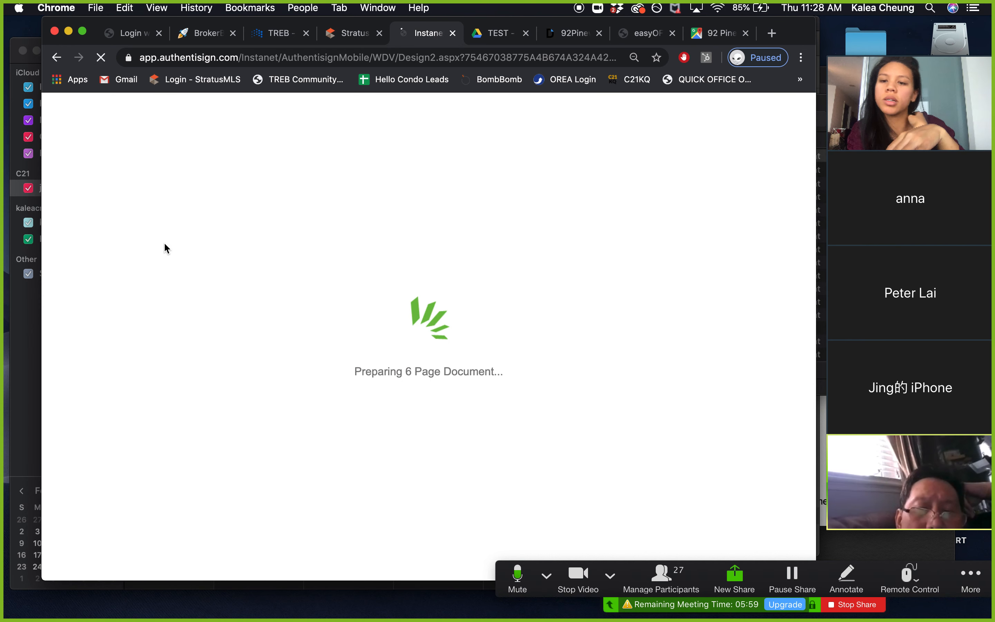
pyautogui.scroll(-5, 274, 281)
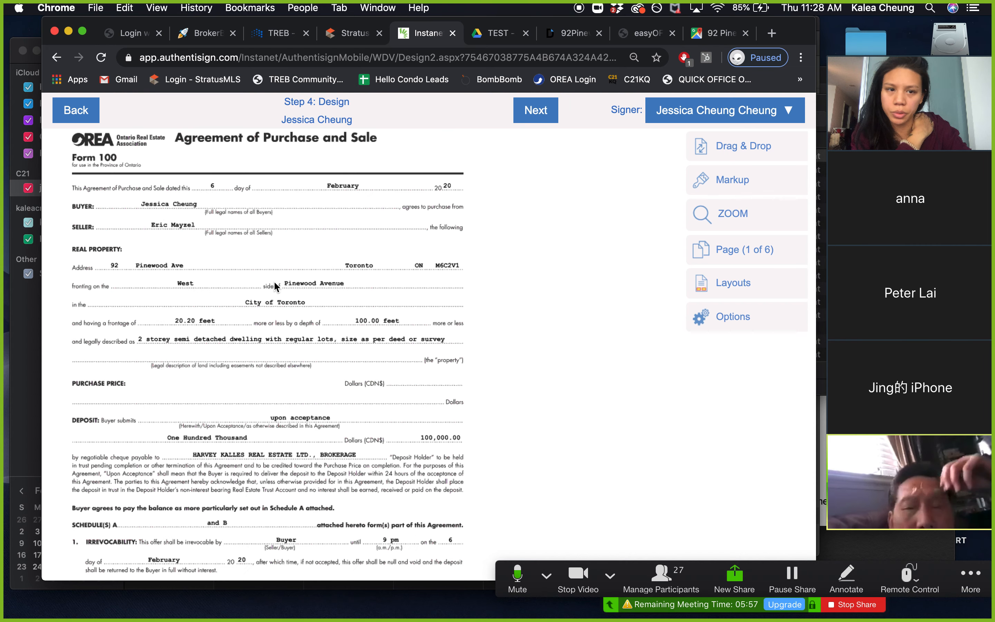
pyautogui.scroll(-7, 274, 284)
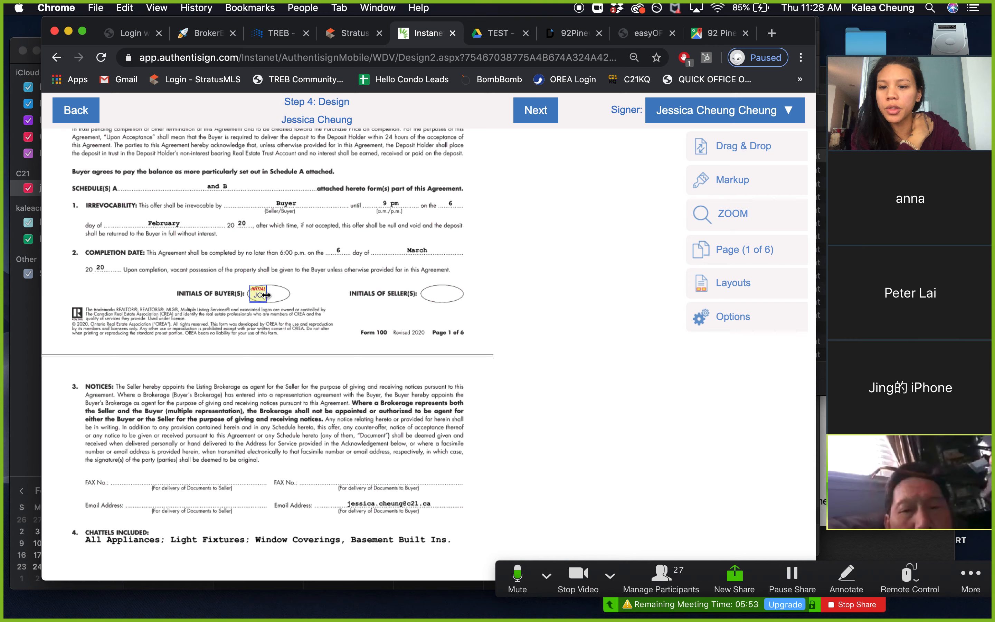
pyautogui.scroll(-20, 267, 299)
pyautogui.scroll(-20, 264, 298)
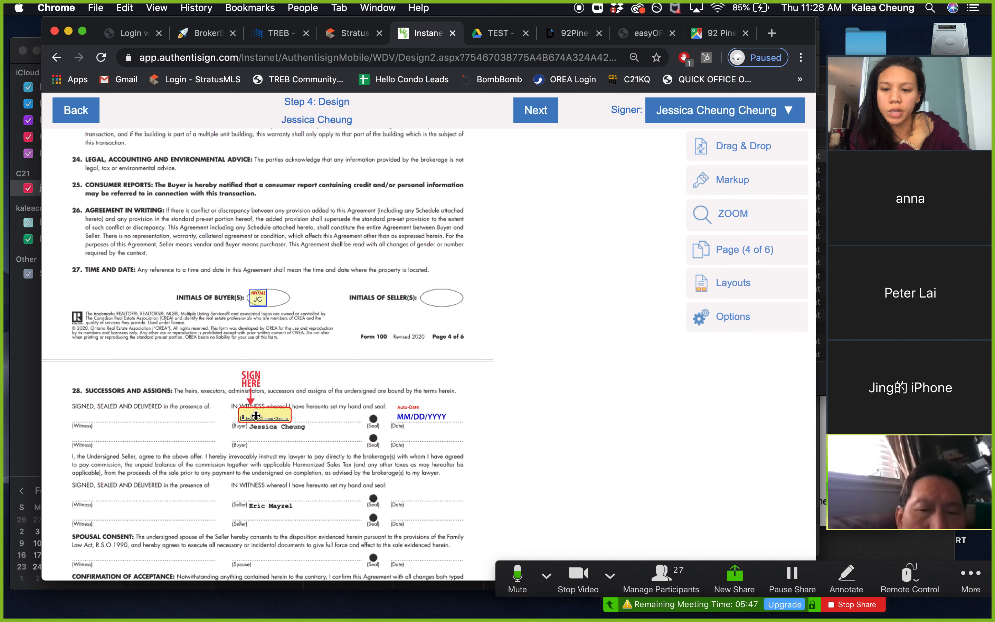
pyautogui.scroll(-10, 256, 416)
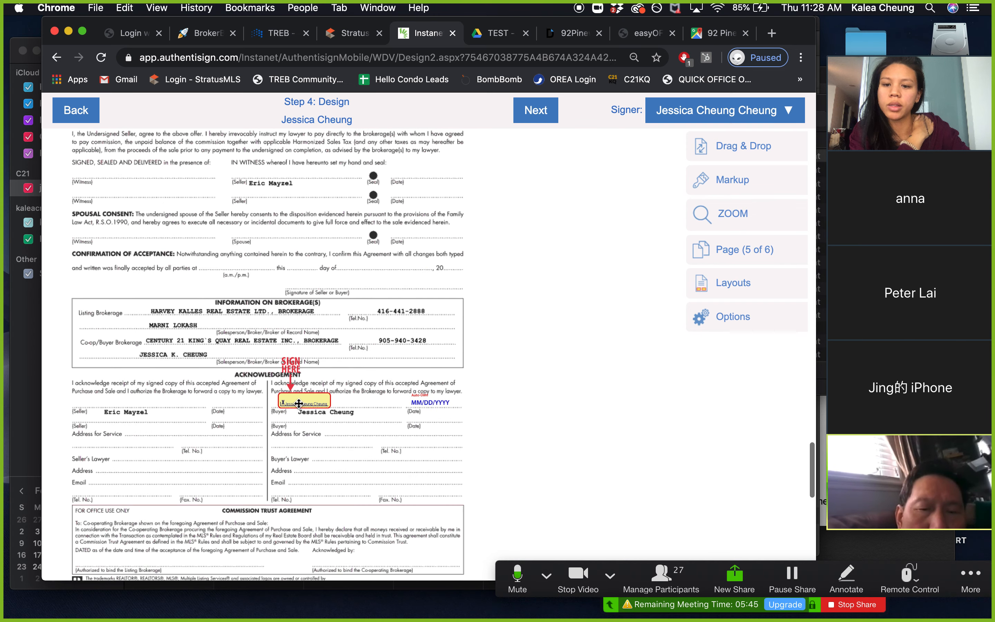
pyautogui.scroll(-15, 305, 436)
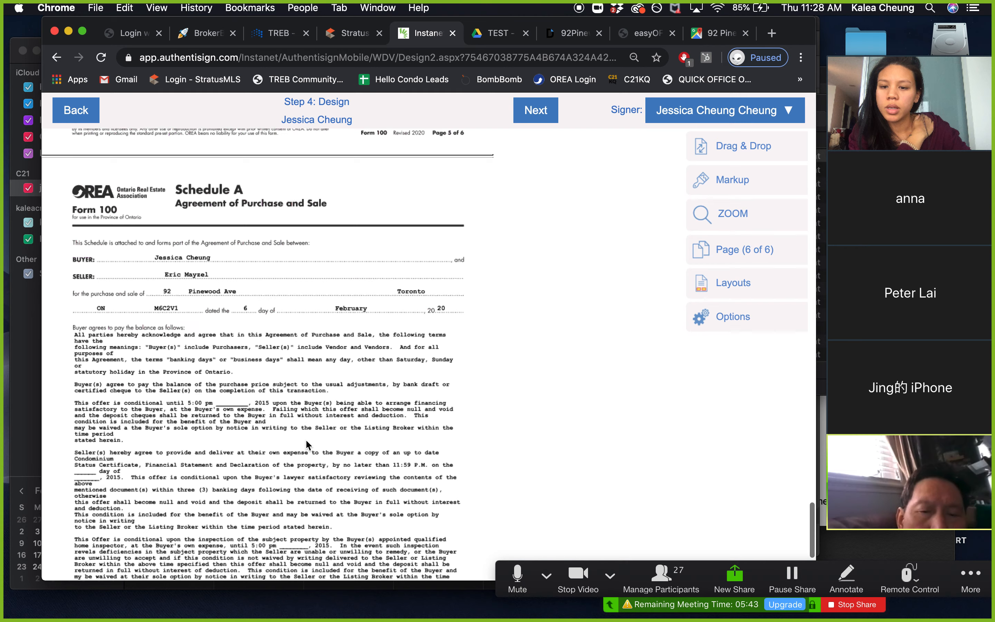
# - Finish the design and send the signing invitations, acknowledging the confirmation
pyautogui.click(536, 116)
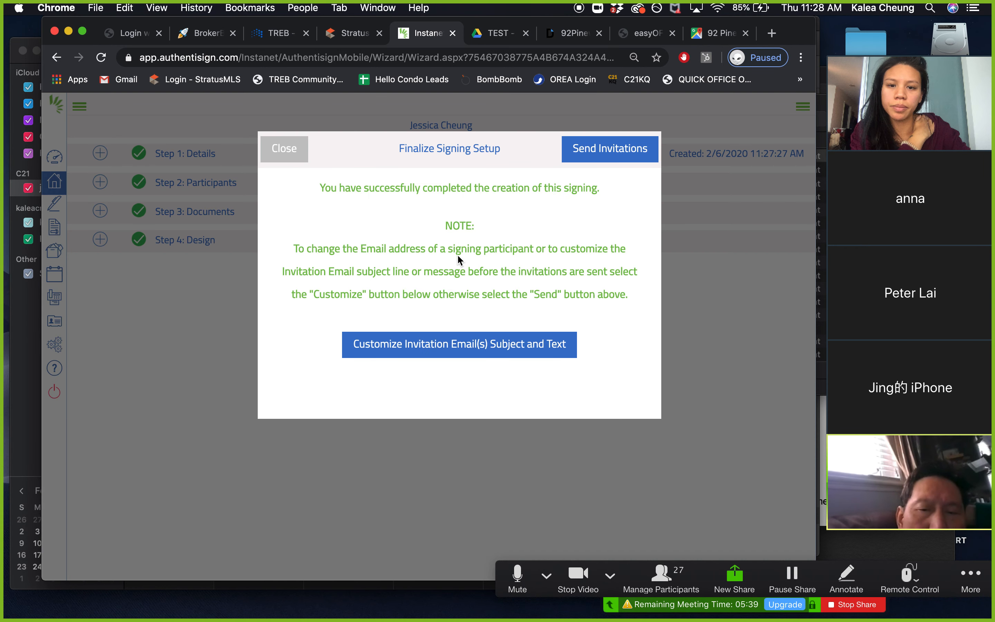
pyautogui.click(627, 149)
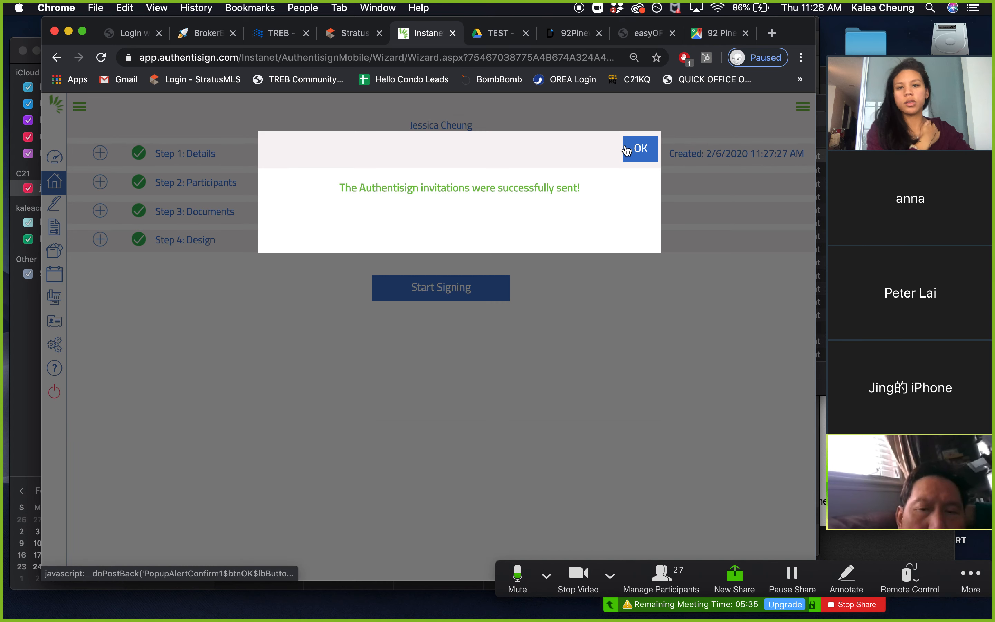
pyautogui.click(627, 150)
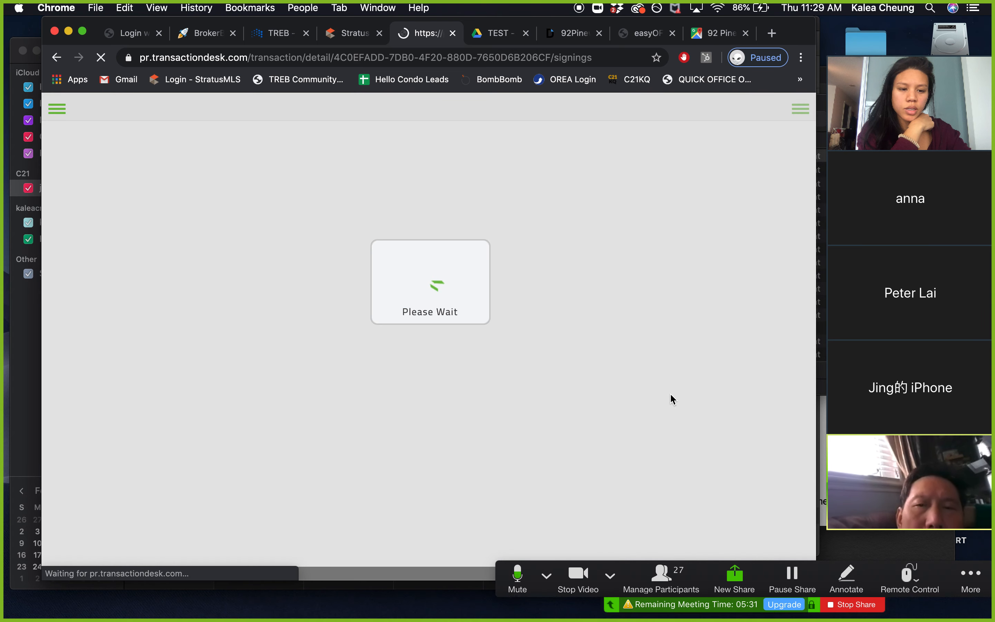
# - Reopen the meeting chat from More and bring up Finder's Downloads folder
pyautogui.click(963, 575)
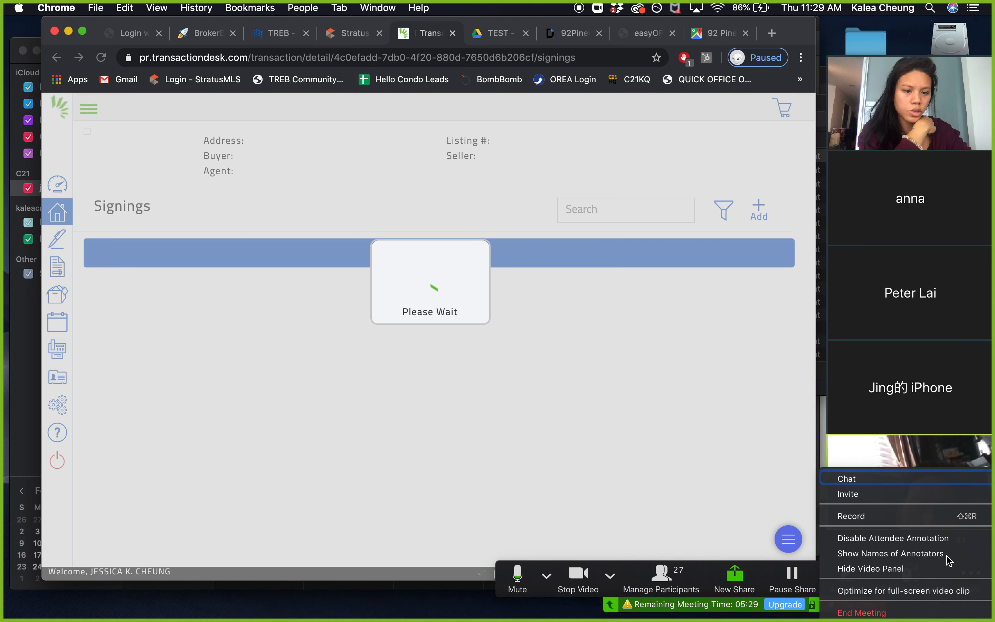
pyautogui.click(851, 478)
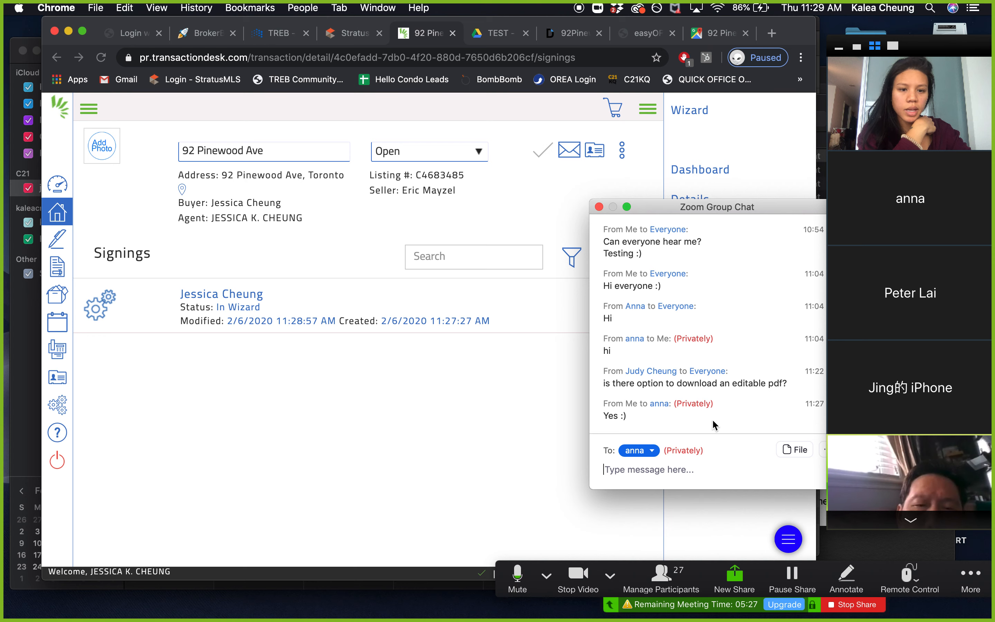
pyautogui.moveTo(53, 612)
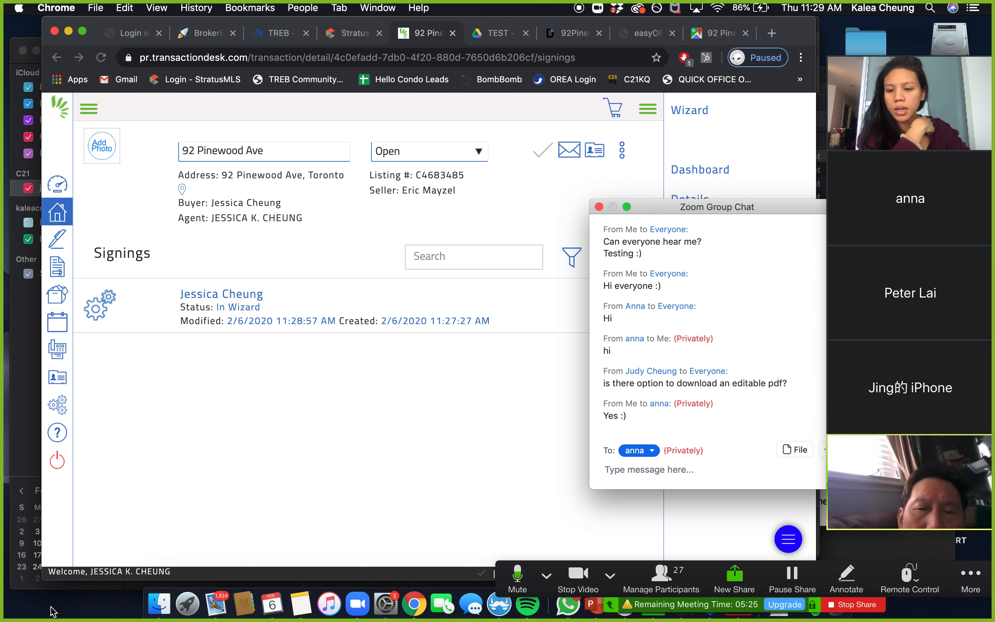
pyautogui.click(159, 603)
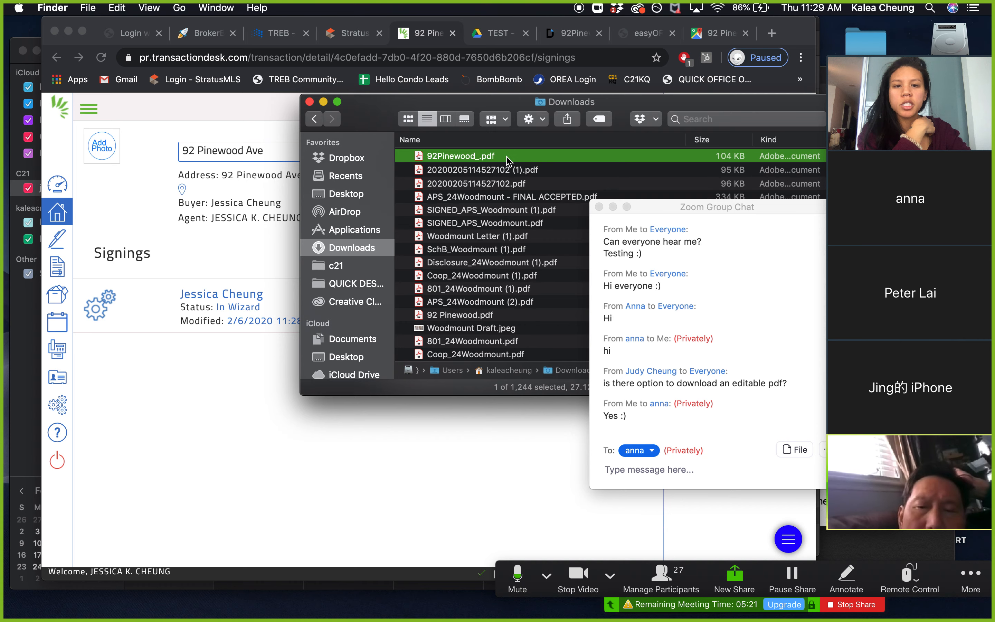
pyautogui.doubleClick(507, 158)
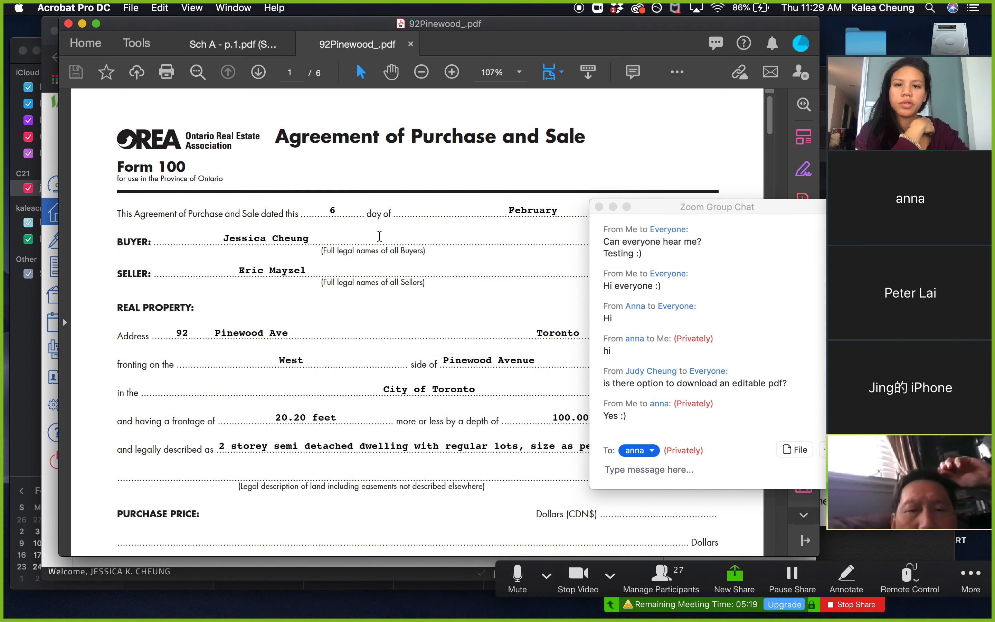
pyautogui.click(600, 206)
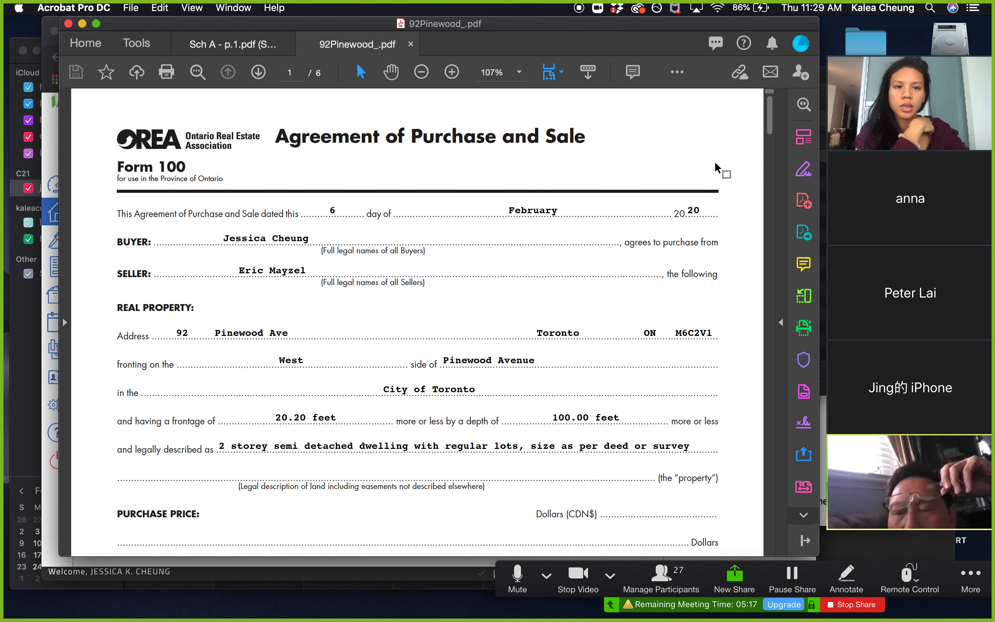
pyautogui.scroll(-10, 538, 313)
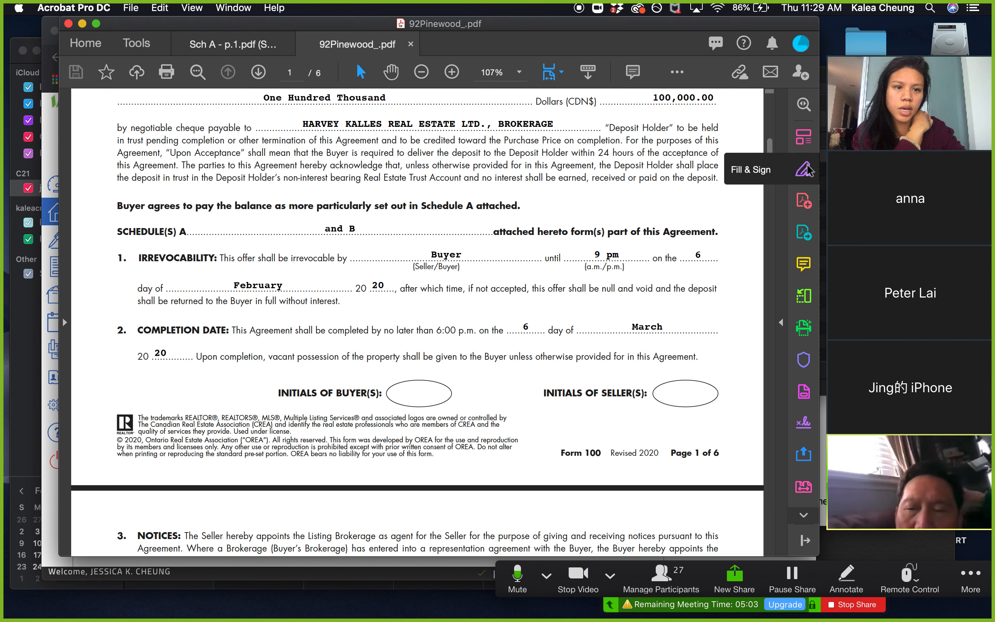
pyautogui.click(805, 141)
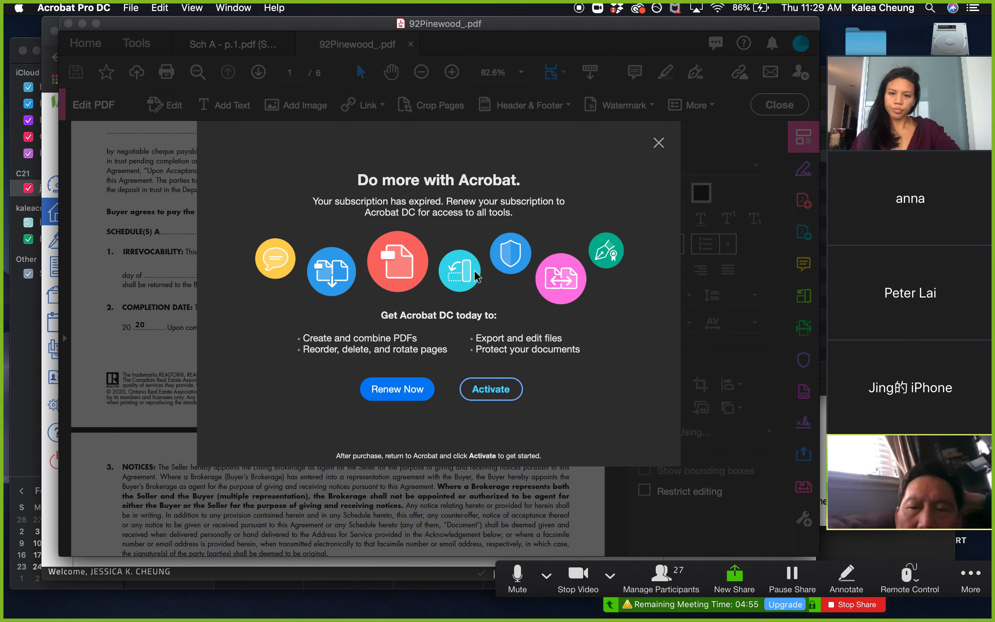
pyautogui.click(658, 144)
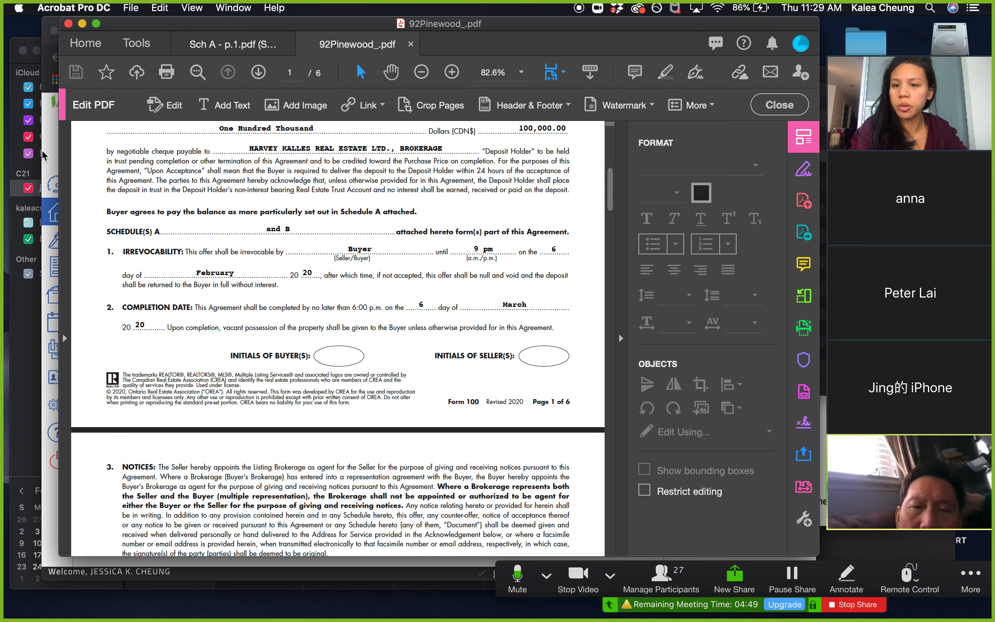
pyautogui.scroll(10, 245, 186)
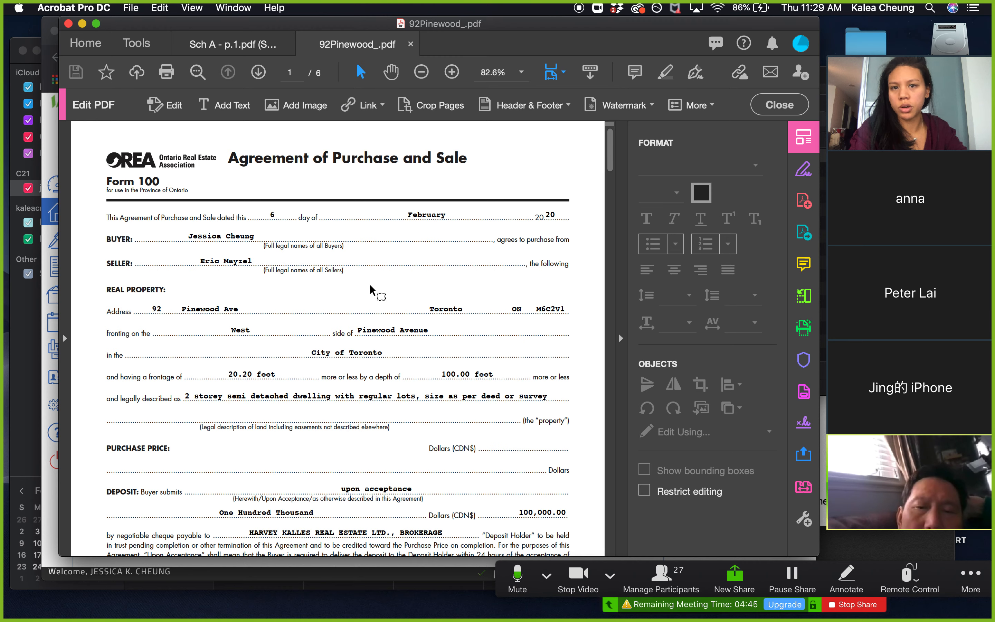
# - Open the newest Authentisign invitation email and start signing the six-page Form 100
pyautogui.click(49, 135)
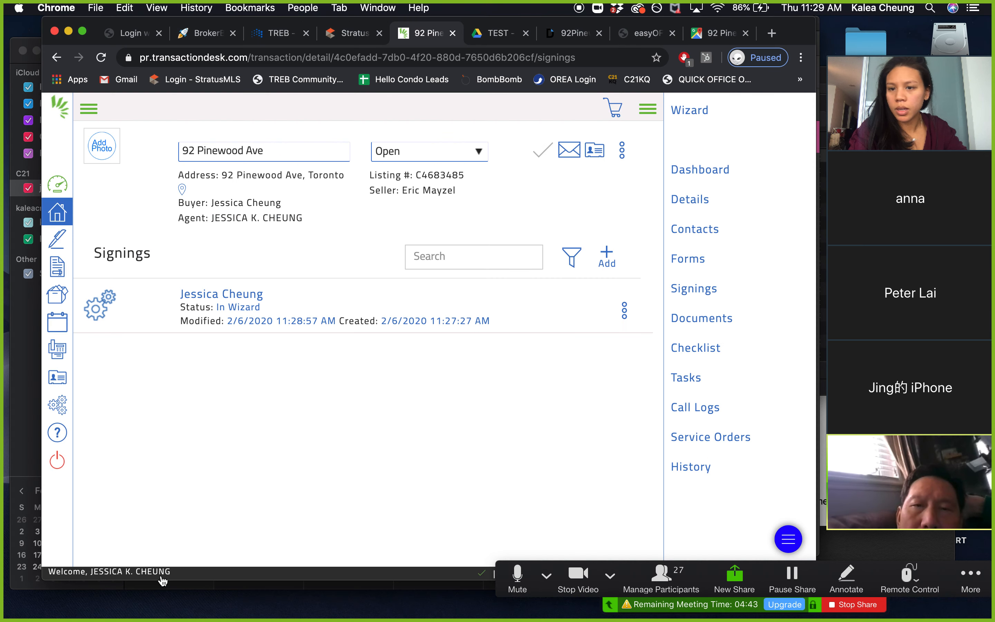
pyautogui.click(217, 608)
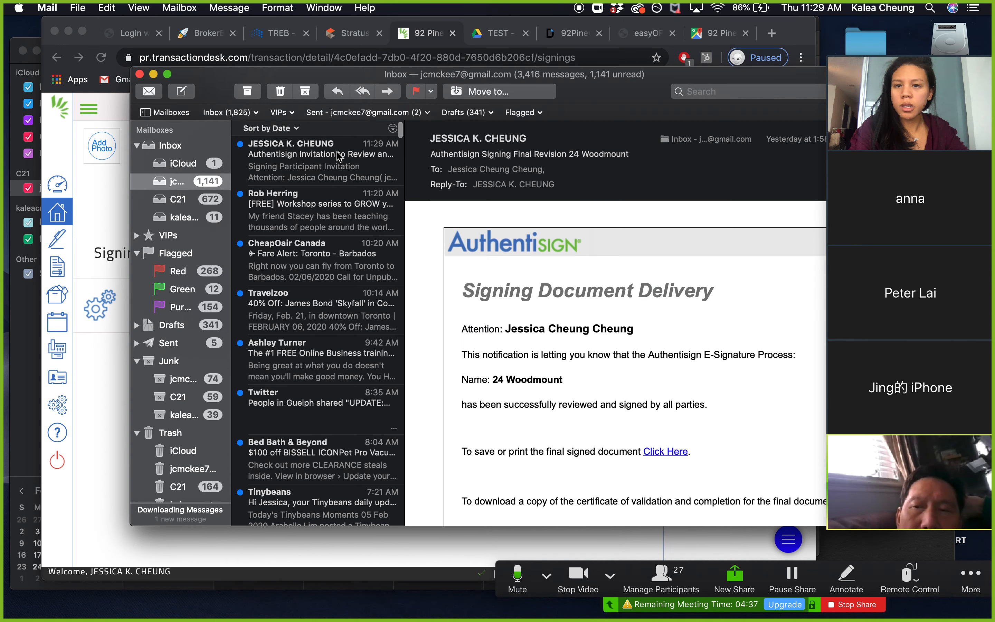
pyautogui.click(339, 156)
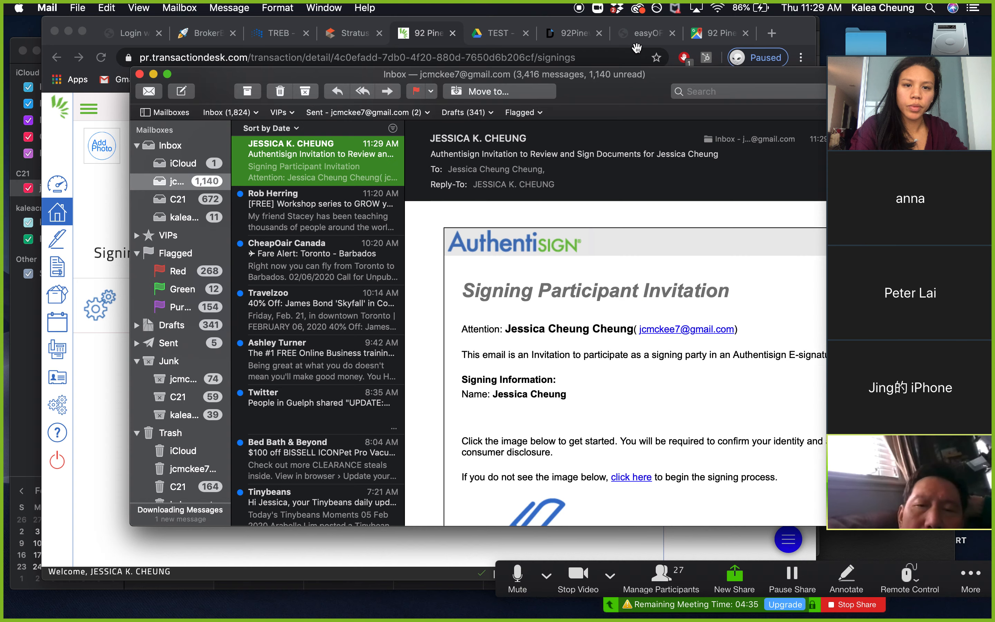
pyautogui.moveTo(640, 77); pyautogui.dragTo(516, 56)
pyautogui.scroll(-3, 536, 474)
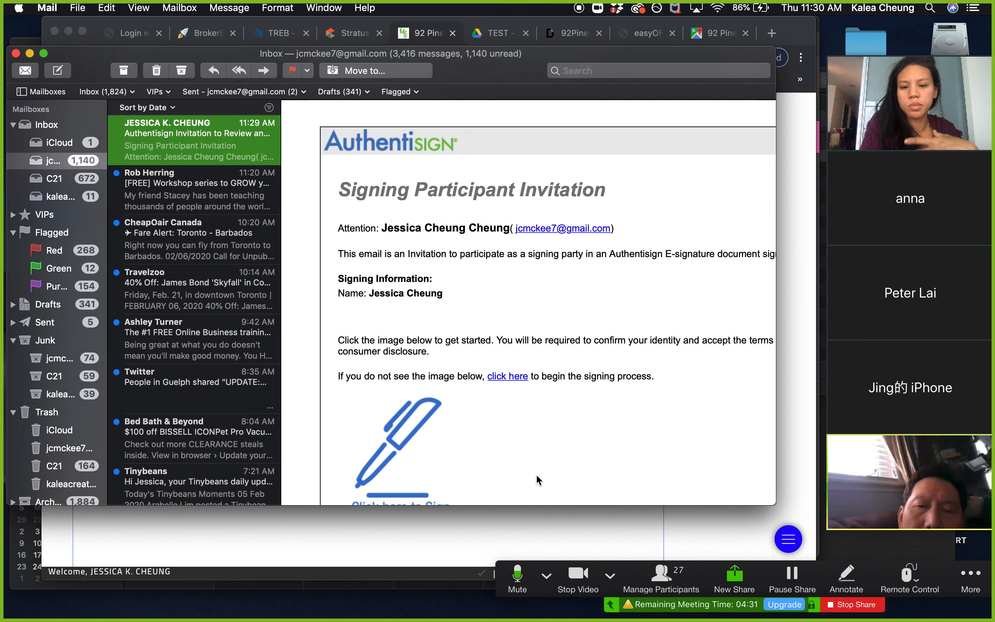
pyautogui.scroll(-3, 536, 474)
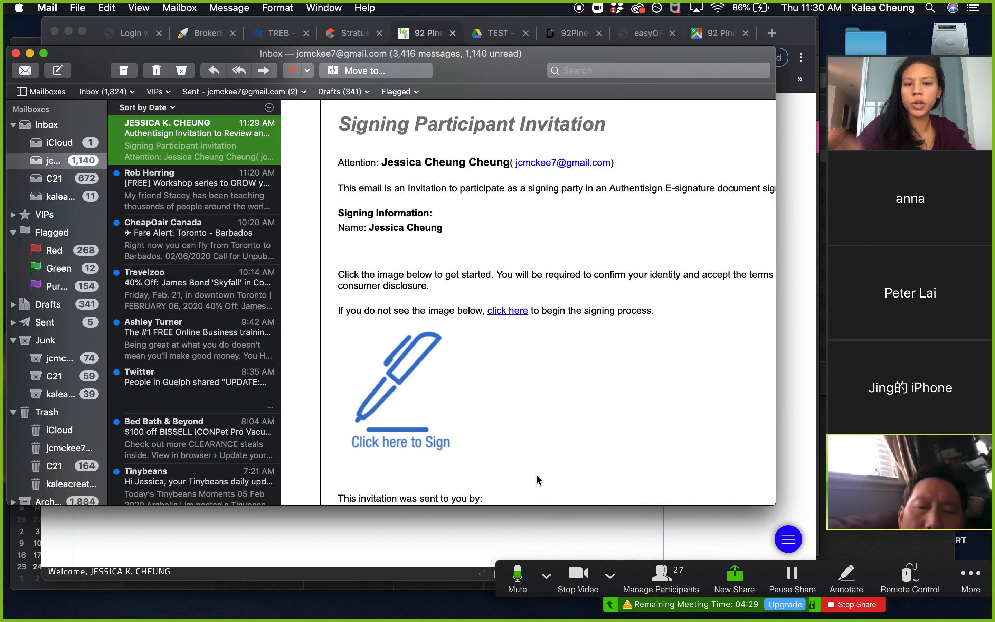
pyautogui.click(402, 382)
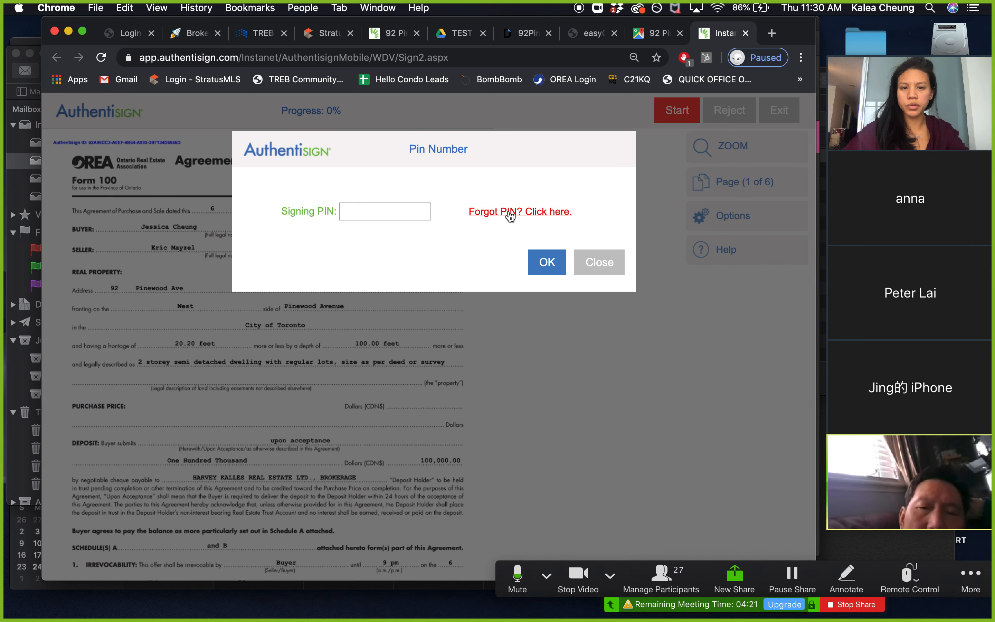
# - Enter the signing PIN and accept the adopted signature and initials
pyautogui.click(403, 214)
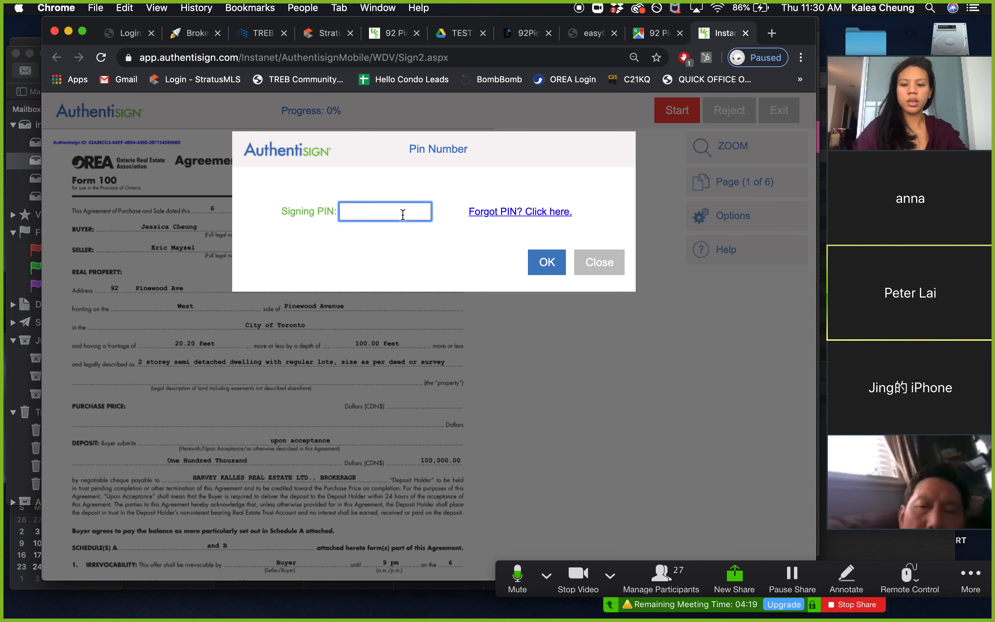
pyautogui.click(543, 259)
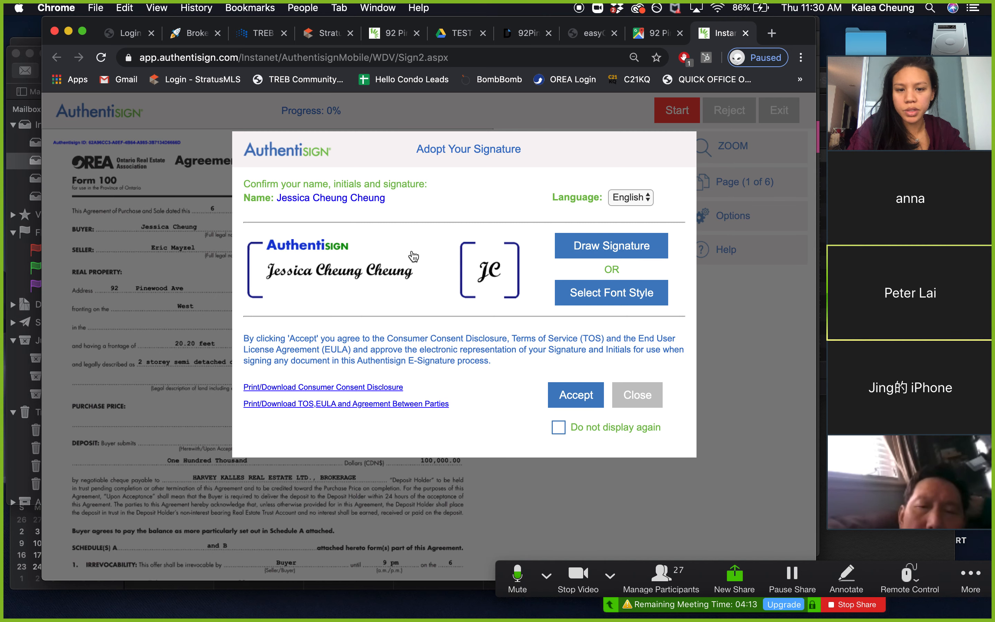
pyautogui.click(573, 394)
# - Apply buyer initials on pages 1–4 and 6, and signatures on pages 4 and 5
pyautogui.scroll(-6, 417, 379)
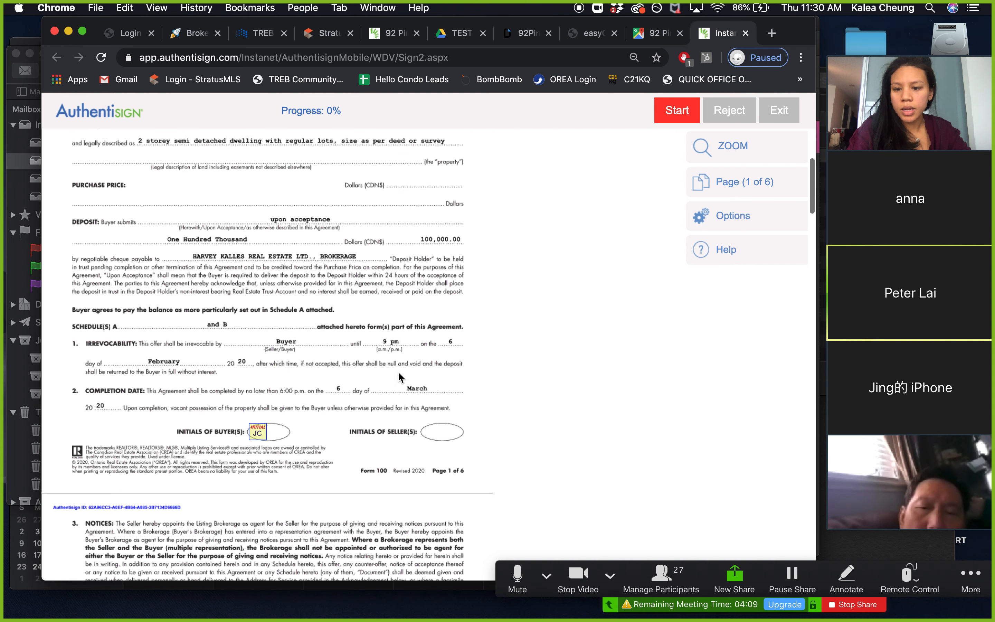
pyautogui.click(267, 425)
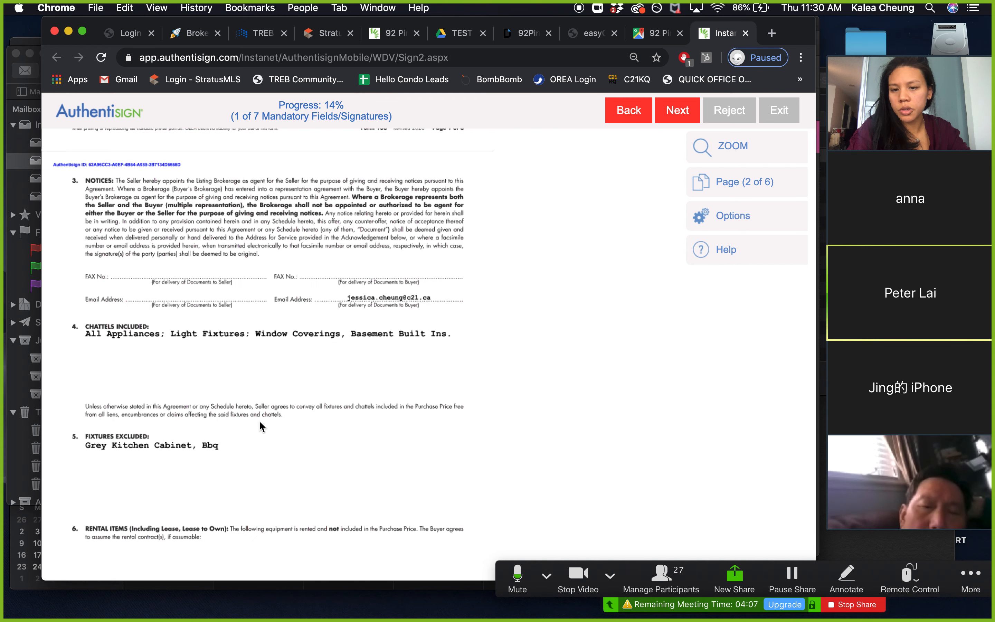
pyautogui.click(258, 293)
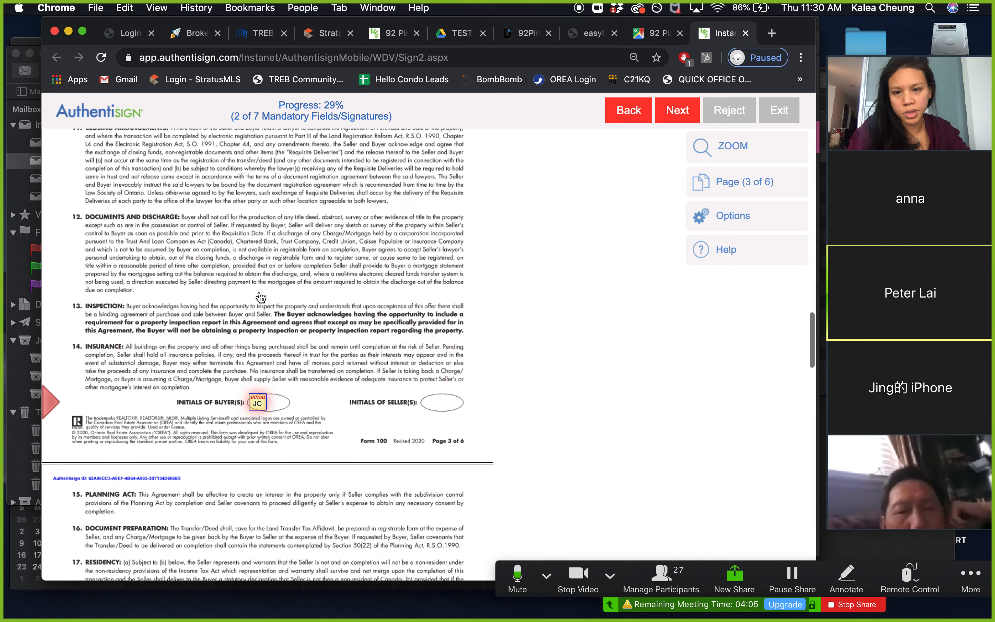
pyautogui.click(258, 293)
pyautogui.click(258, 293)
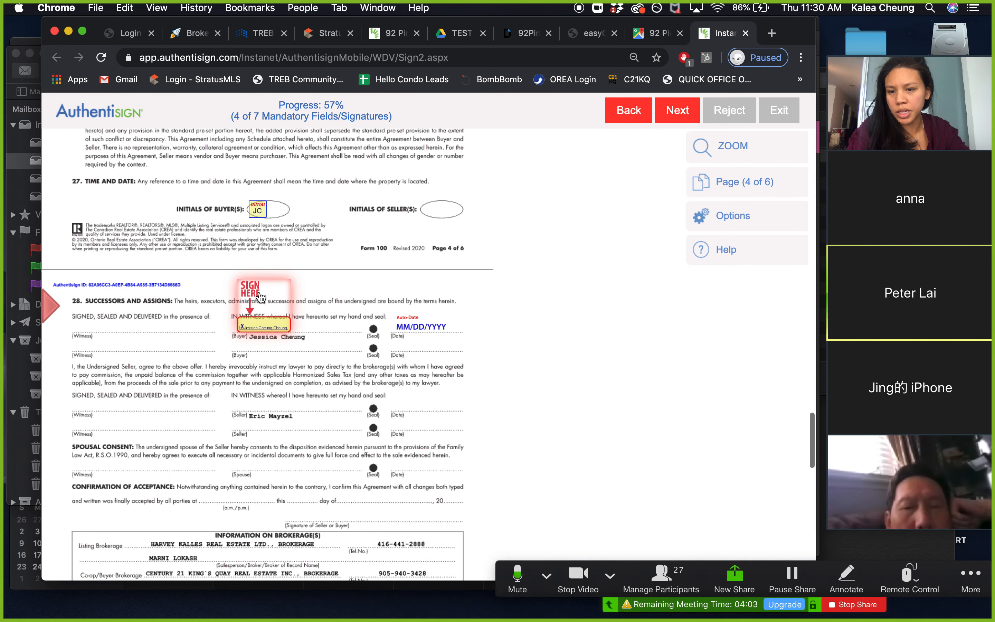
pyautogui.click(254, 323)
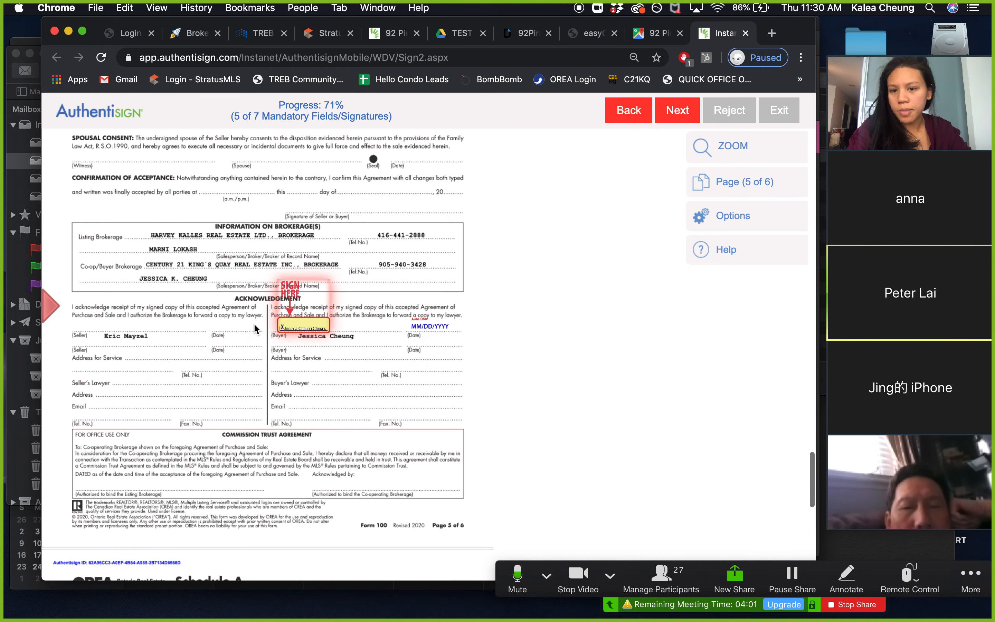
pyautogui.click(305, 327)
pyautogui.click(258, 520)
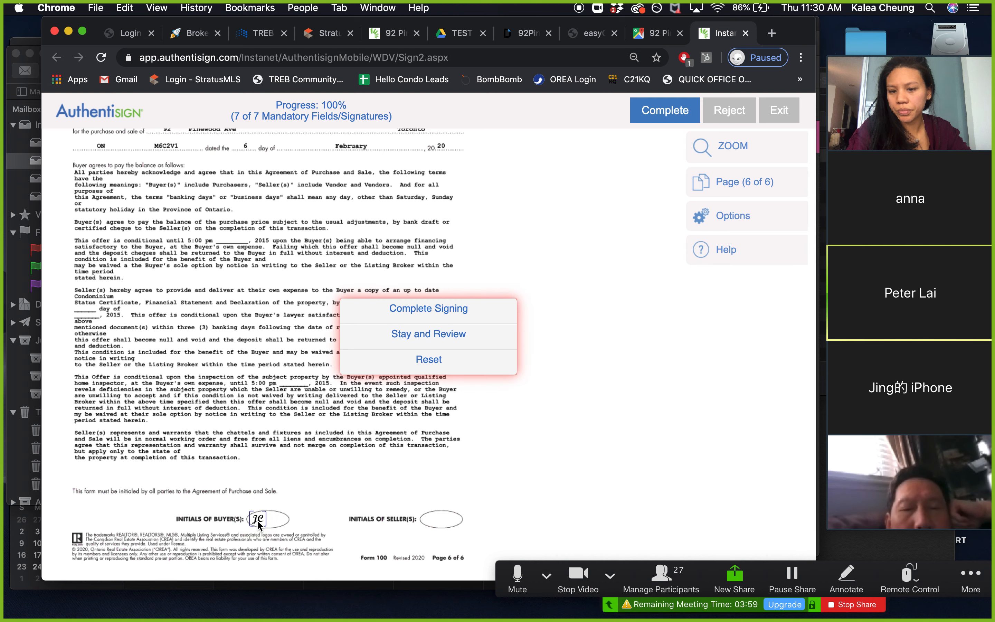
# - Choose Stay and Review and scroll back through the fully signed Form 100
pyautogui.click(462, 335)
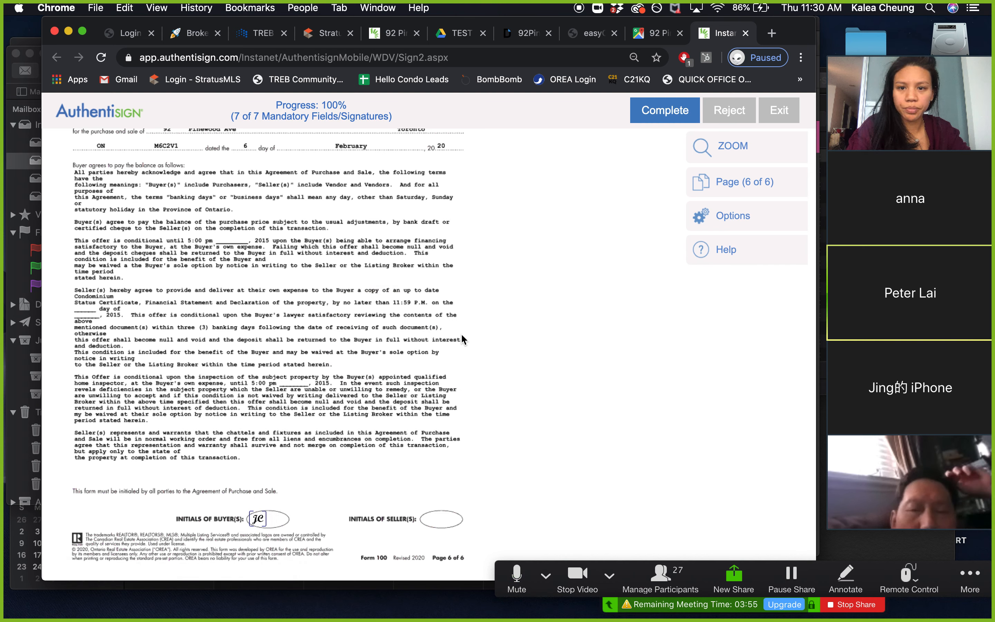
pyautogui.scroll(3, 461, 335)
pyautogui.scroll(-3, 461, 335)
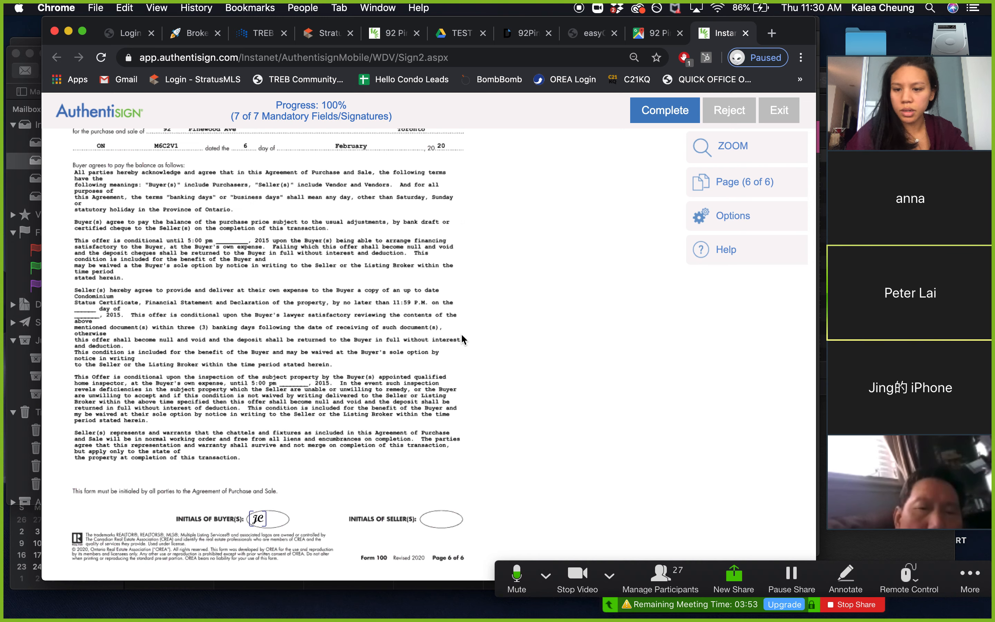
pyautogui.scroll(10, 461, 337)
pyautogui.scroll(5, 461, 332)
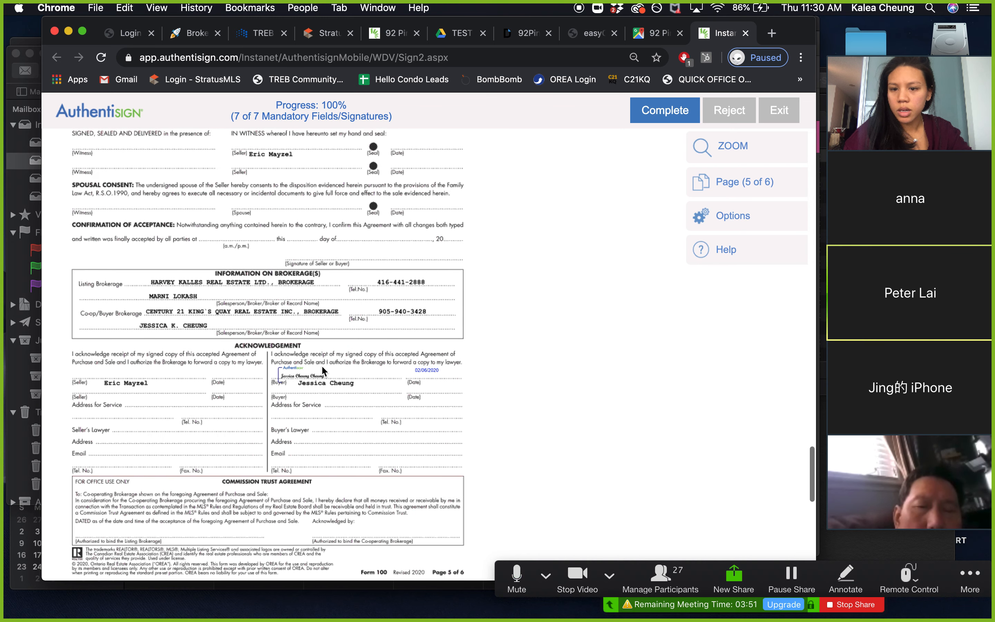
pyautogui.scroll(6, 330, 374)
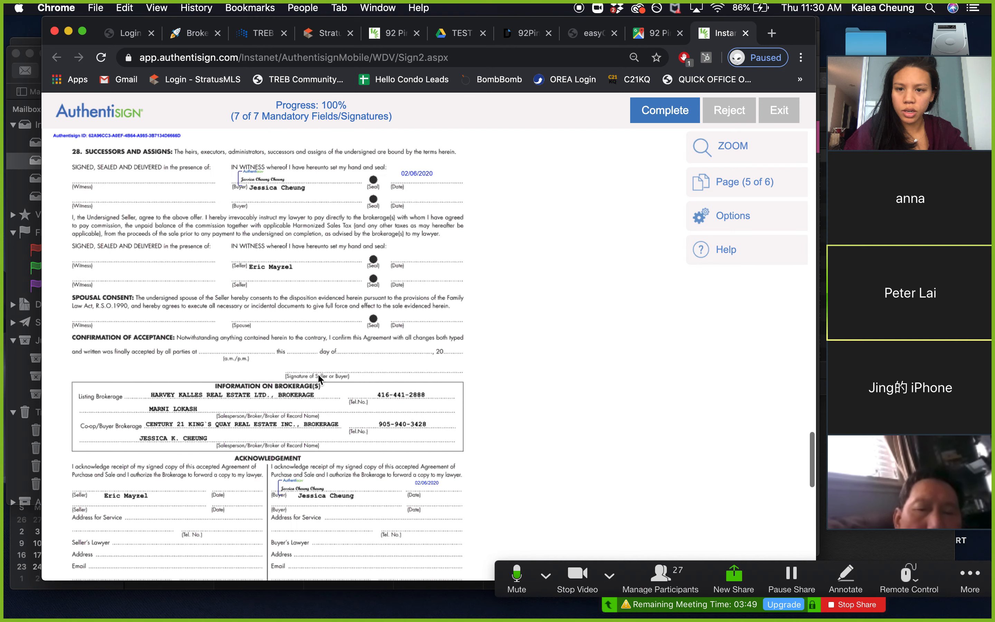
pyautogui.scroll(7, 320, 379)
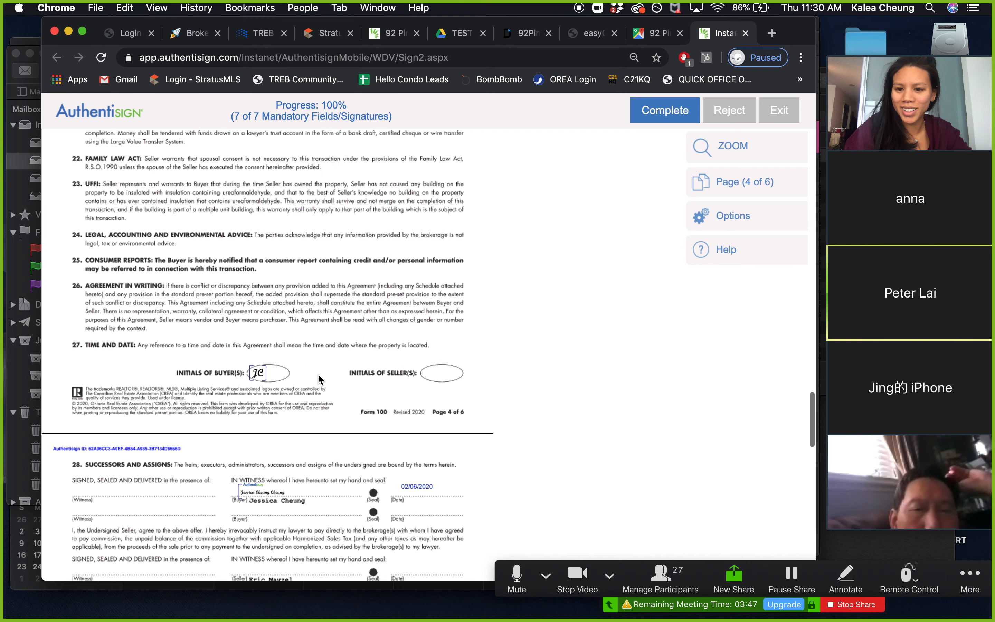
pyautogui.scroll(8, 319, 378)
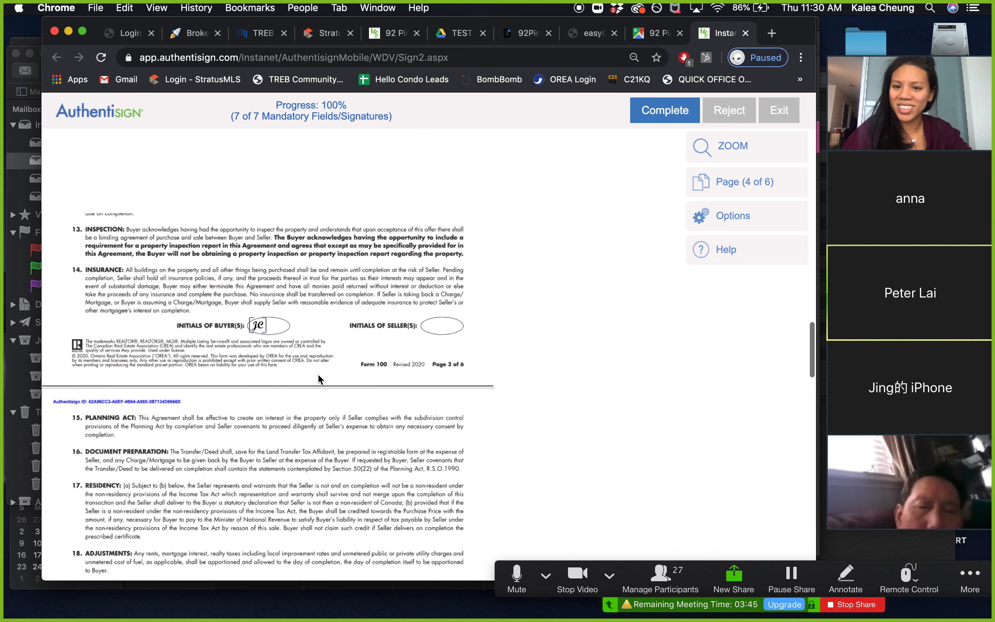
# - Choose Complete Signing to submit the buyer's signed Form 100, then switch to Mail
pyautogui.scroll(3, 319, 375)
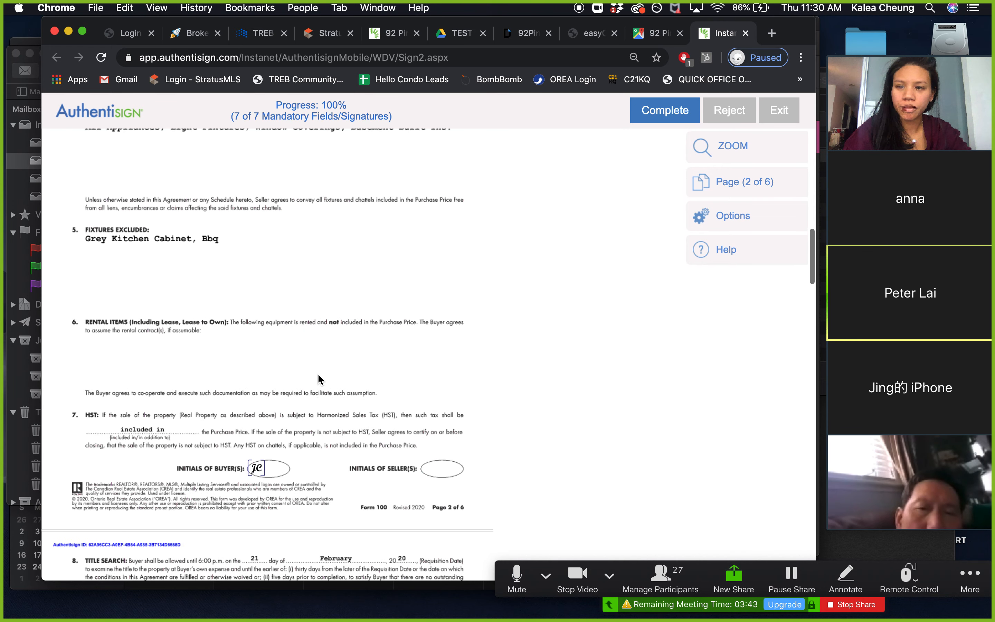
pyautogui.click(654, 120)
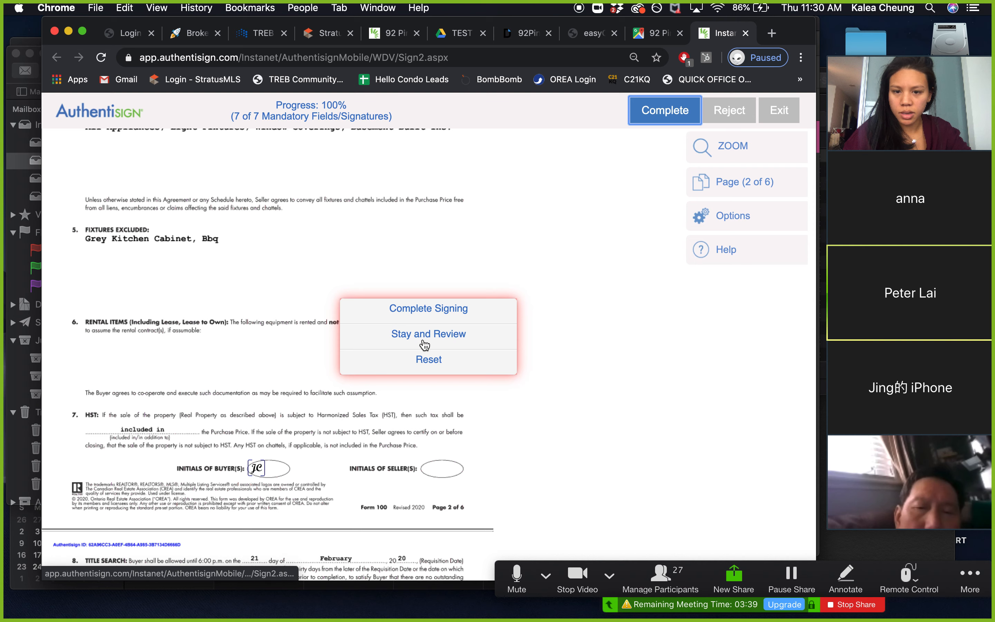
pyautogui.click(437, 315)
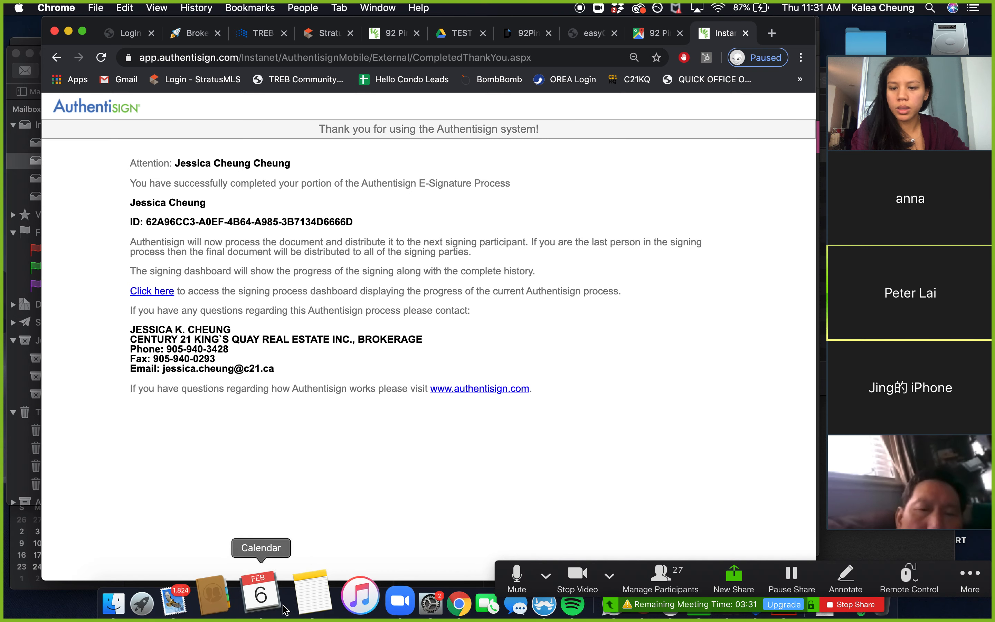
pyautogui.click(214, 607)
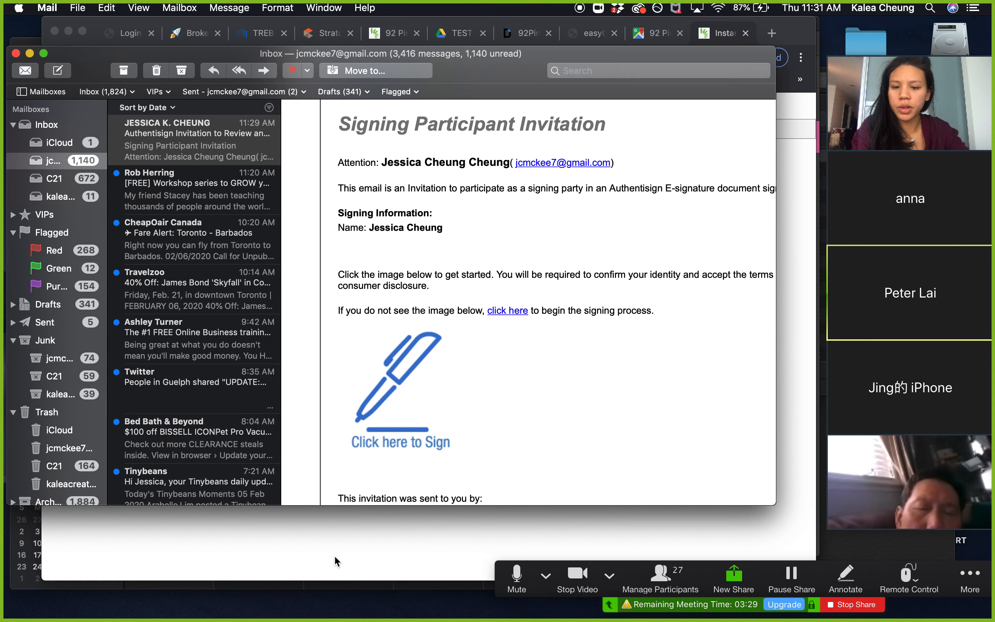
# - Return to the Authentisign thank-you page via WhatsApp, then open Finder's Downloads folder
pyautogui.click(398, 535)
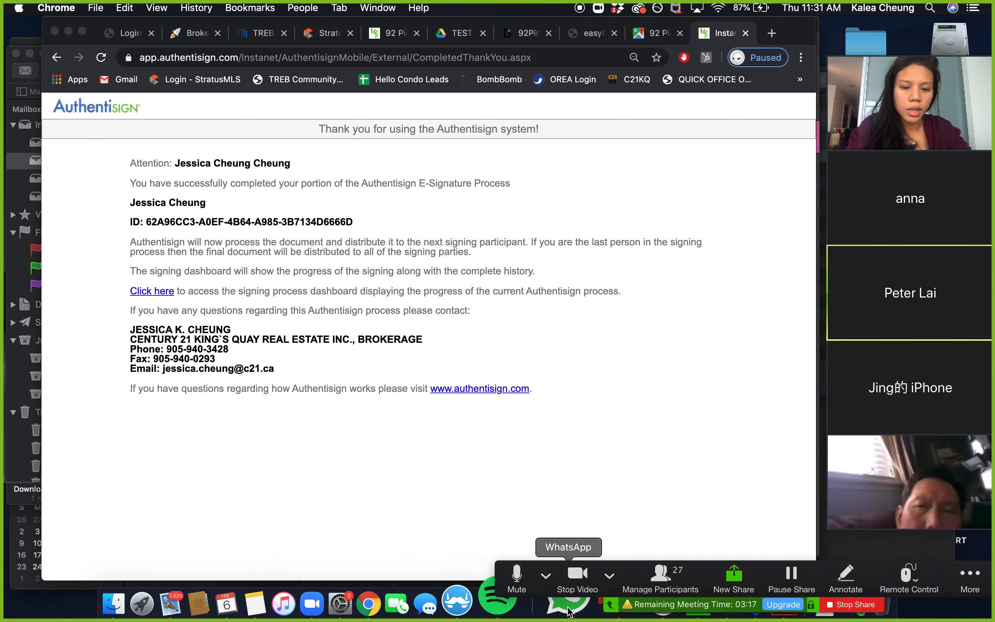
pyautogui.click(568, 608)
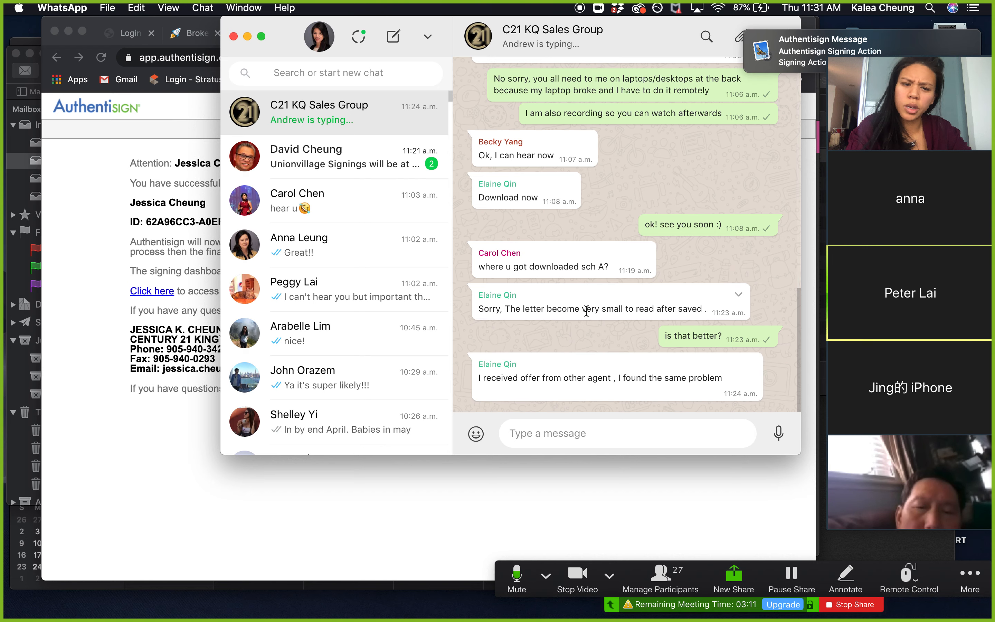
pyautogui.click(536, 484)
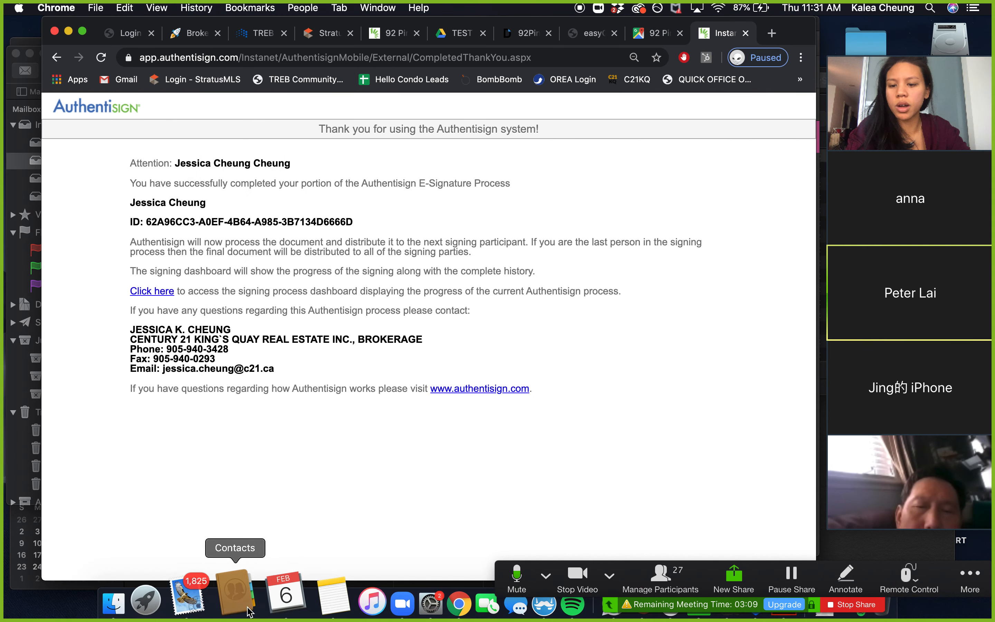
pyautogui.click(163, 606)
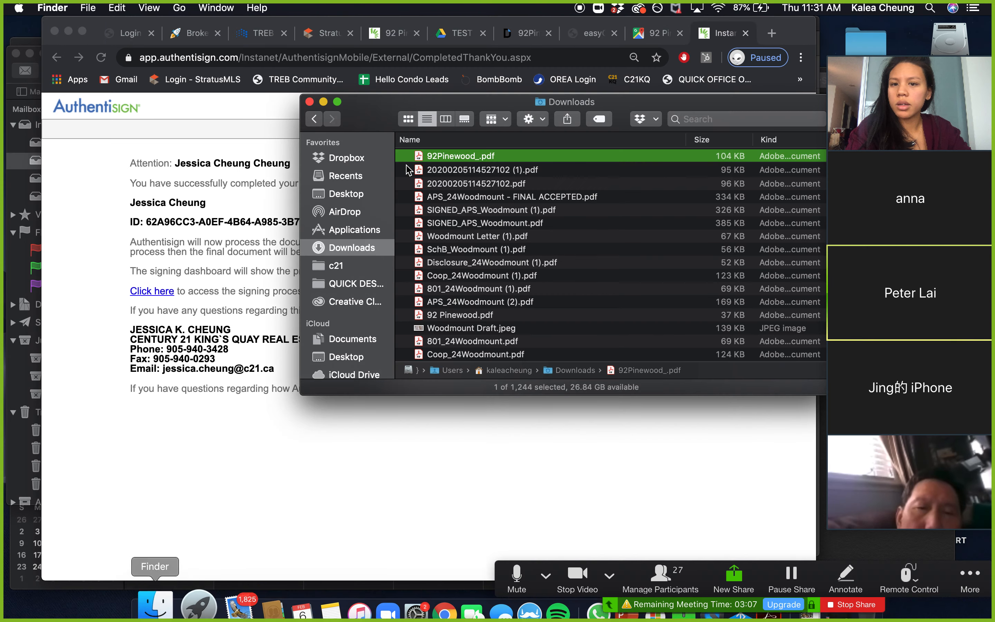
pyautogui.press('space')
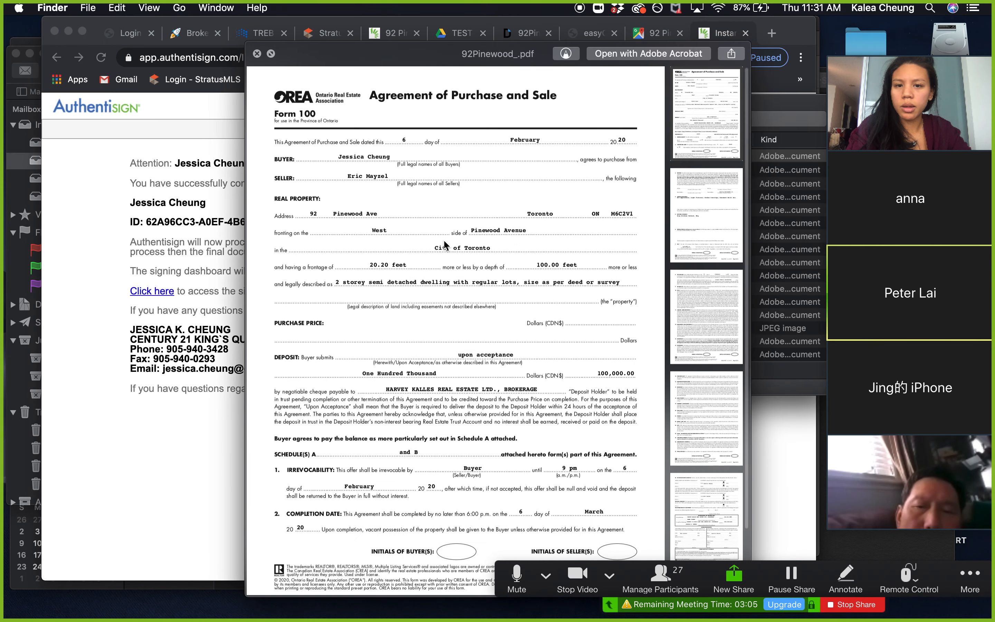
pyautogui.scroll(-2, 446, 245)
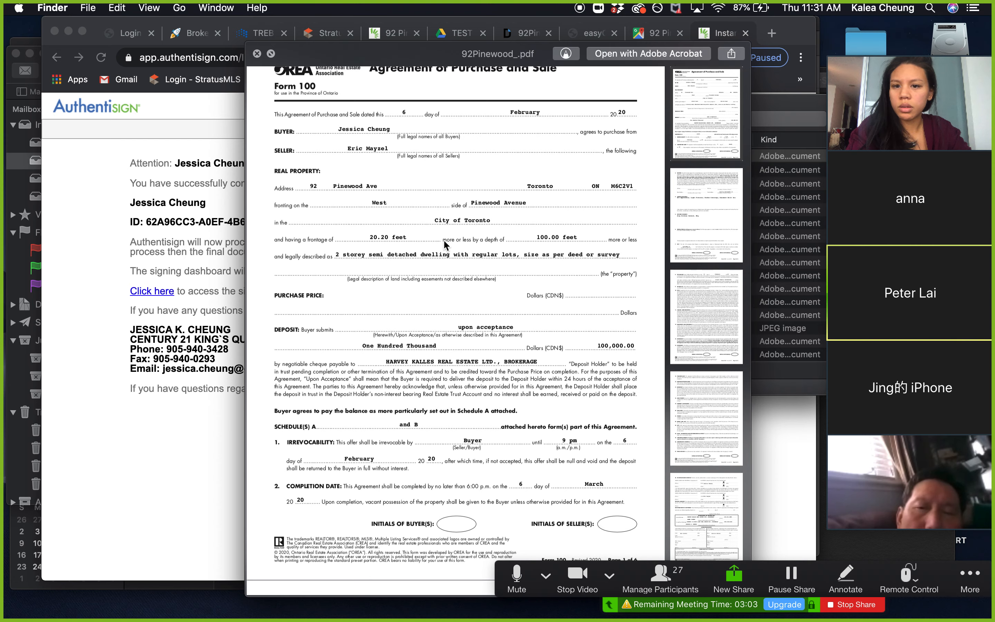
pyautogui.scroll(-5, 444, 245)
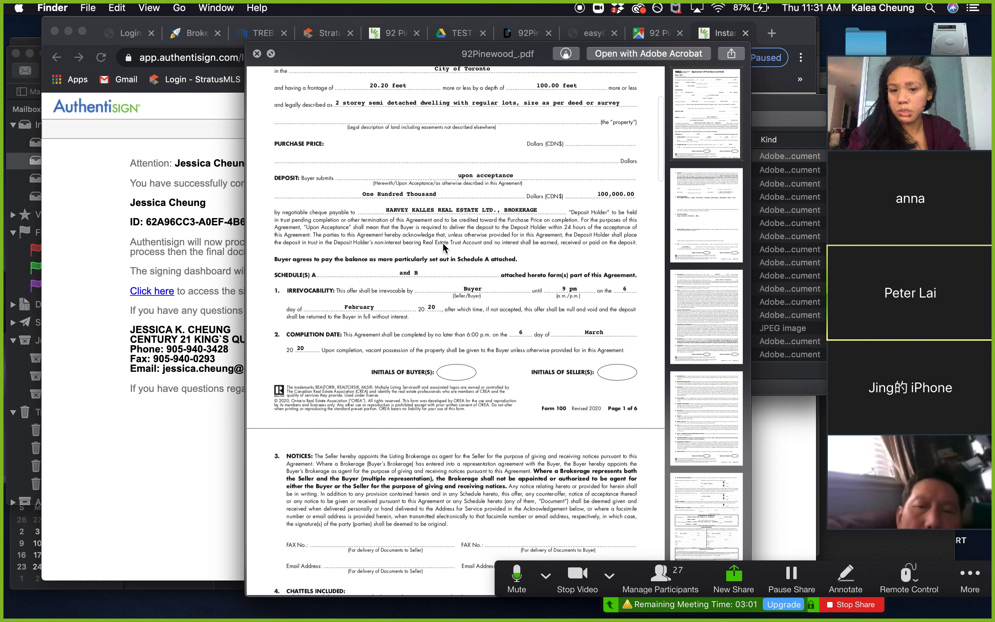
pyautogui.scroll(-4, 443, 247)
pyautogui.press('space')
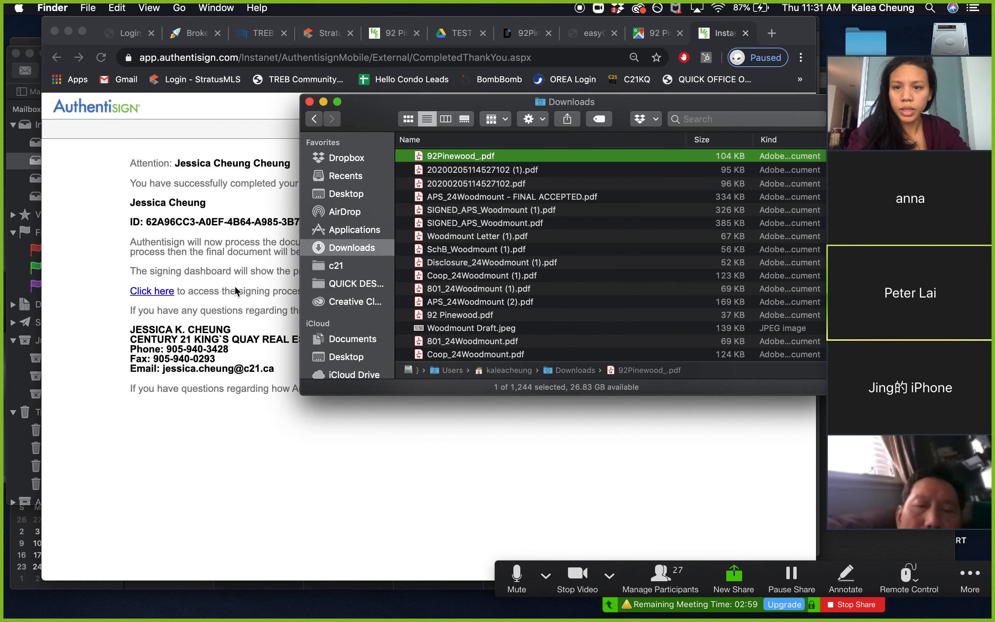
pyautogui.click(237, 291)
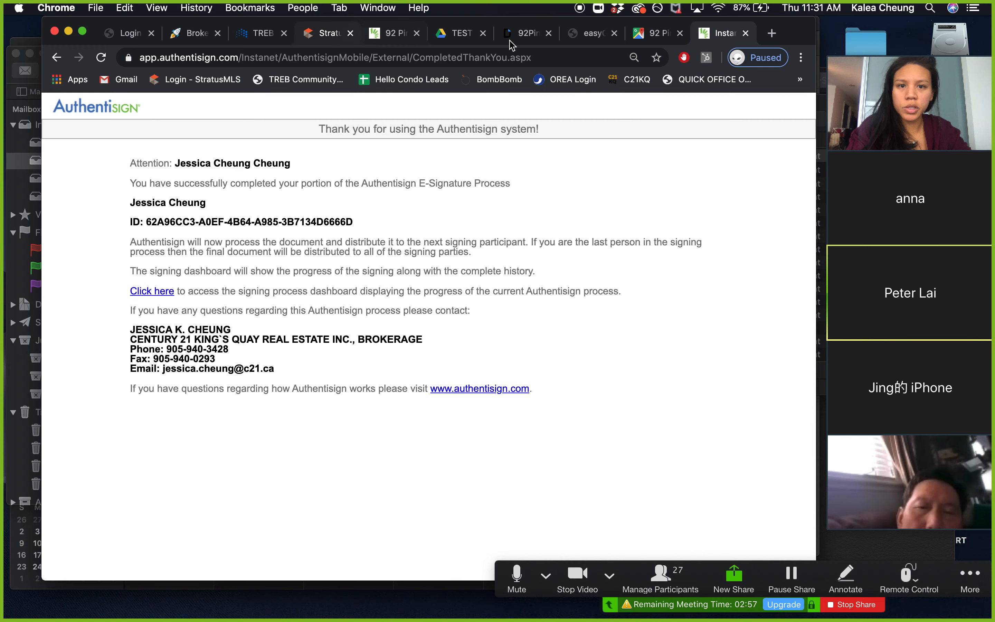
# - Enlarge the seller's name in DocHub to size 24, nudge its box up-left, then switch to Mail
pyautogui.click(528, 37)
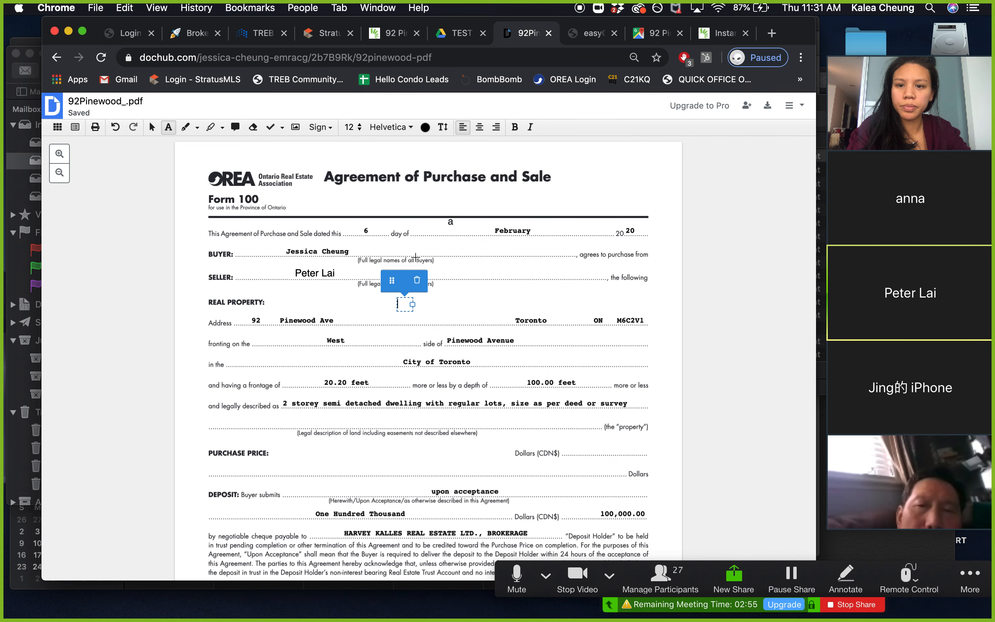
pyautogui.click(318, 273)
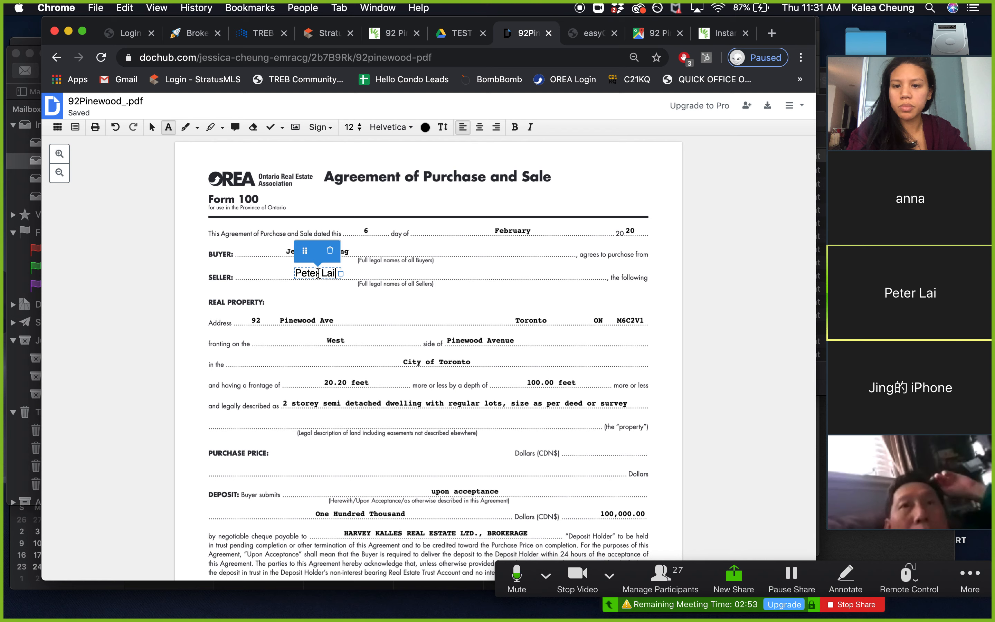
pyautogui.moveTo(301, 272); pyautogui.dragTo(335, 273)
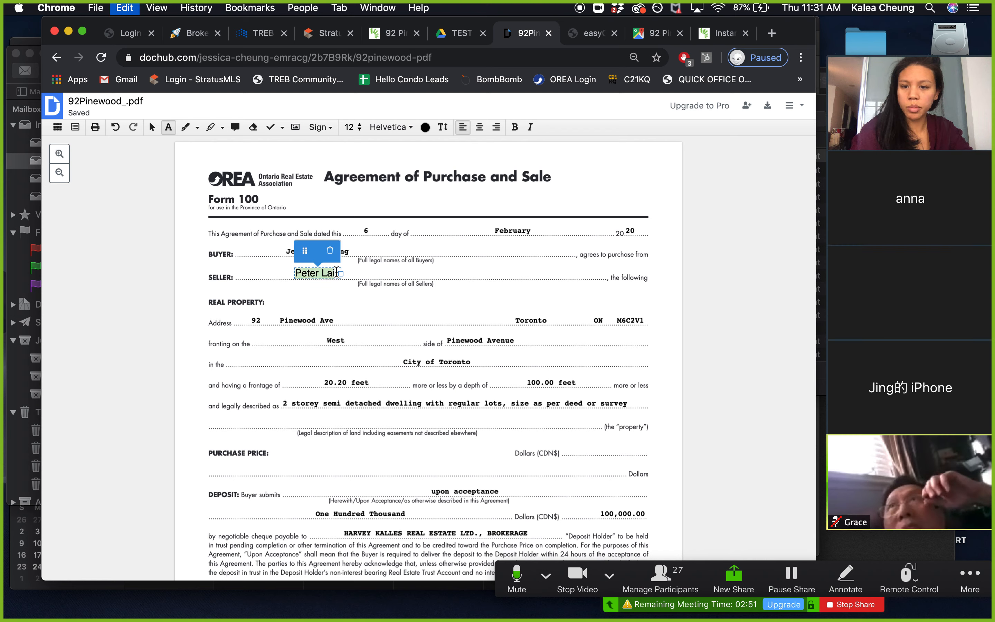
pyautogui.click(350, 127)
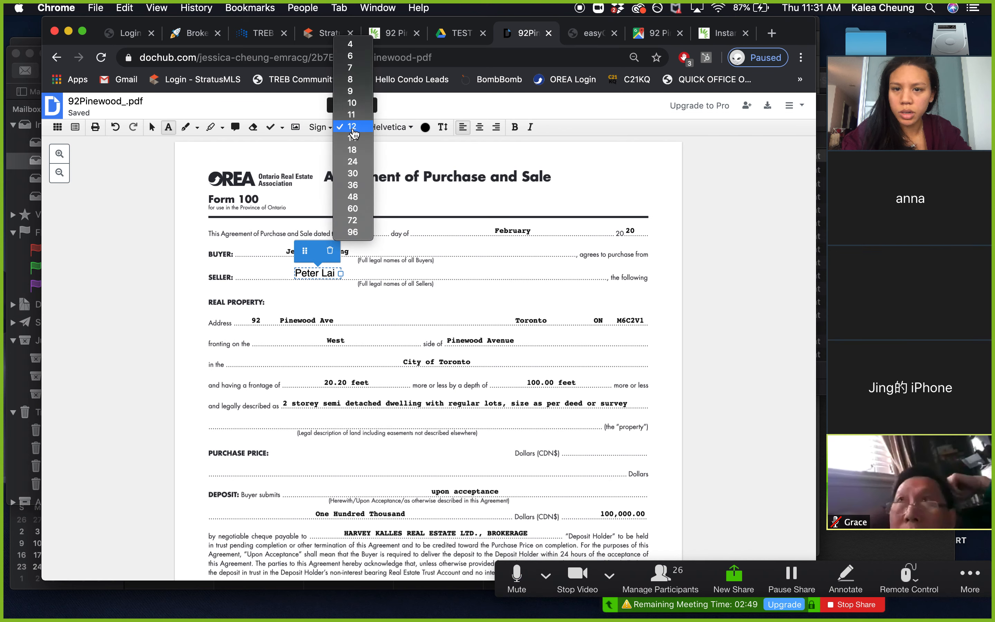
pyautogui.click(366, 162)
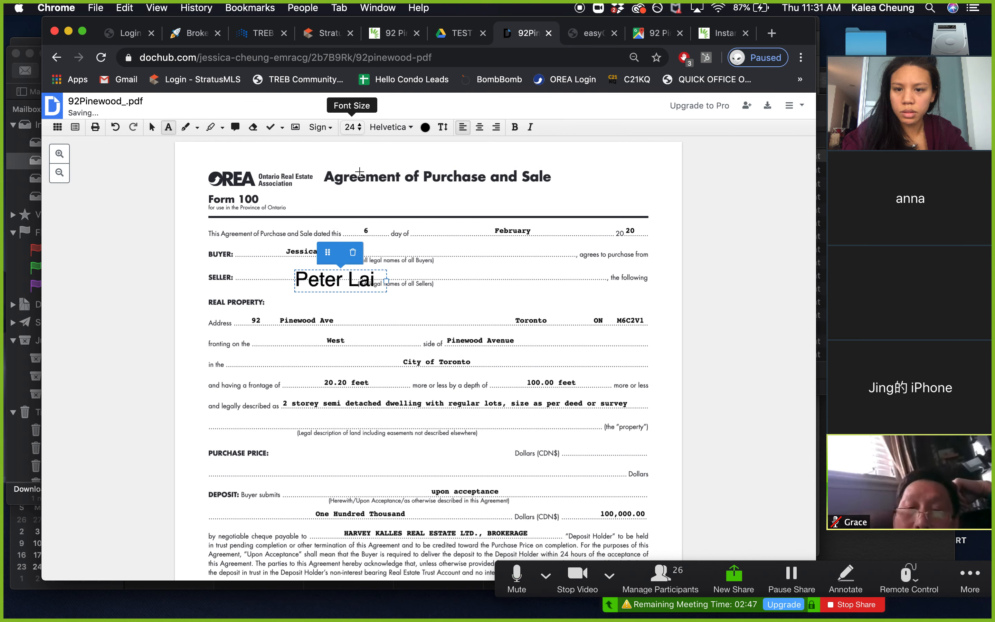
pyautogui.moveTo(327, 259); pyautogui.dragTo(321, 244)
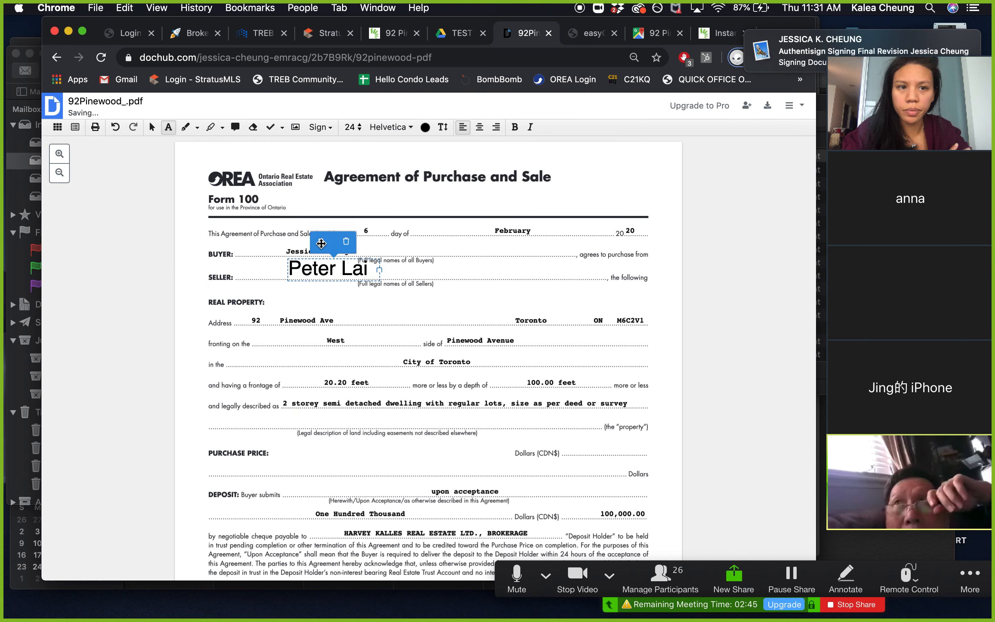
pyautogui.click(460, 296)
pyautogui.moveTo(387, 617)
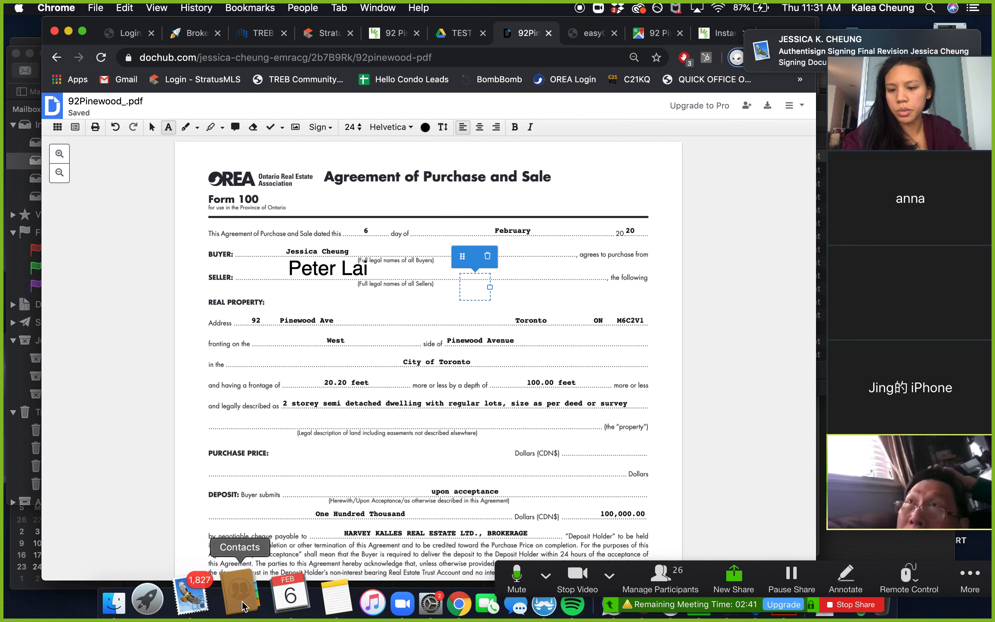
pyautogui.click(217, 604)
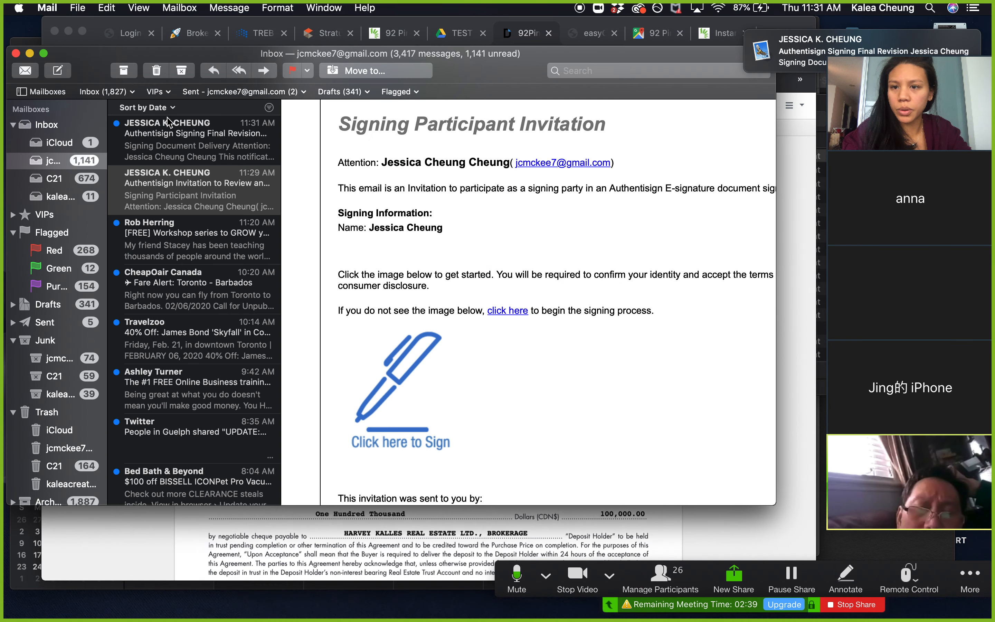
# - Read the latest Authentisign delivery email confirming all parties signed, then go back to DocHub
pyautogui.click(169, 155)
pyautogui.scroll(-4, 430, 287)
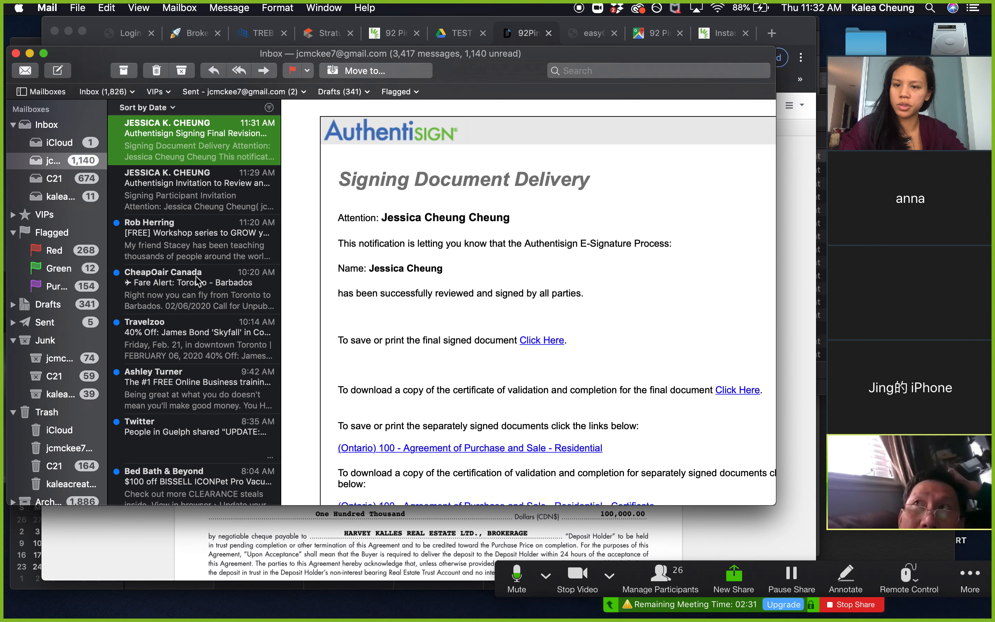
pyautogui.click(165, 538)
# - Check the WhatsApp group chat, then return to the DocHub agreement
pyautogui.write('a')
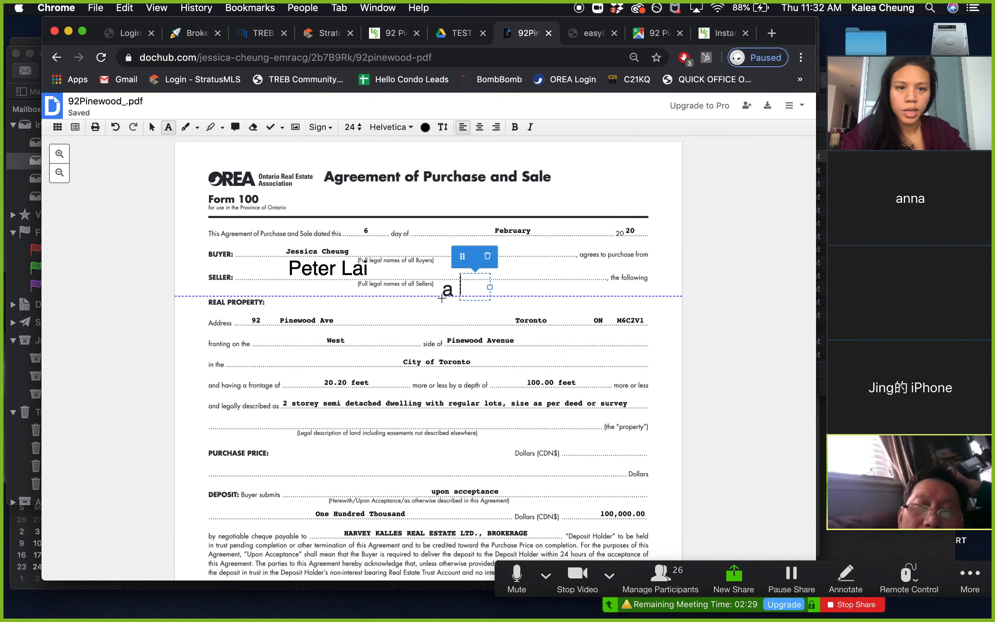
pyautogui.moveTo(614, 621)
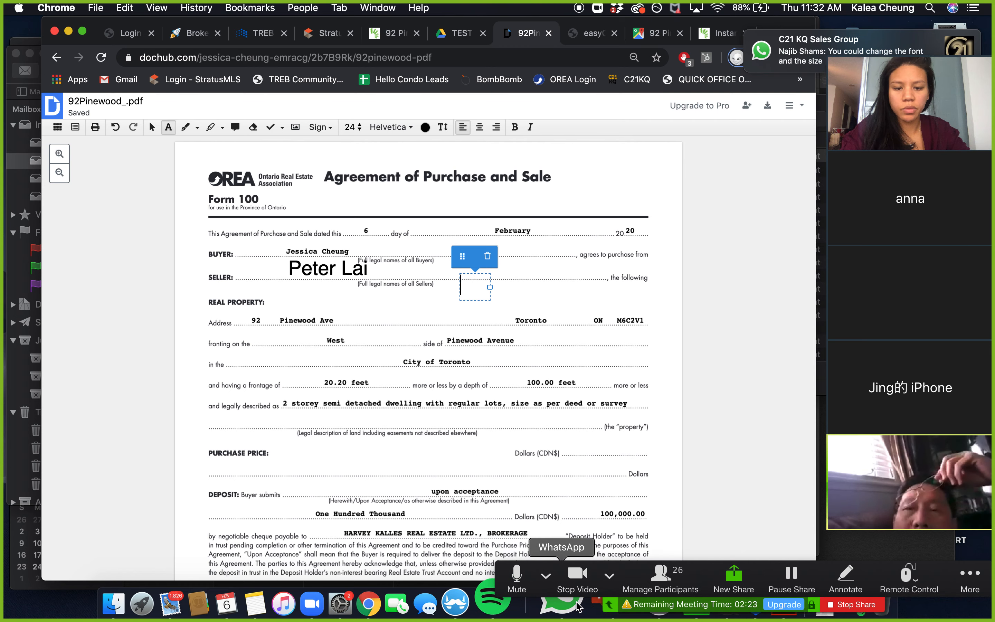
pyautogui.click(524, 604)
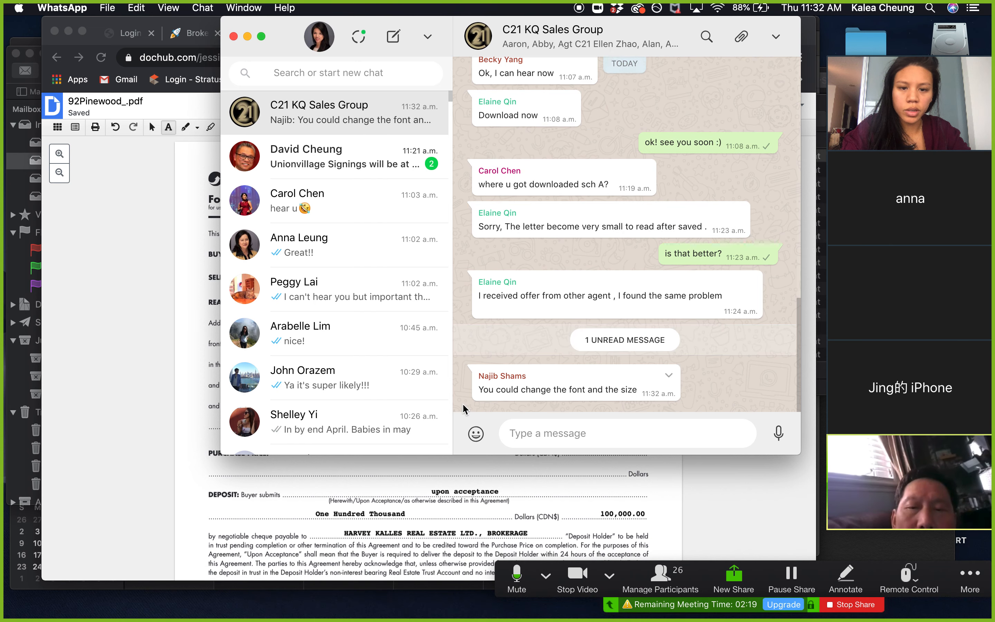
pyautogui.click(194, 374)
# - Format the seller's name as bold 10-point Courier New
pyautogui.moveTo(372, 273); pyautogui.dragTo(287, 272)
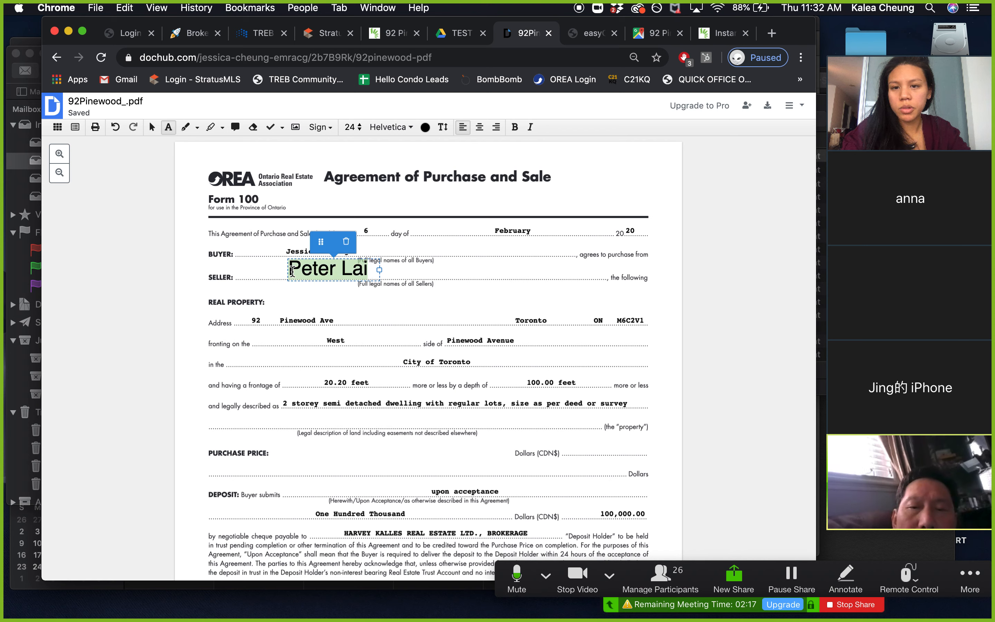
pyautogui.click(389, 127)
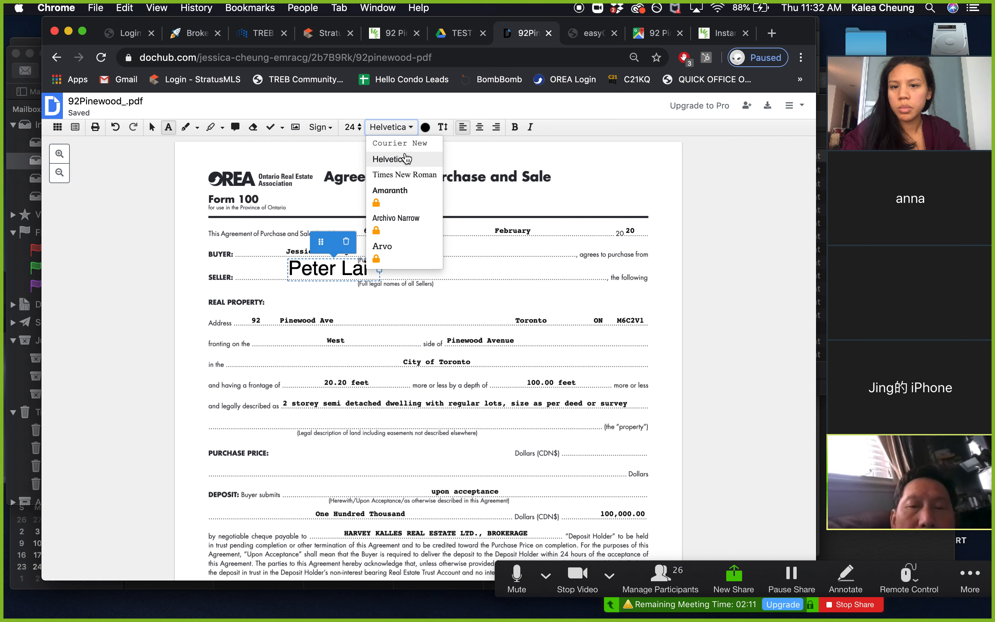
pyautogui.click(406, 143)
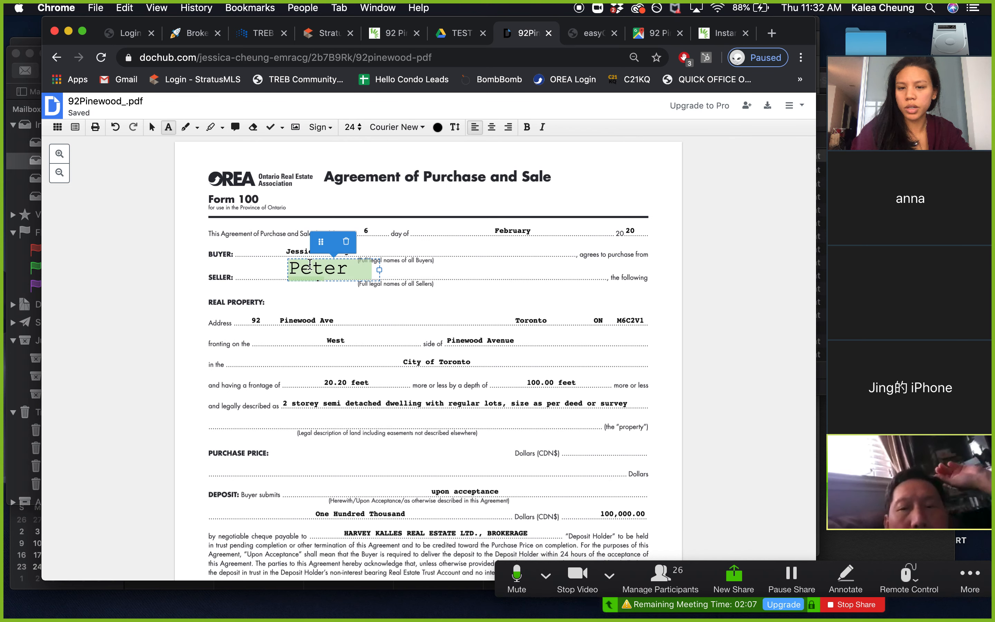
pyautogui.click(353, 128)
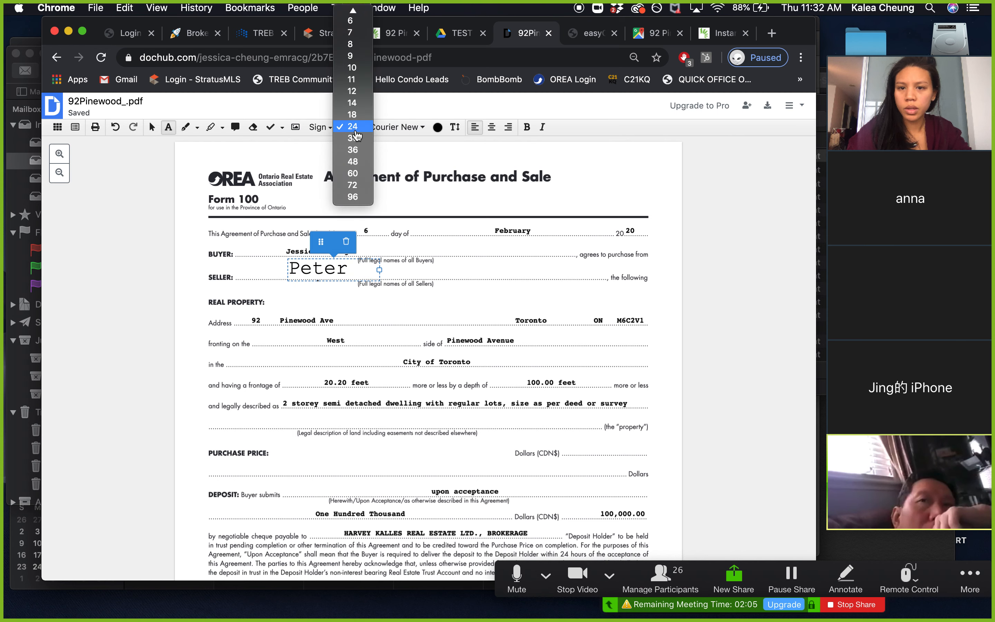
pyautogui.click(353, 68)
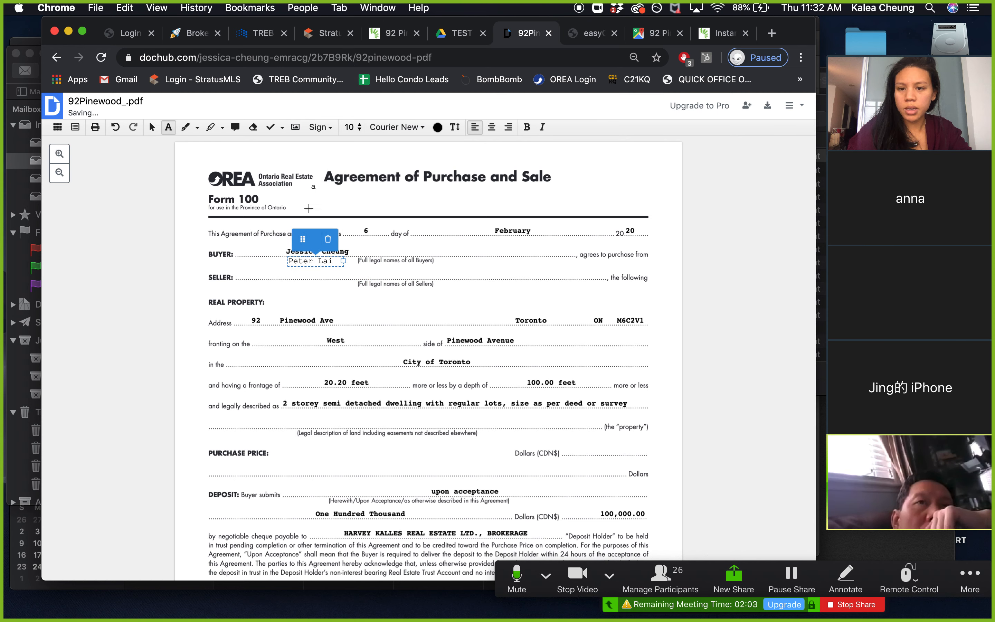
pyautogui.tripleClick(311, 258)
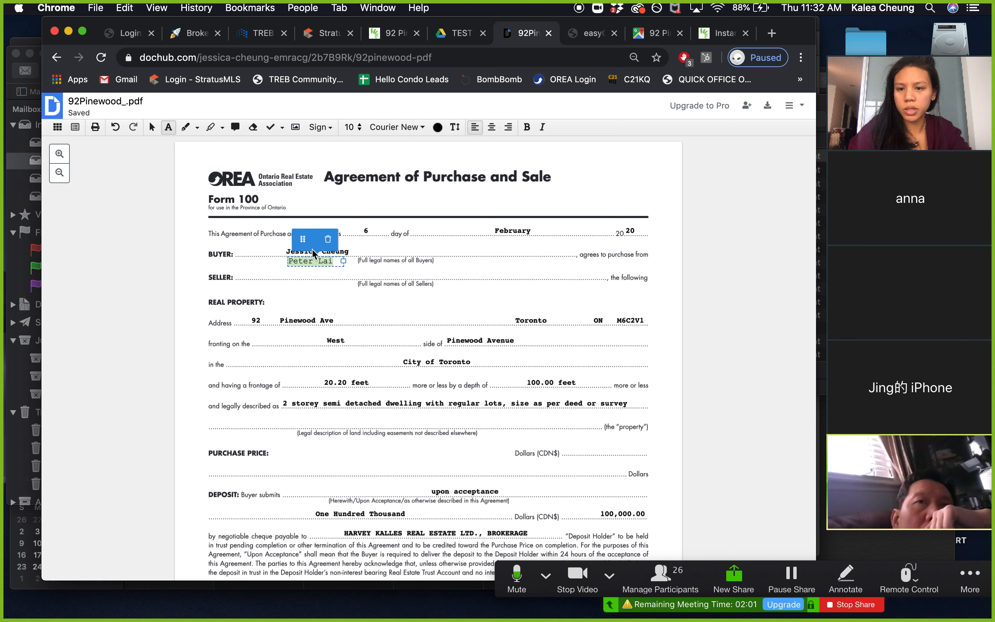
pyautogui.press('super+b')
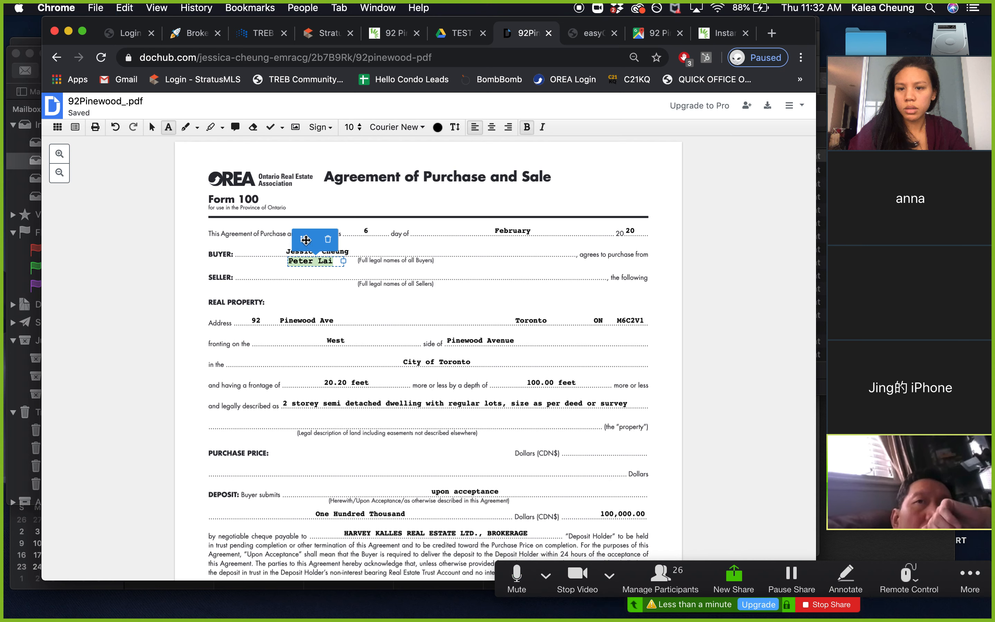
# - Drag the seller's name onto the SELLER line, then bring WhatsApp forward
pyautogui.moveTo(306, 240); pyautogui.dragTo(302, 253)
pyautogui.click(360, 316)
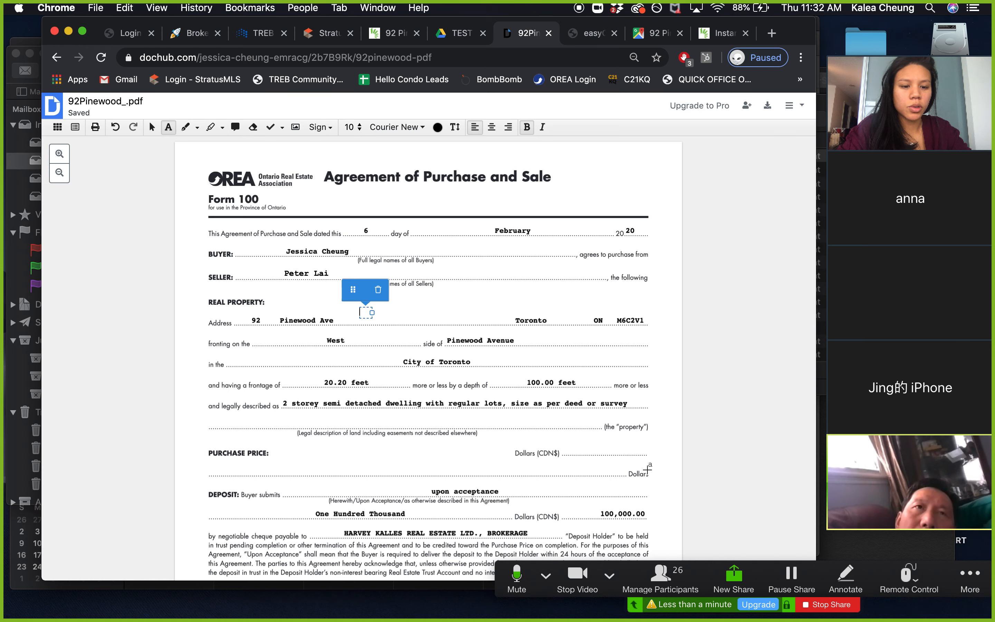
pyautogui.moveTo(586, 618)
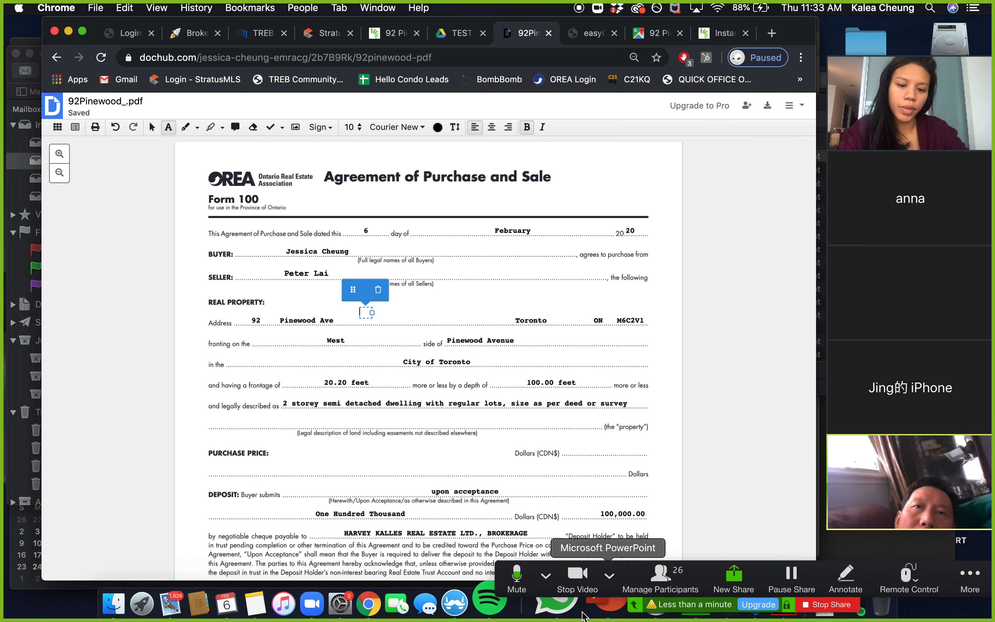
pyautogui.click(556, 604)
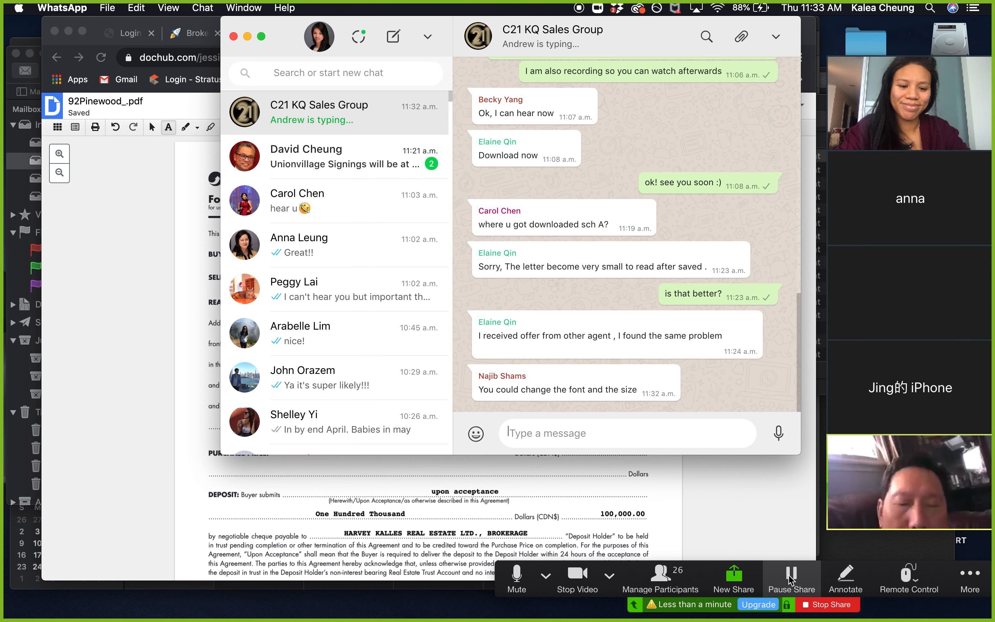
# - Stop the Zoom screen share, then choose End Meeting for All
pyautogui.click(812, 604)
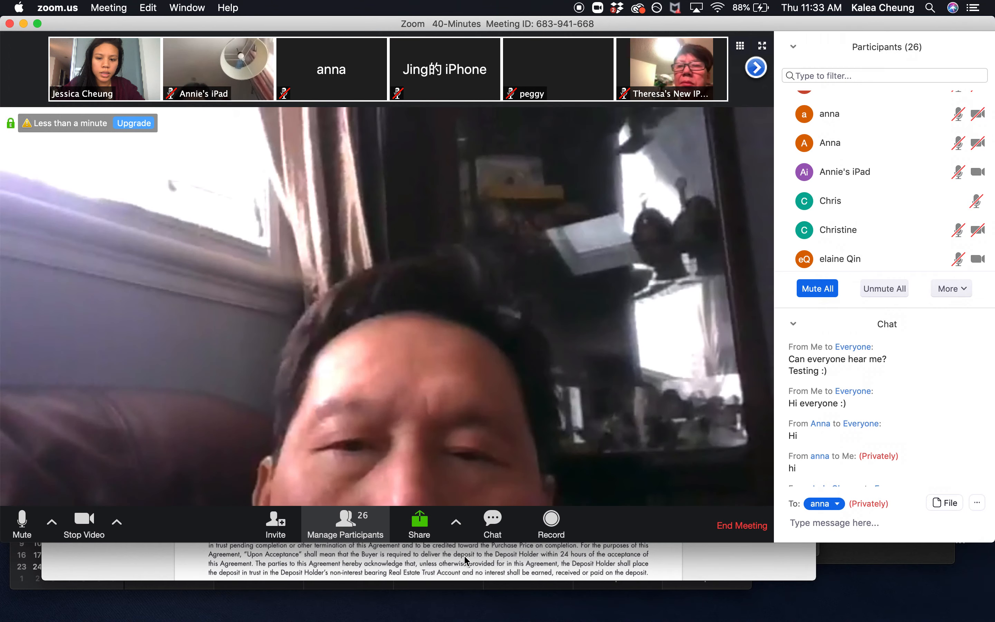
pyautogui.click(742, 526)
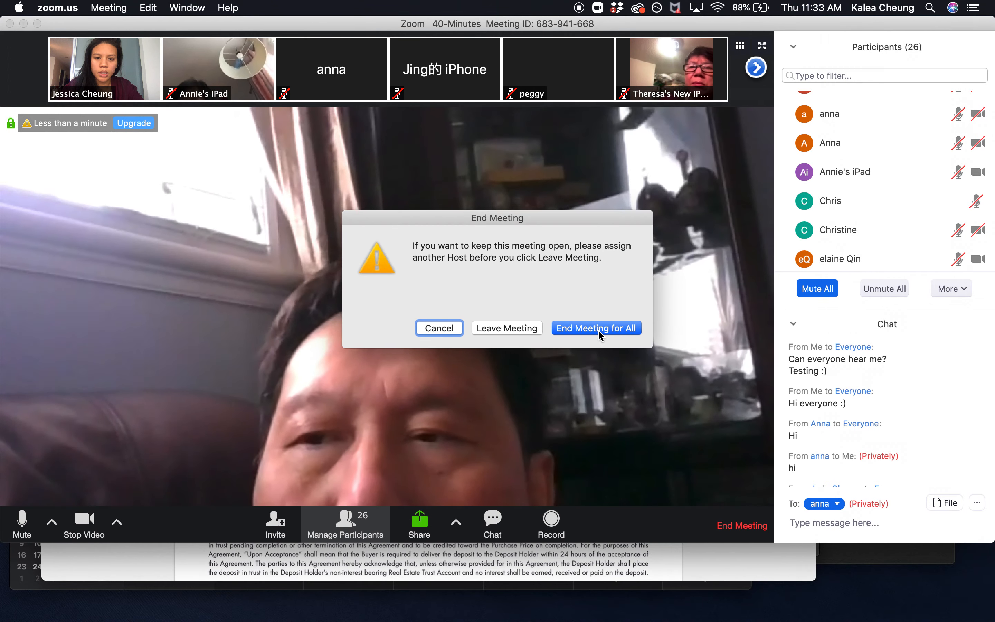
pyautogui.click(599, 329)
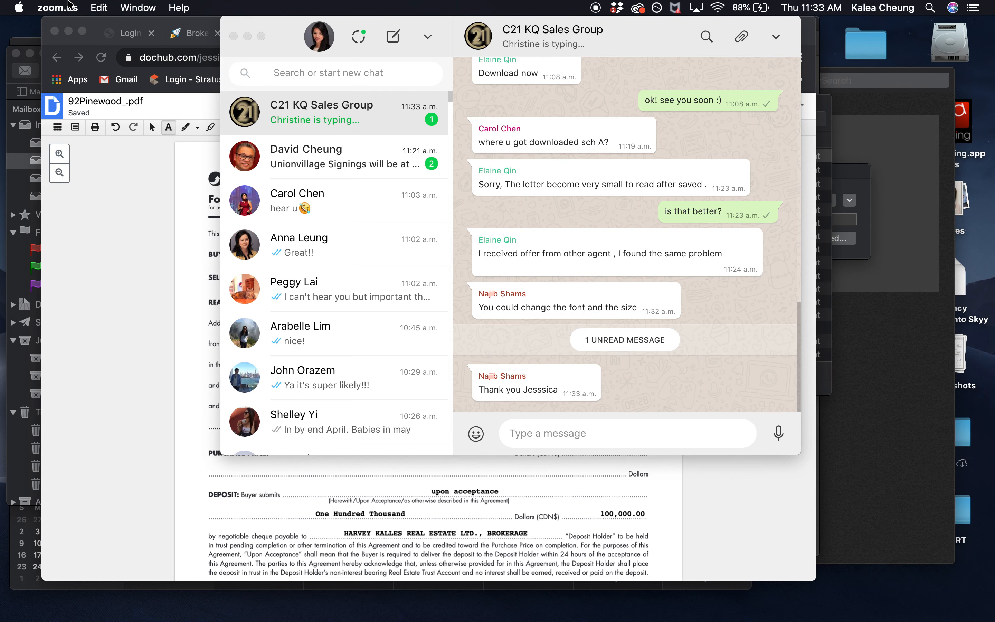